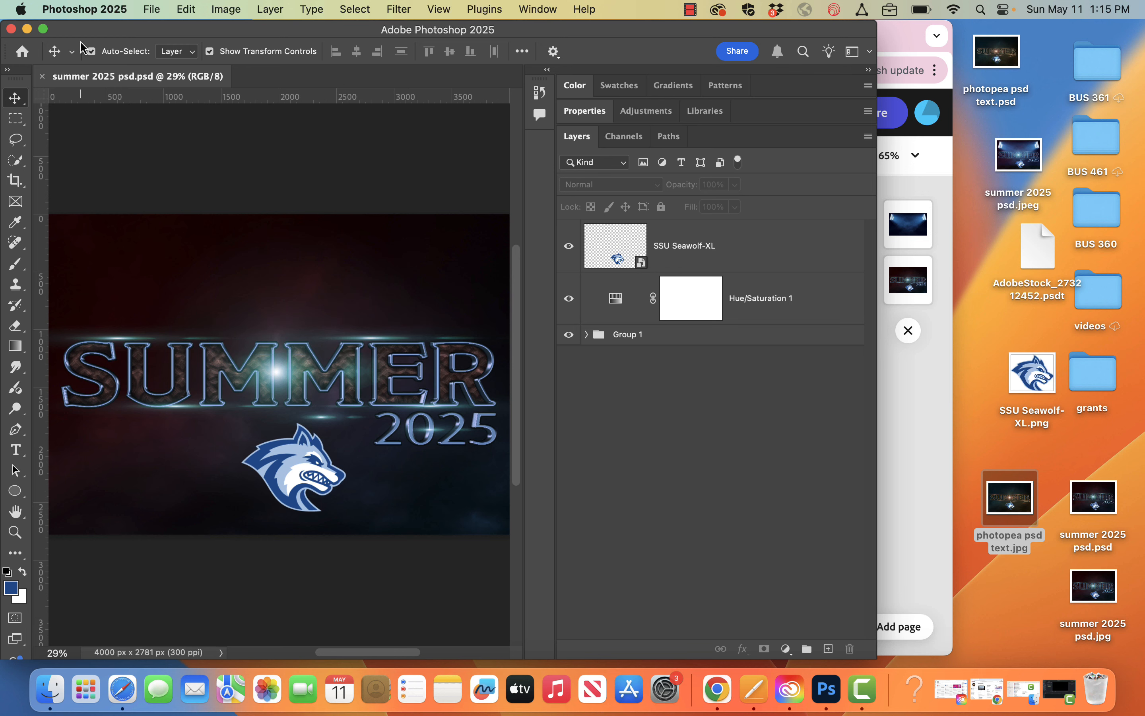
Step: Switch to Adobe Express, open the recent "summer 2025 photopea text" design for review, and view its source file in Photopea
click(28, 30)
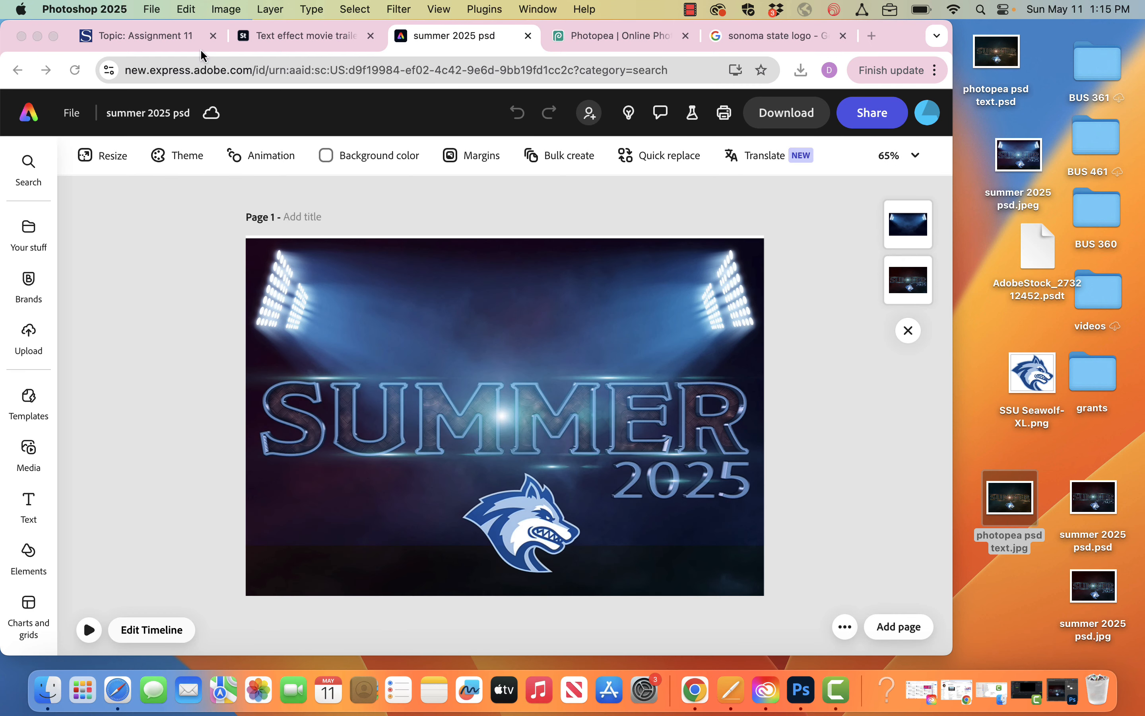
click(30, 115)
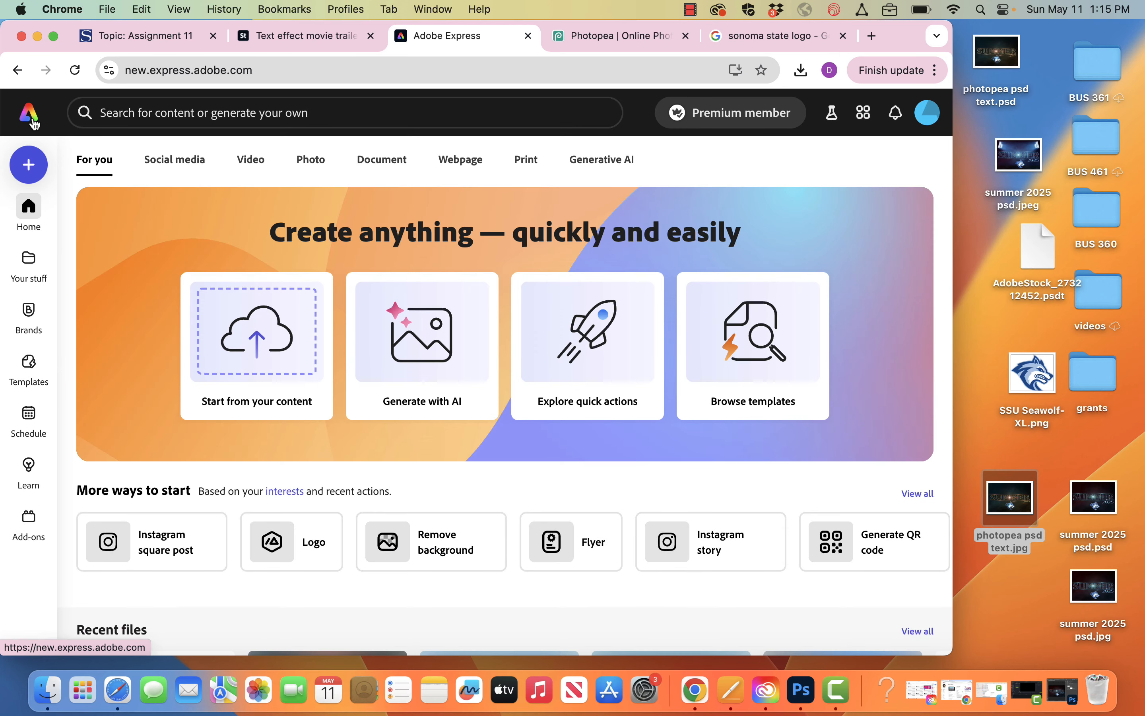
scroll(176, 425, down, 5)
click(351, 524)
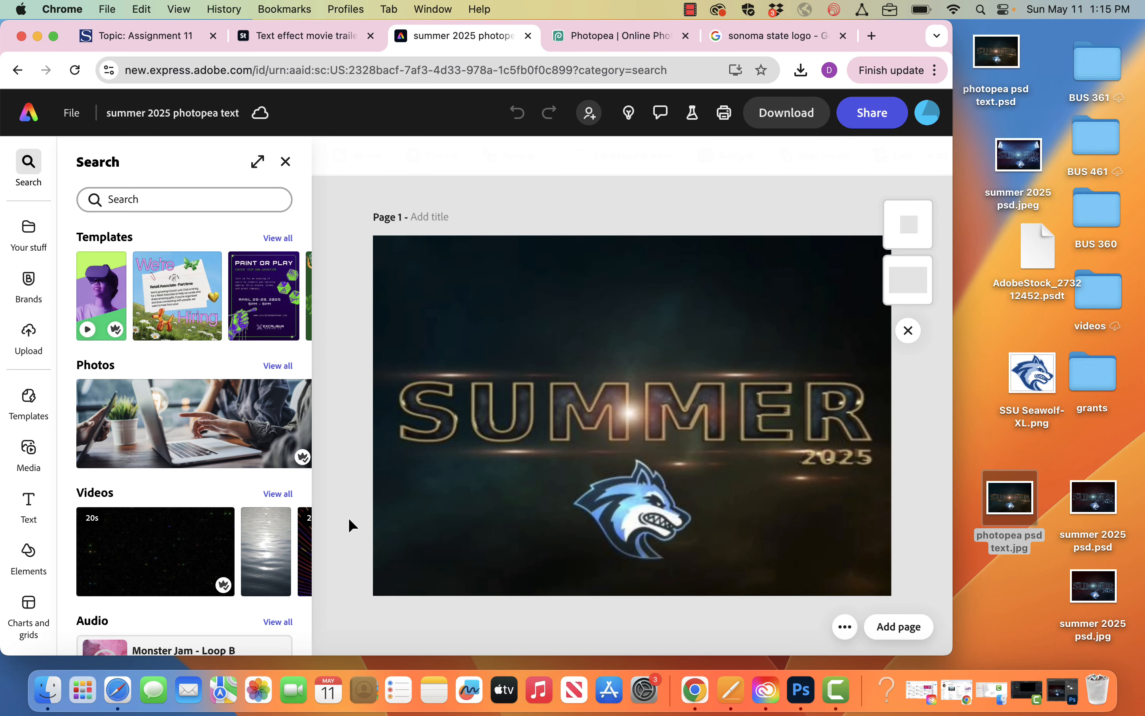
click(286, 162)
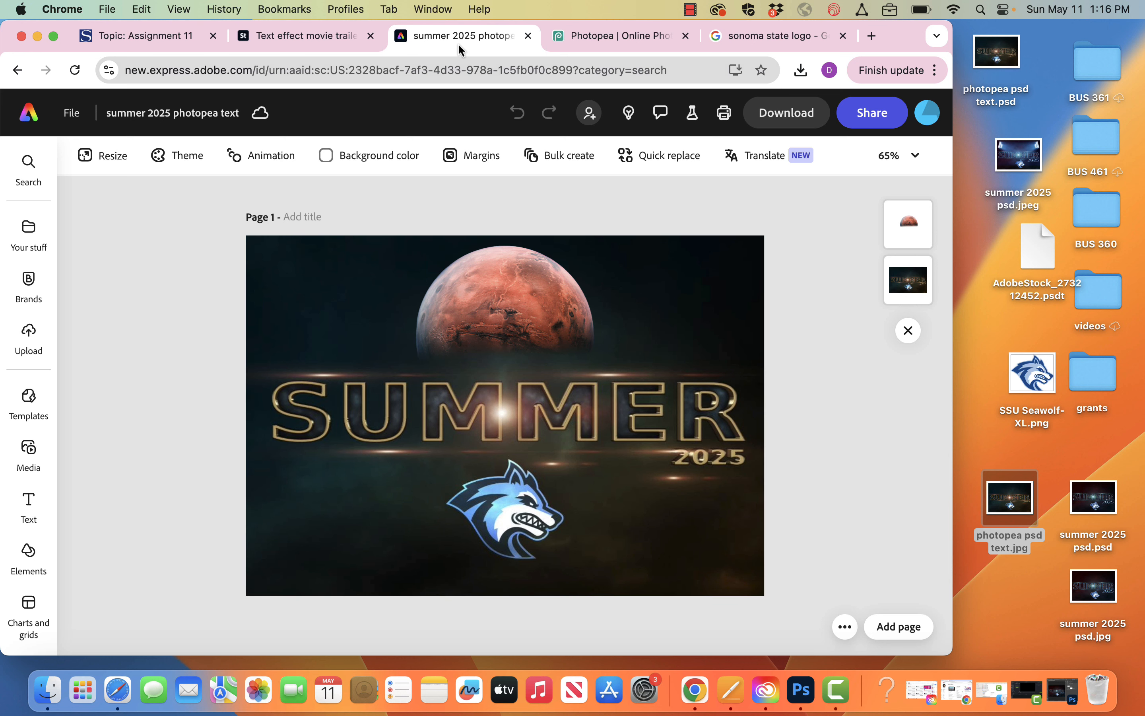
click(581, 38)
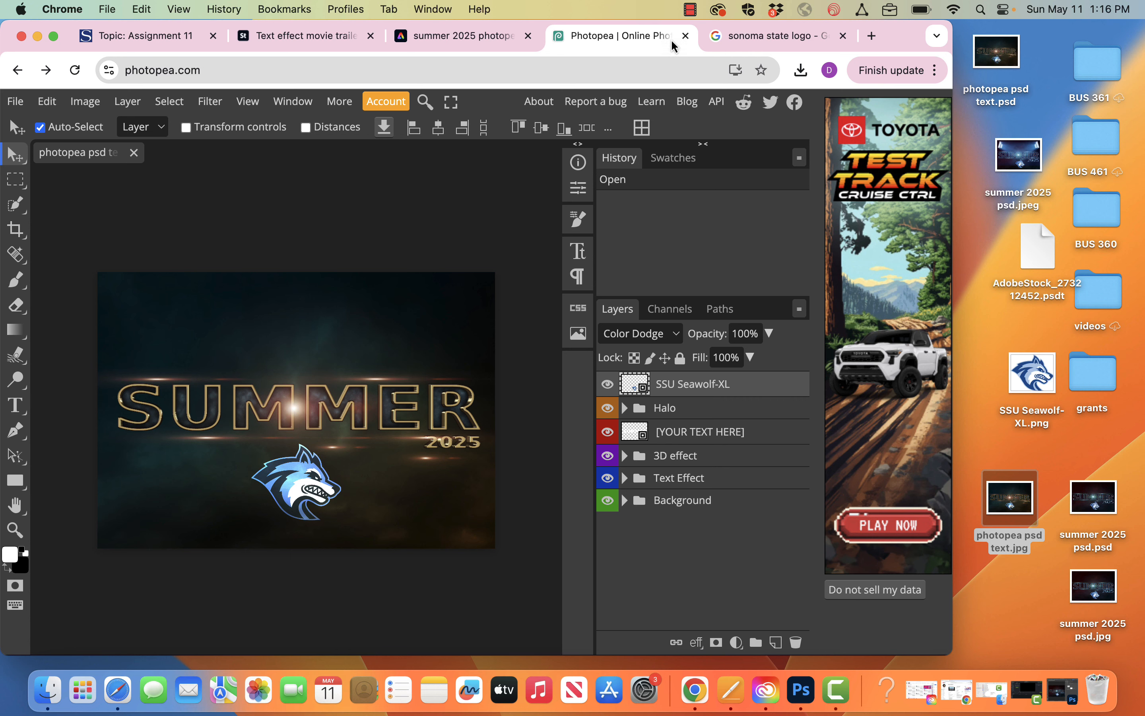
Step: Search Adobe Stock's Templates category for "text effect"
click(337, 39)
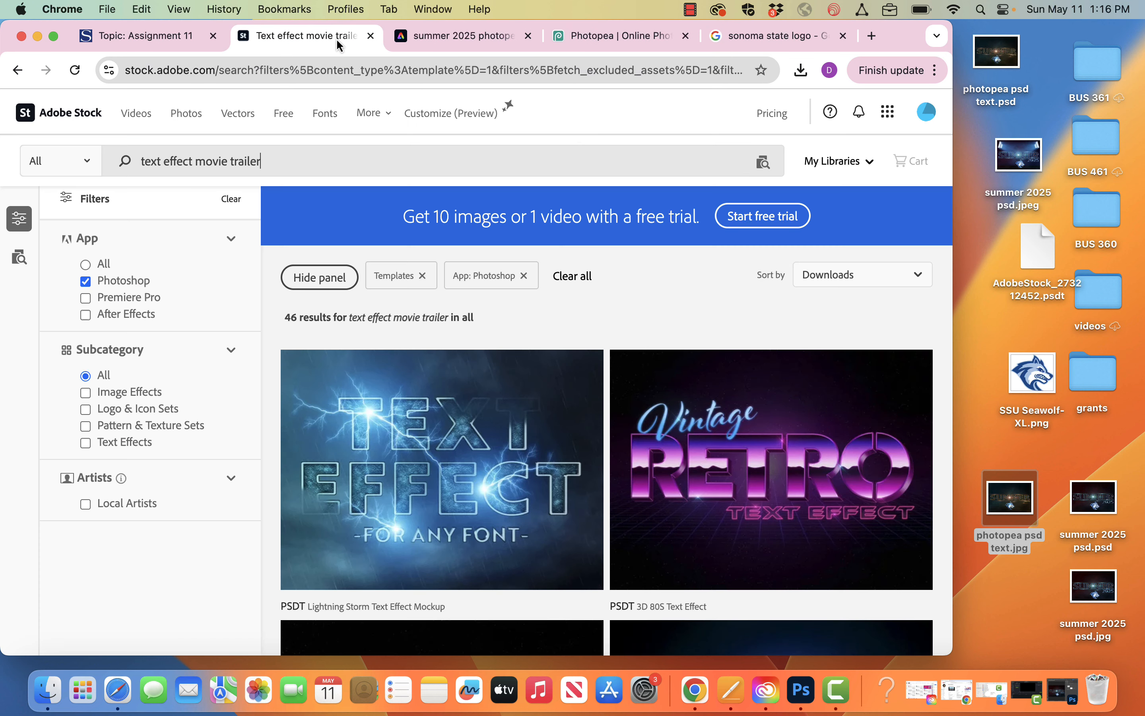
click(66, 116)
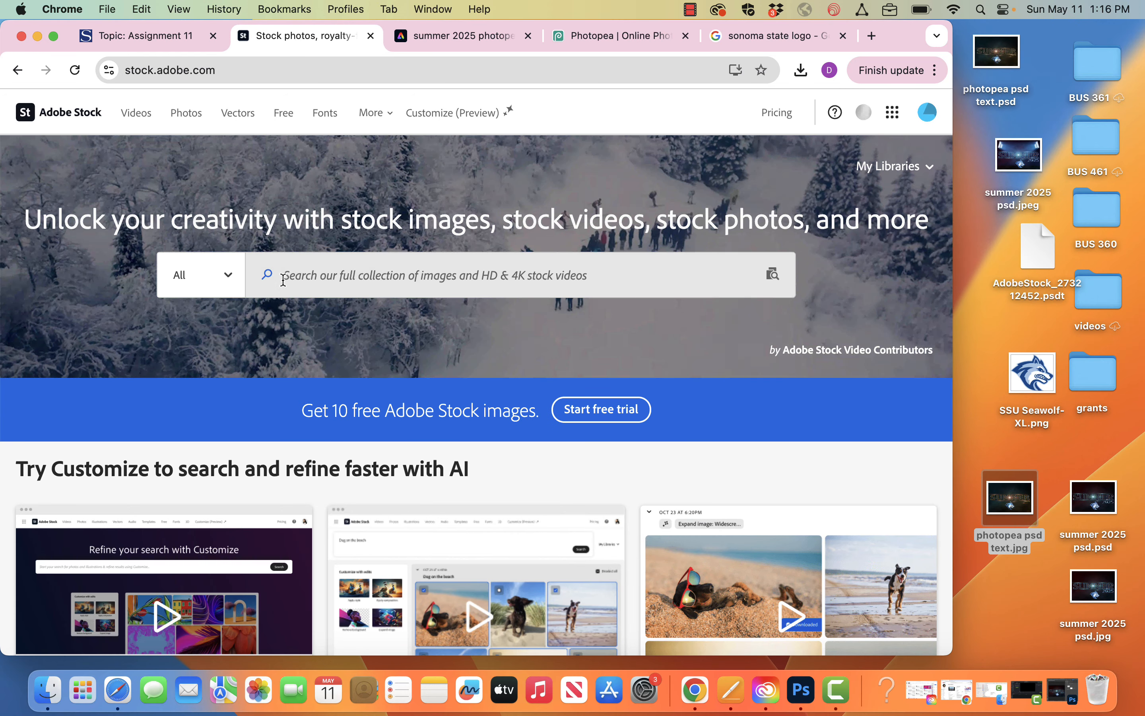
click(223, 276)
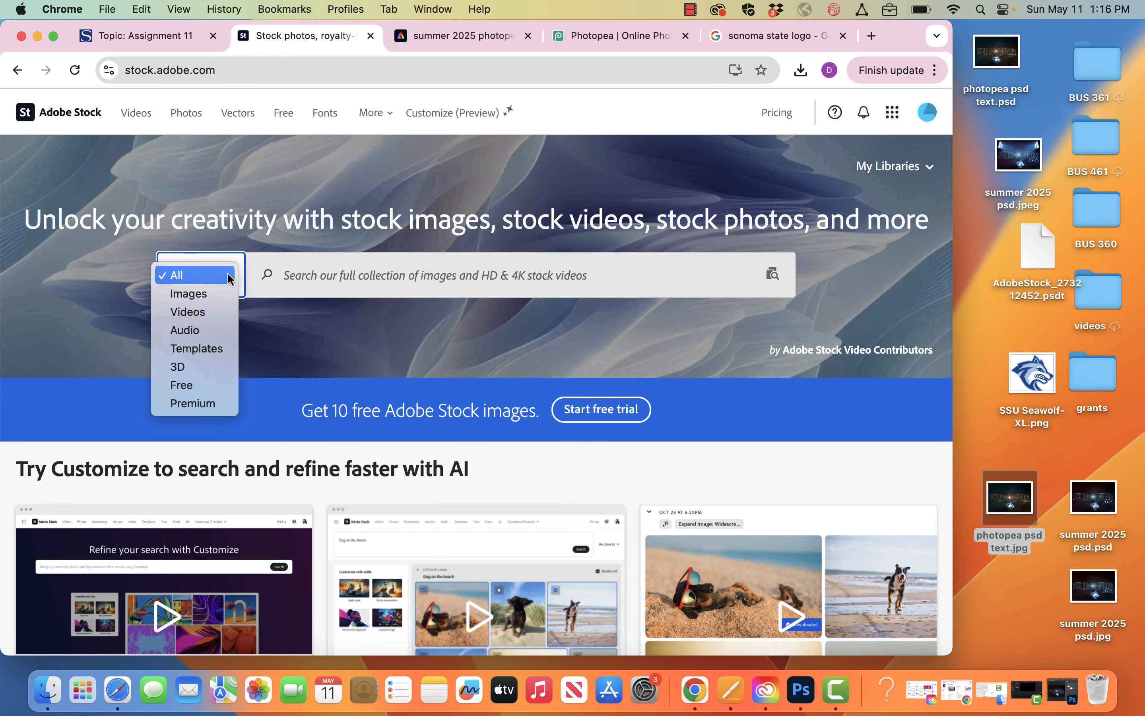
click(215, 351)
click(352, 279)
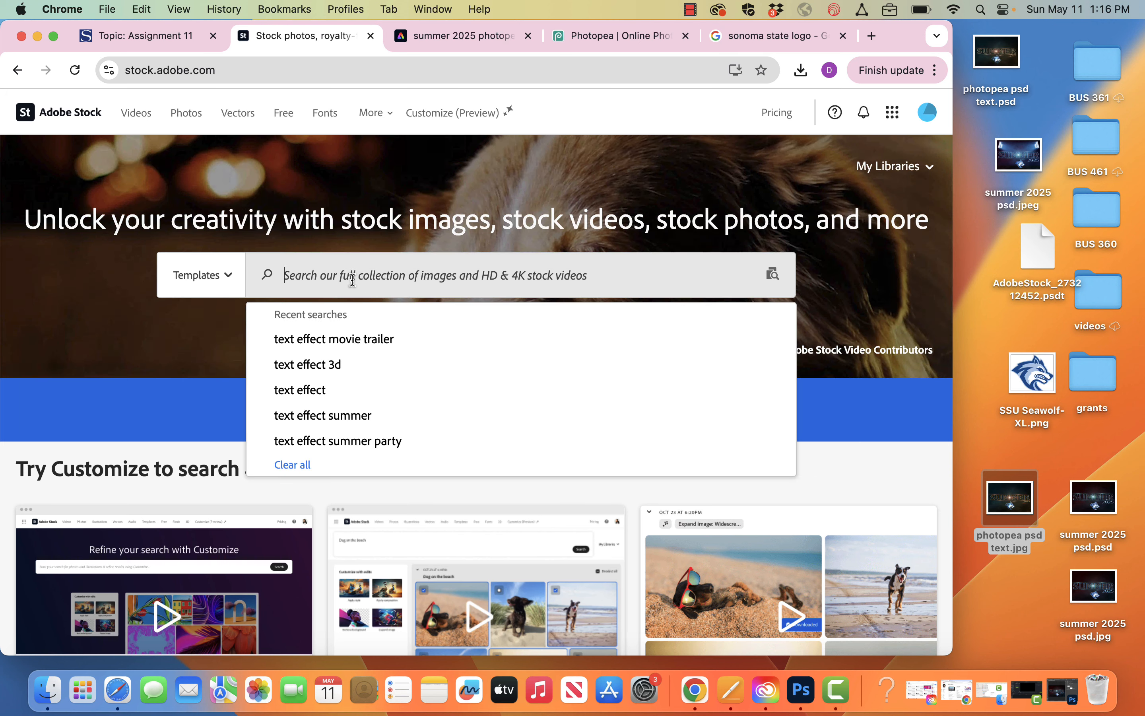
text(text effec)
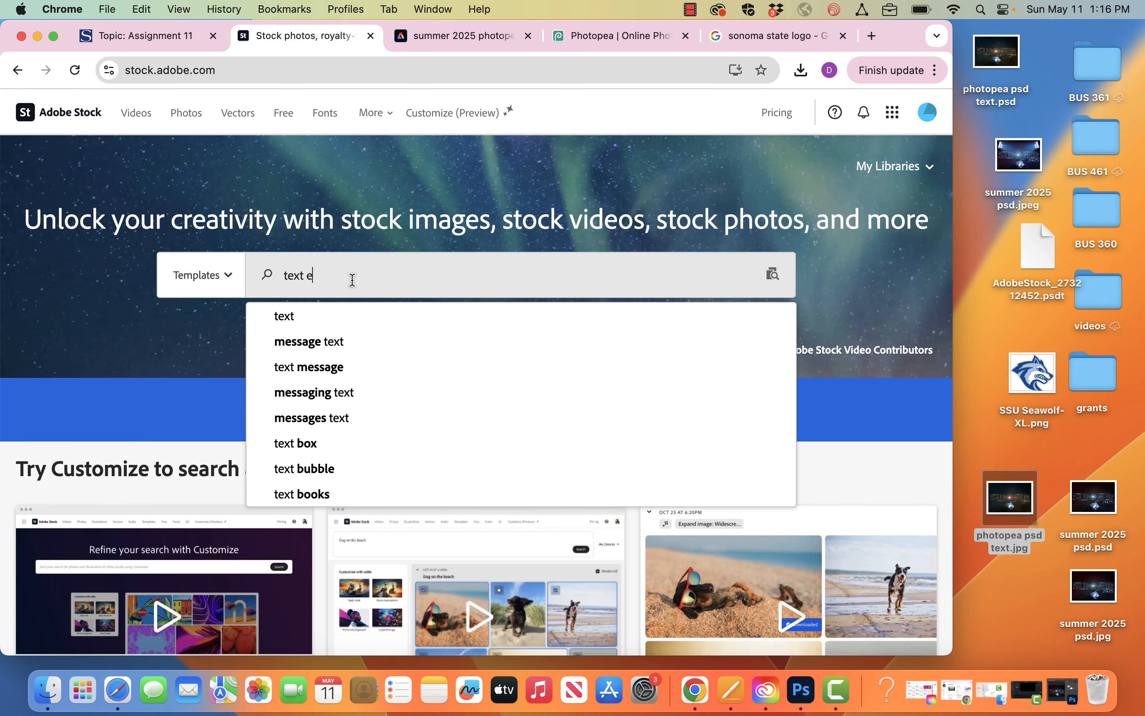
text(t)
key(Return)
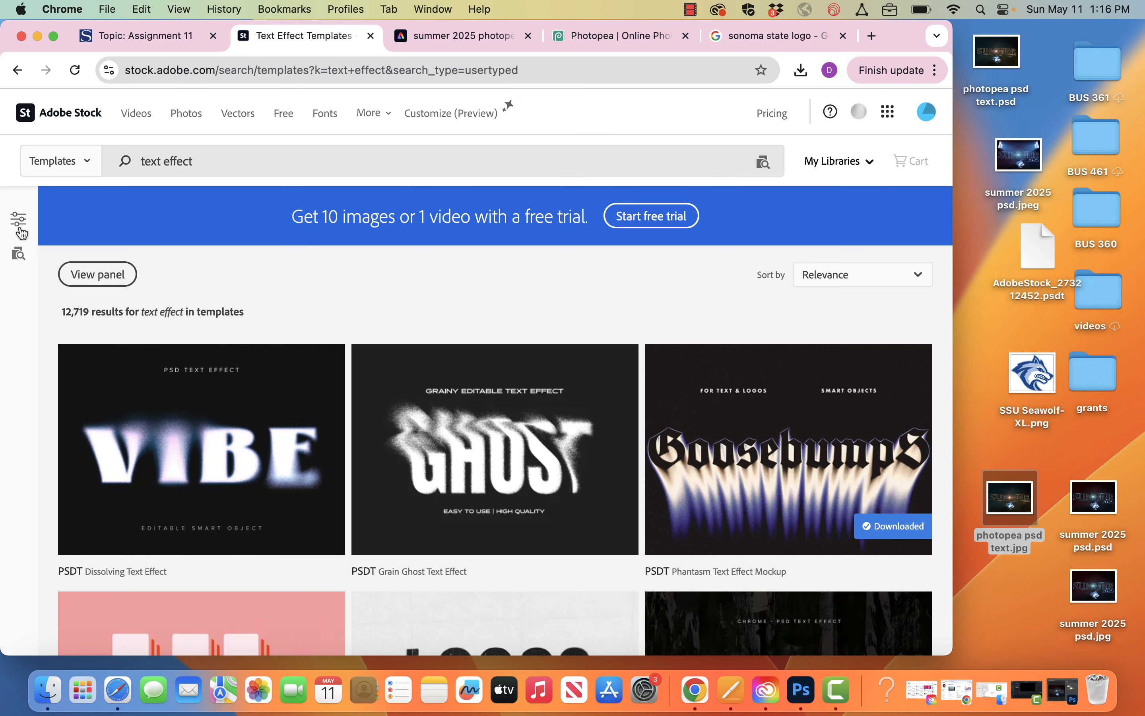
Step: Filter the text effect template results to the Photoshop app and view the available sort orders
click(18, 221)
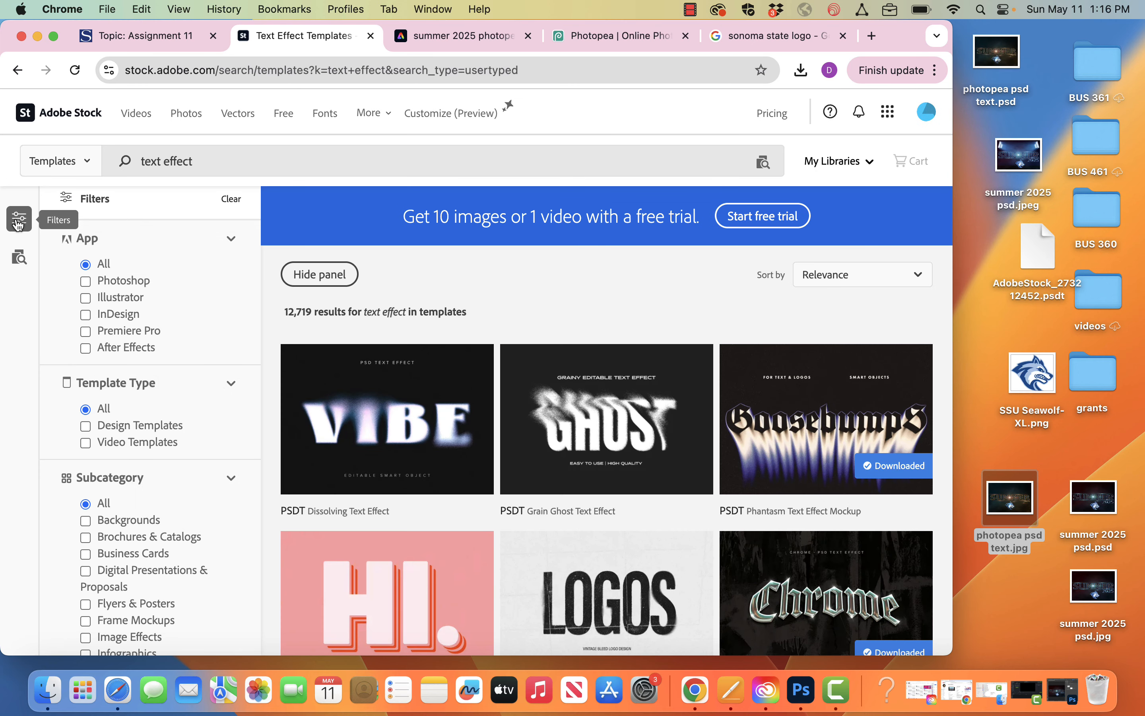
click(86, 281)
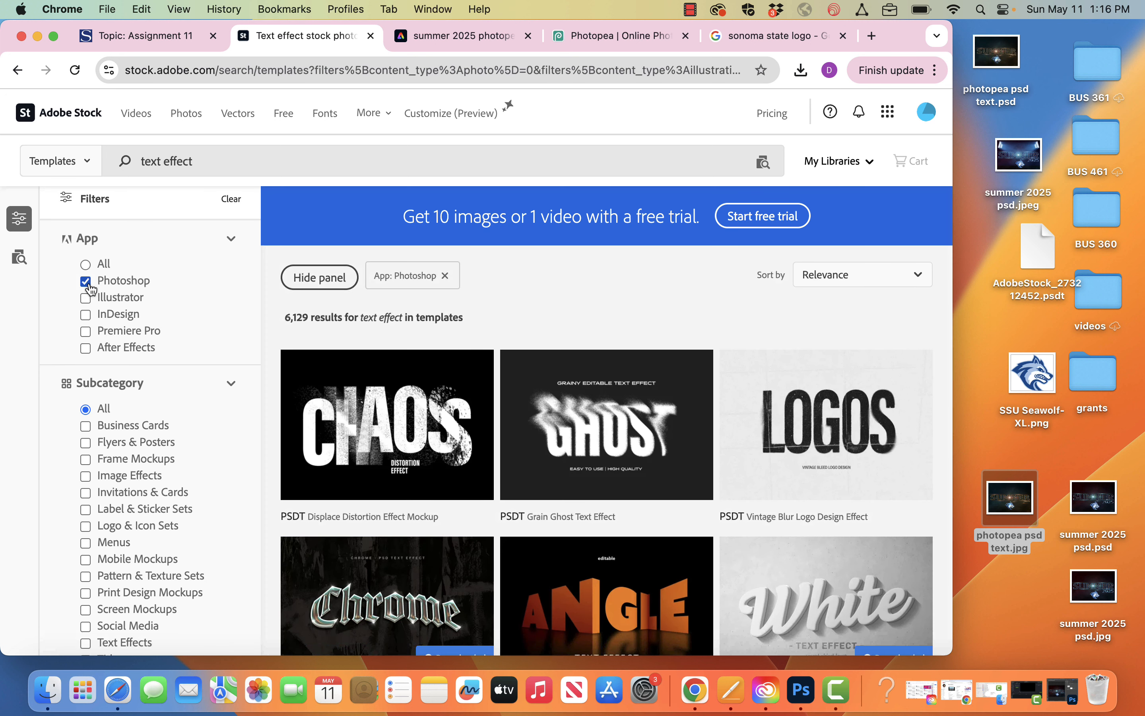
click(878, 276)
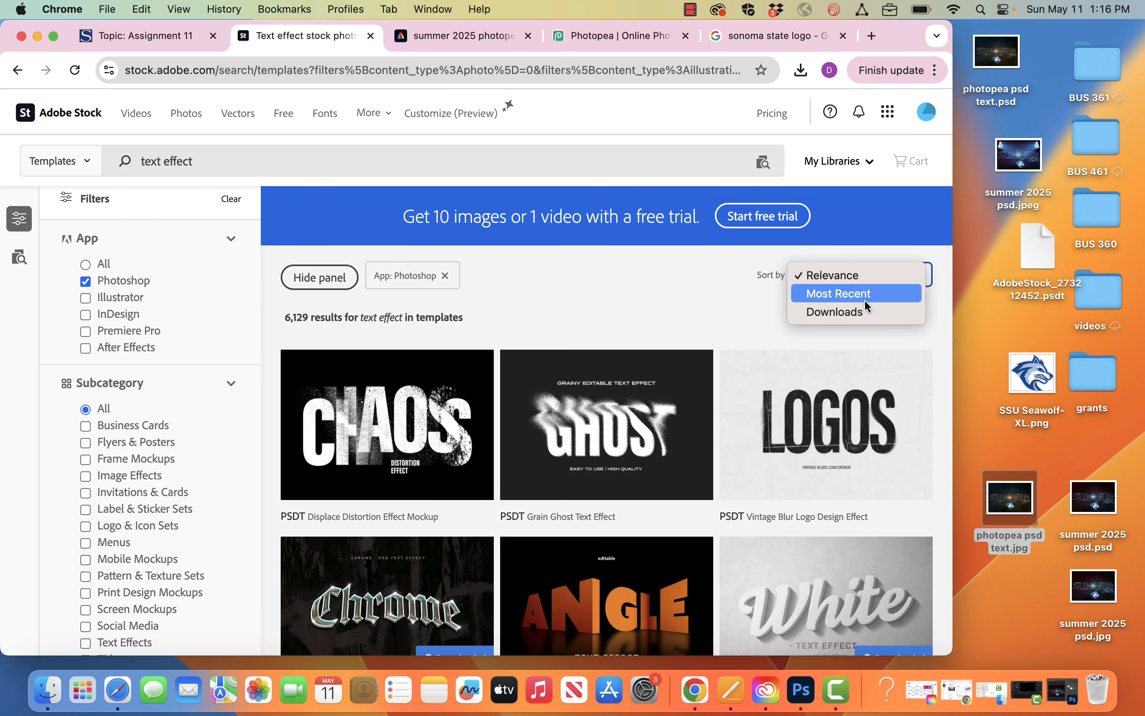
Step: Refine the template search to "text effect movie trailer"
click(226, 159)
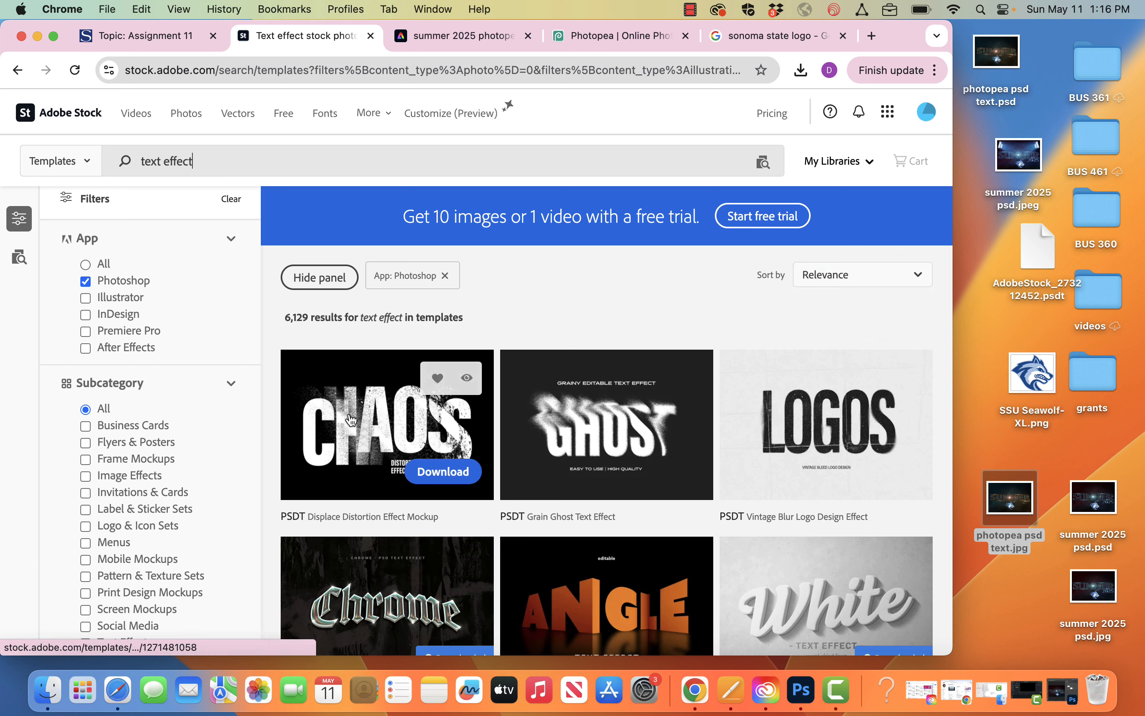
text(movie)
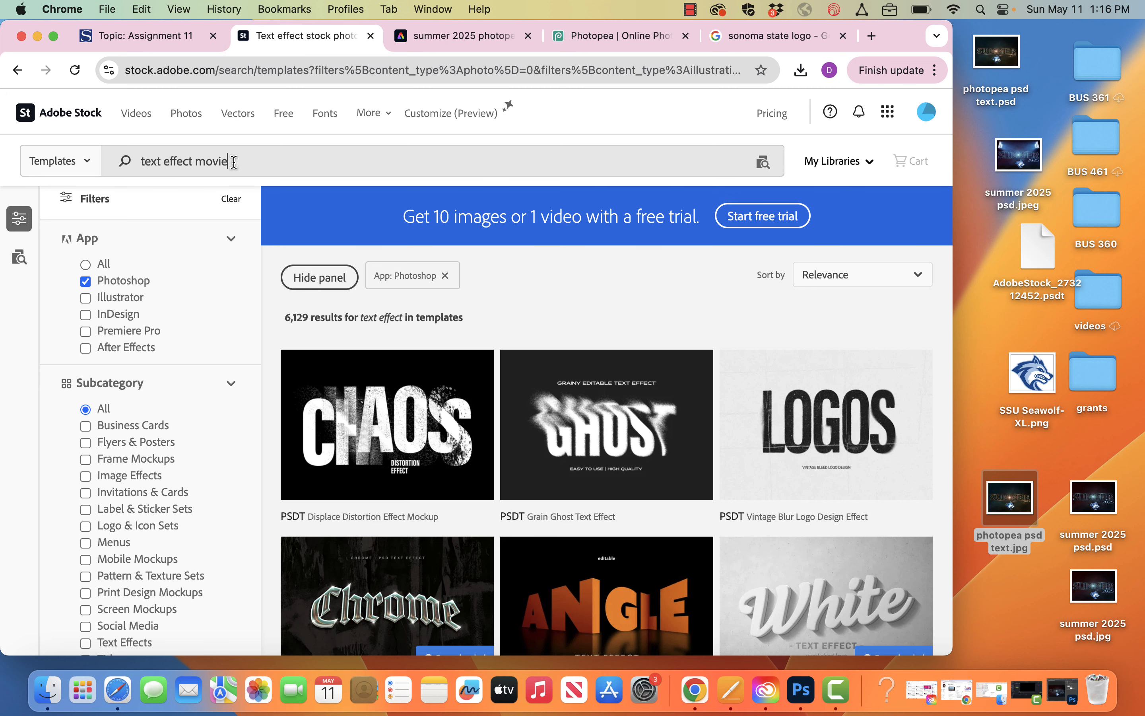
key(Return)
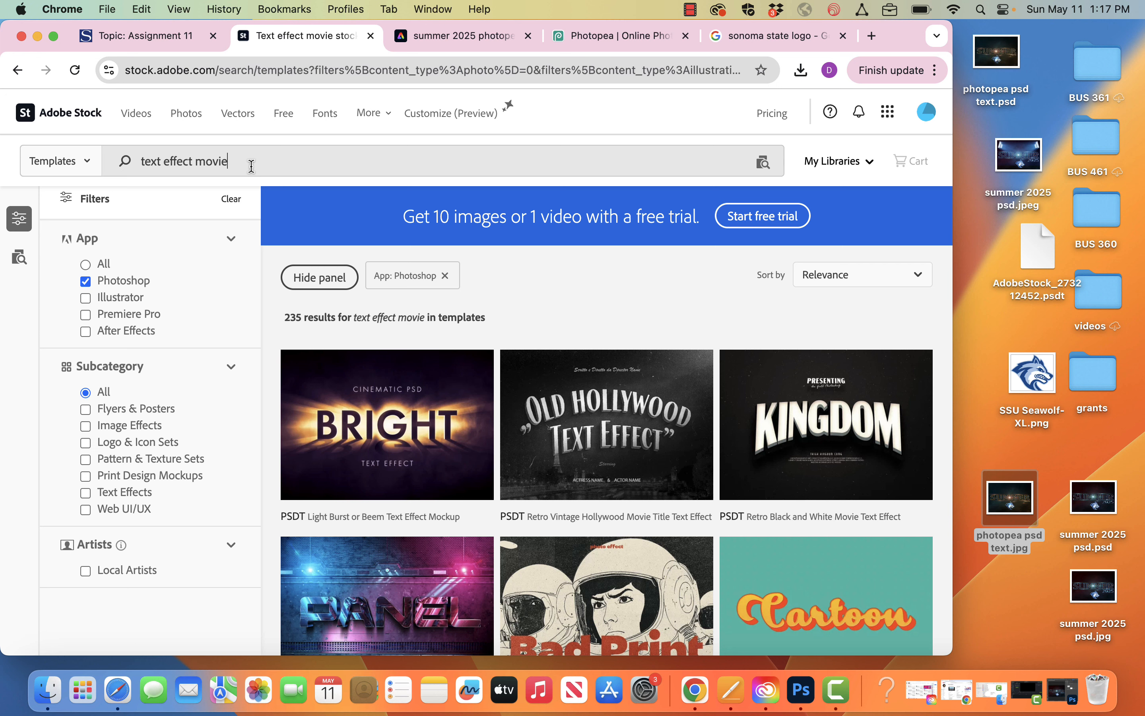
key(Return)
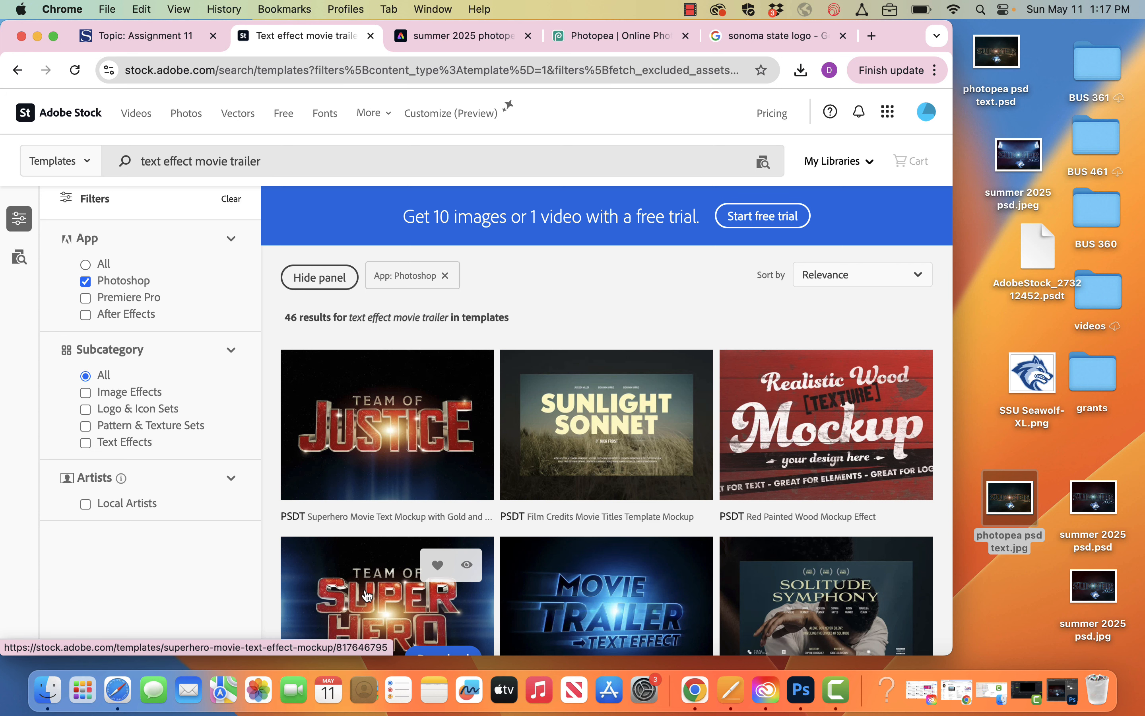
Step: Browse the movie trailer text effect templates and open the details of Gold-Rimmed Movie Style Text Effect
scroll(367, 594, down, 2)
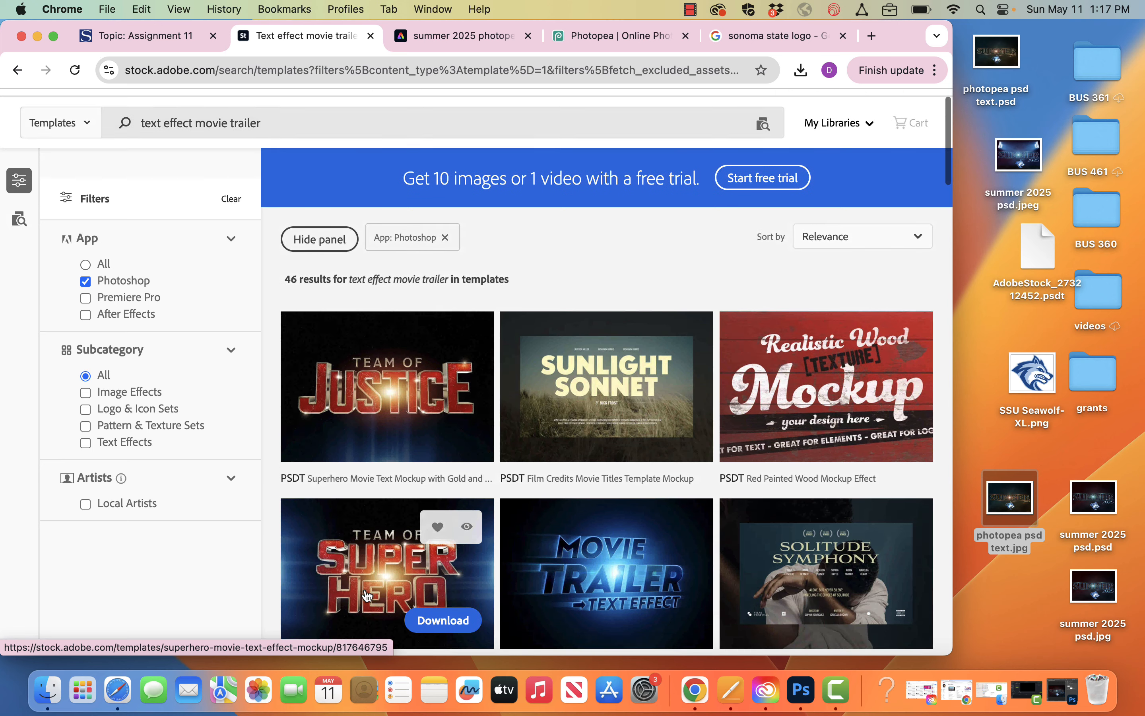
scroll(367, 594, down, 5)
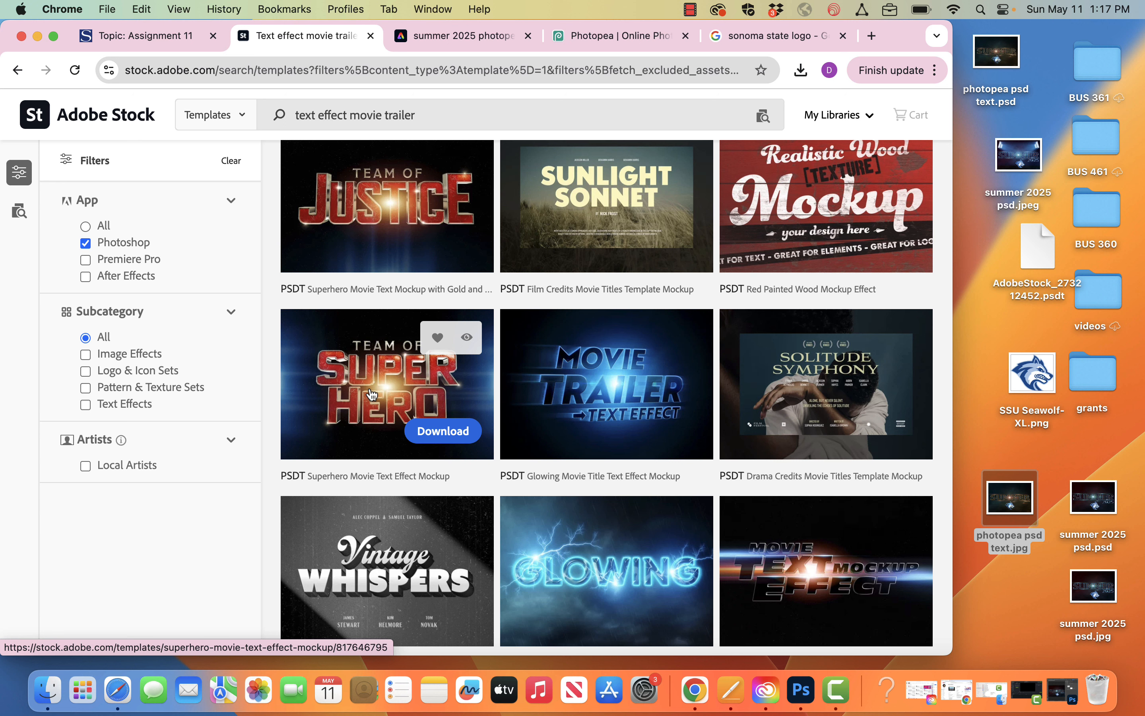
scroll(371, 394, down, 2)
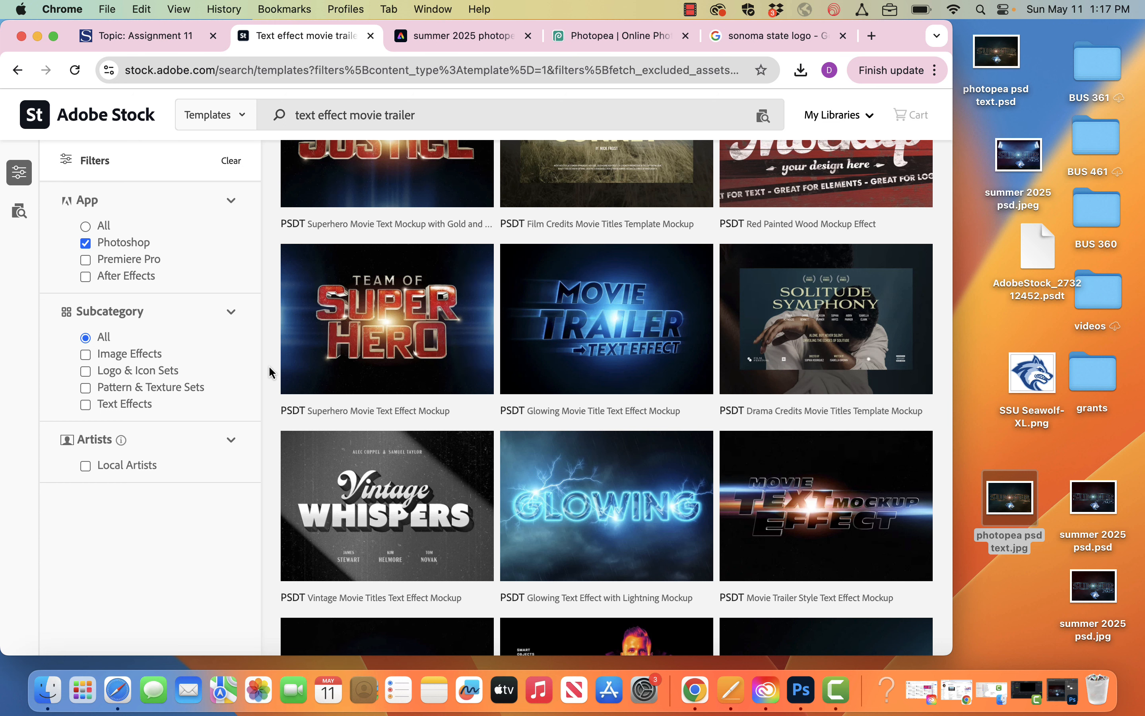
scroll(268, 367, down, 3)
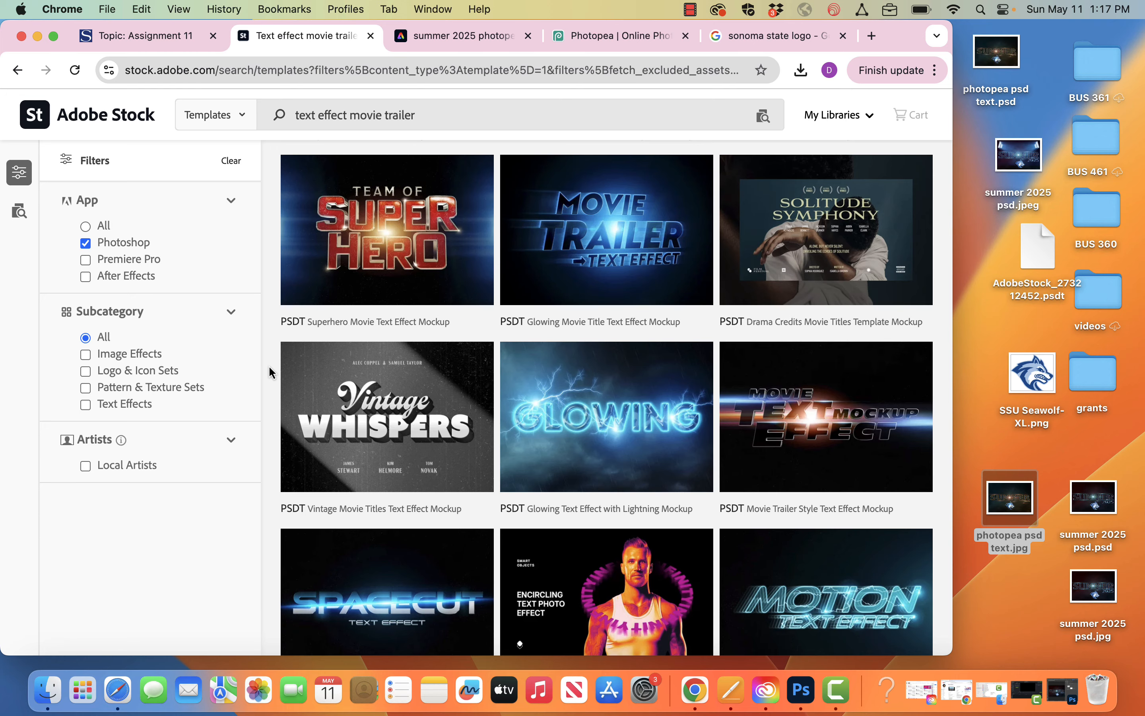
scroll(269, 366, down, 5)
scroll(269, 367, down, 6)
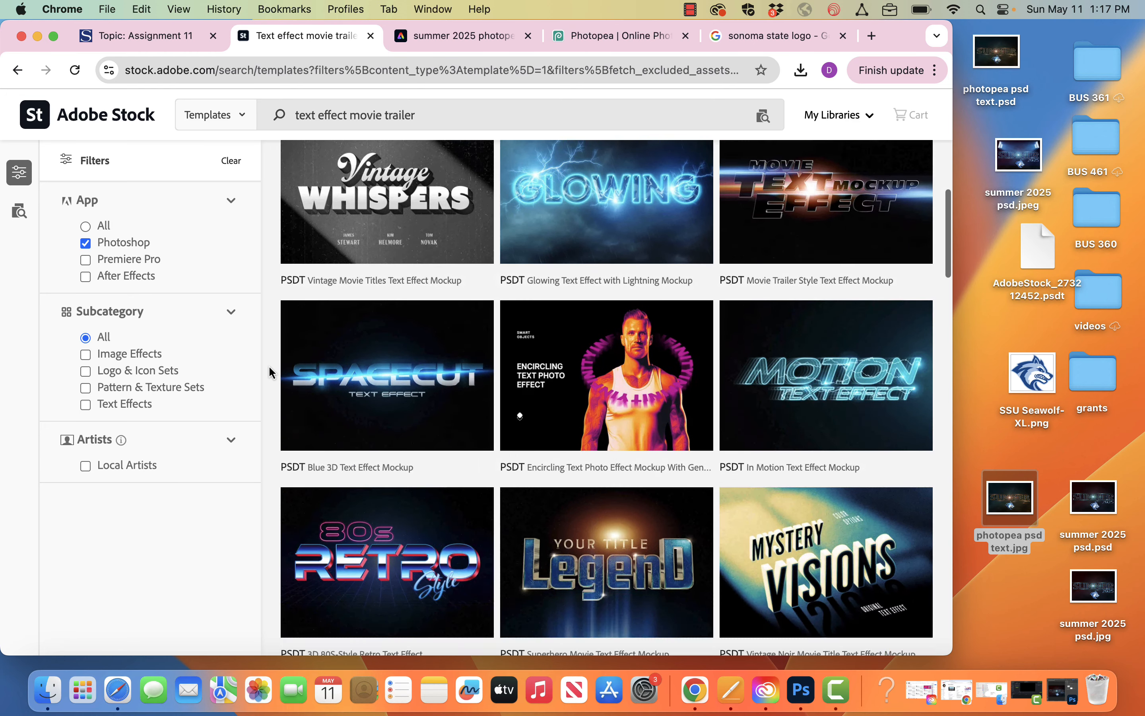
scroll(269, 365, down, 7)
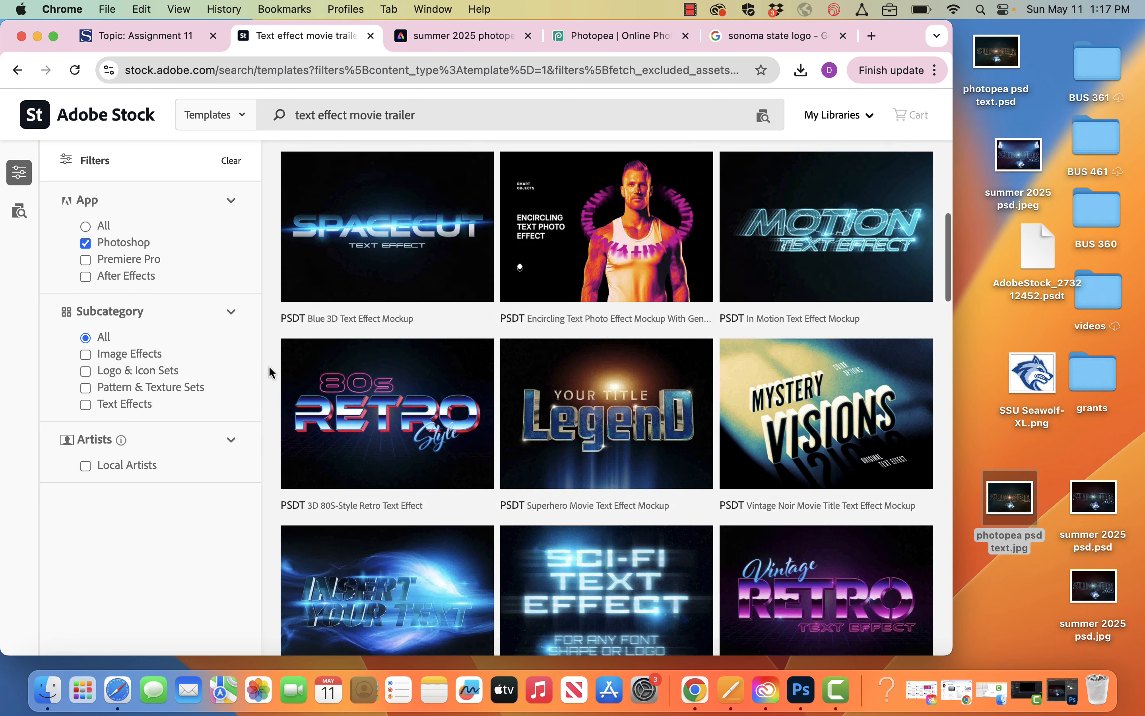
scroll(269, 365, down, 10)
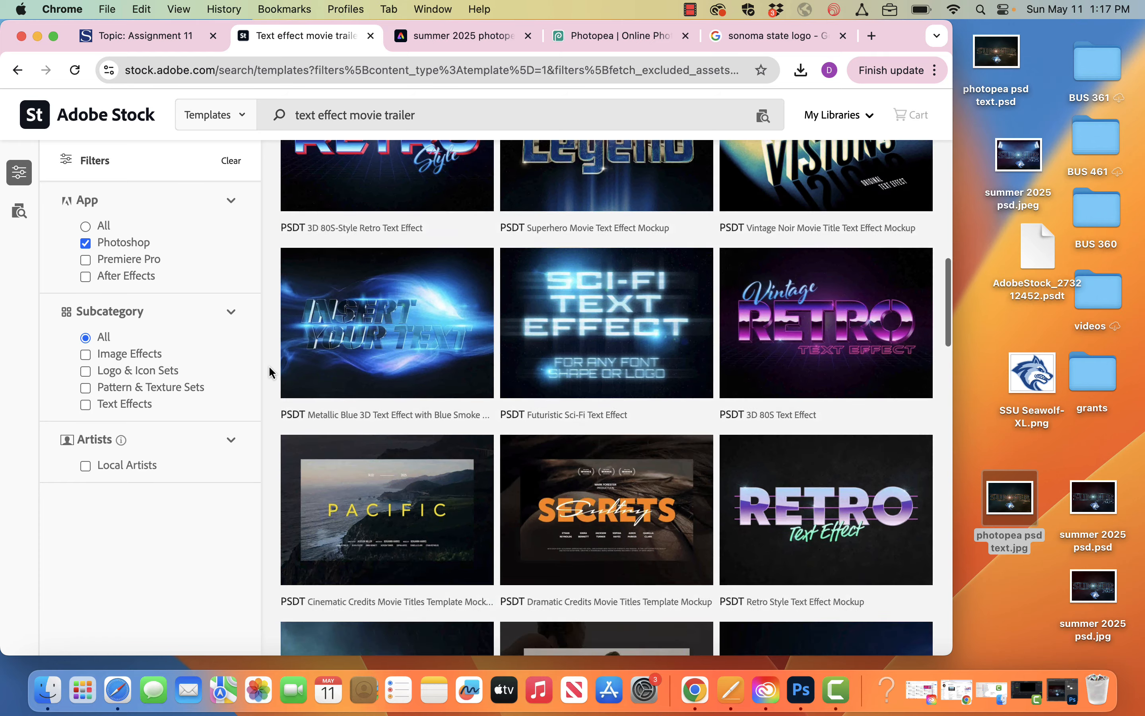
scroll(269, 365, down, 4)
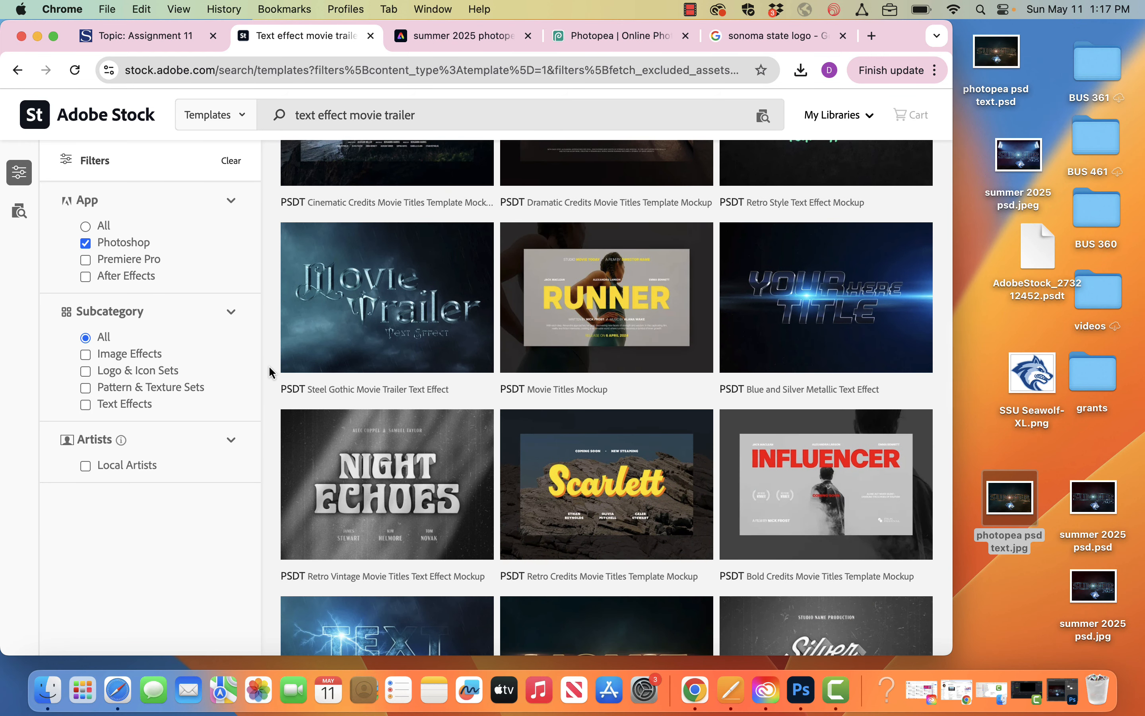
scroll(269, 366, down, 5)
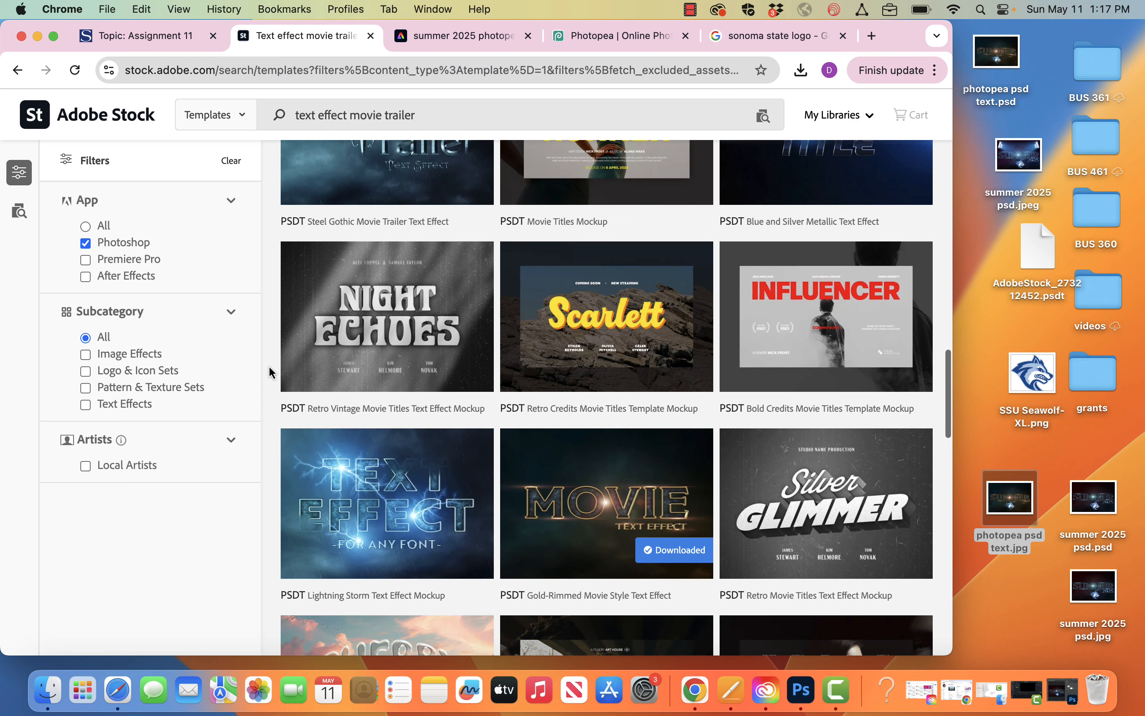
mouse_move(560, 575)
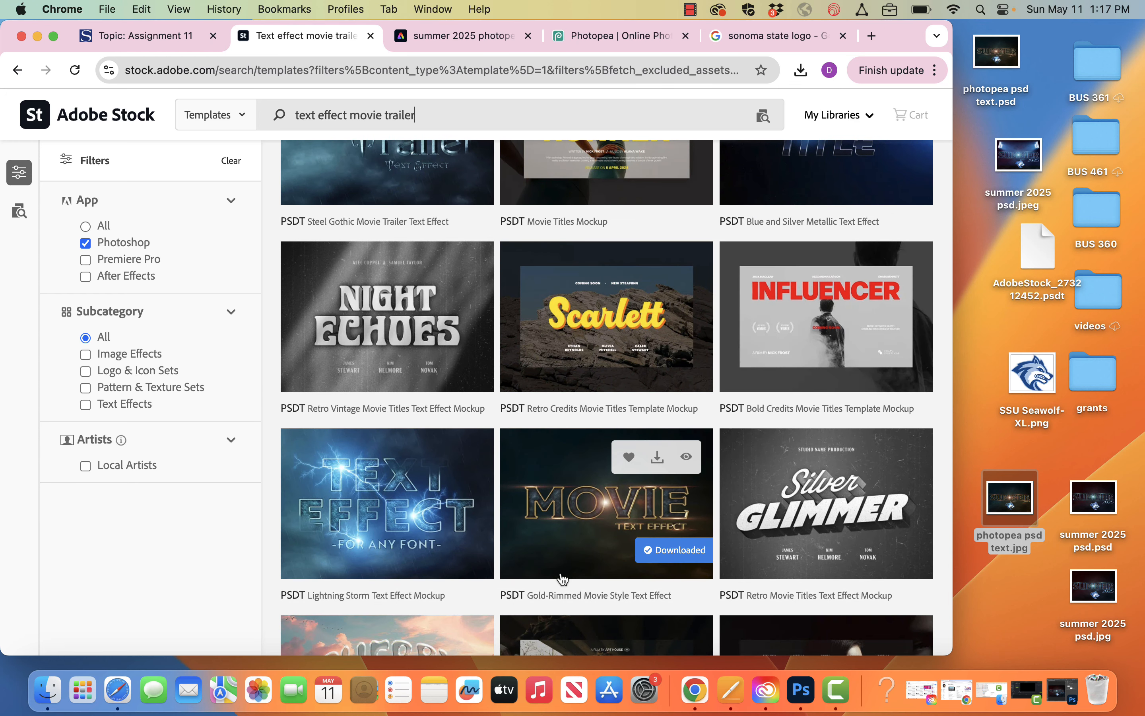
click(597, 546)
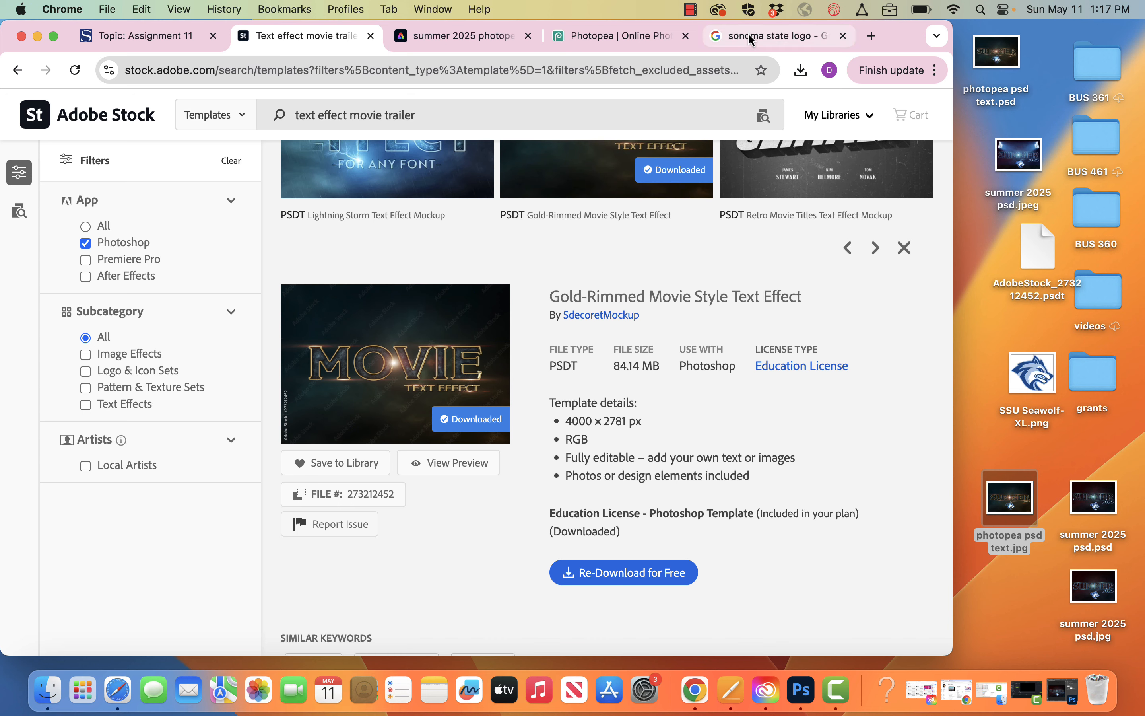
Step: View the Assignment 11 discussion in Canvas, and open AdobeStock_273212452.psdt from the desktop in Photoshop
click(164, 46)
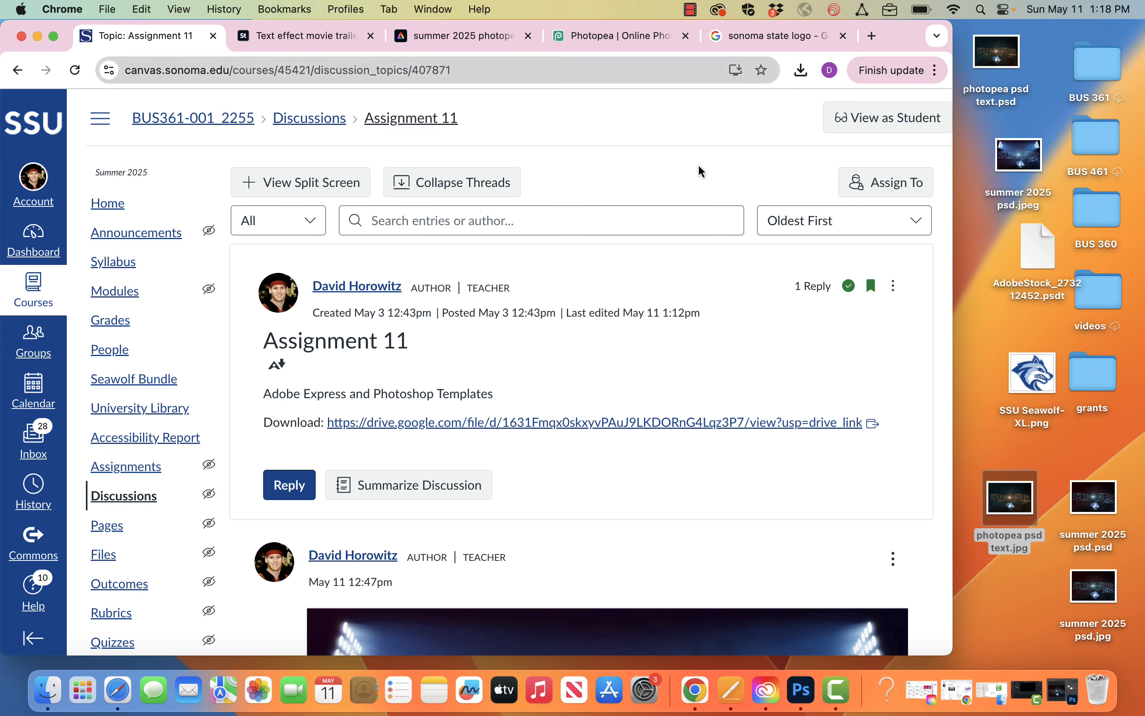
click(985, 234)
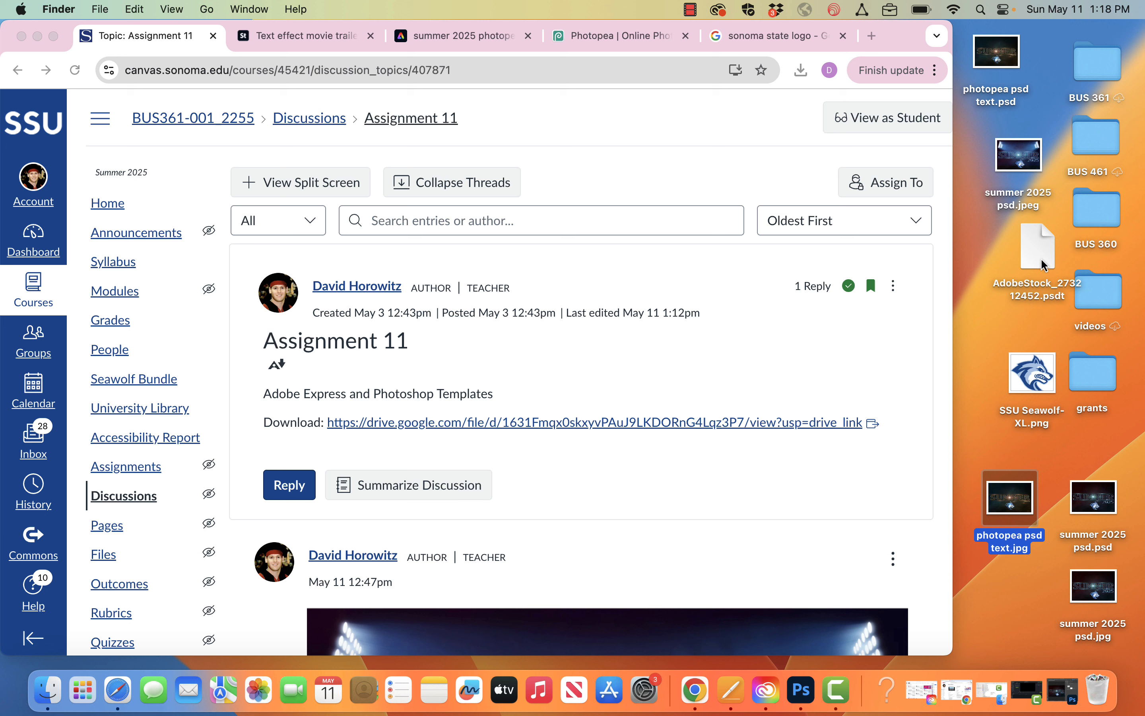
drag(1041, 258, 803, 692)
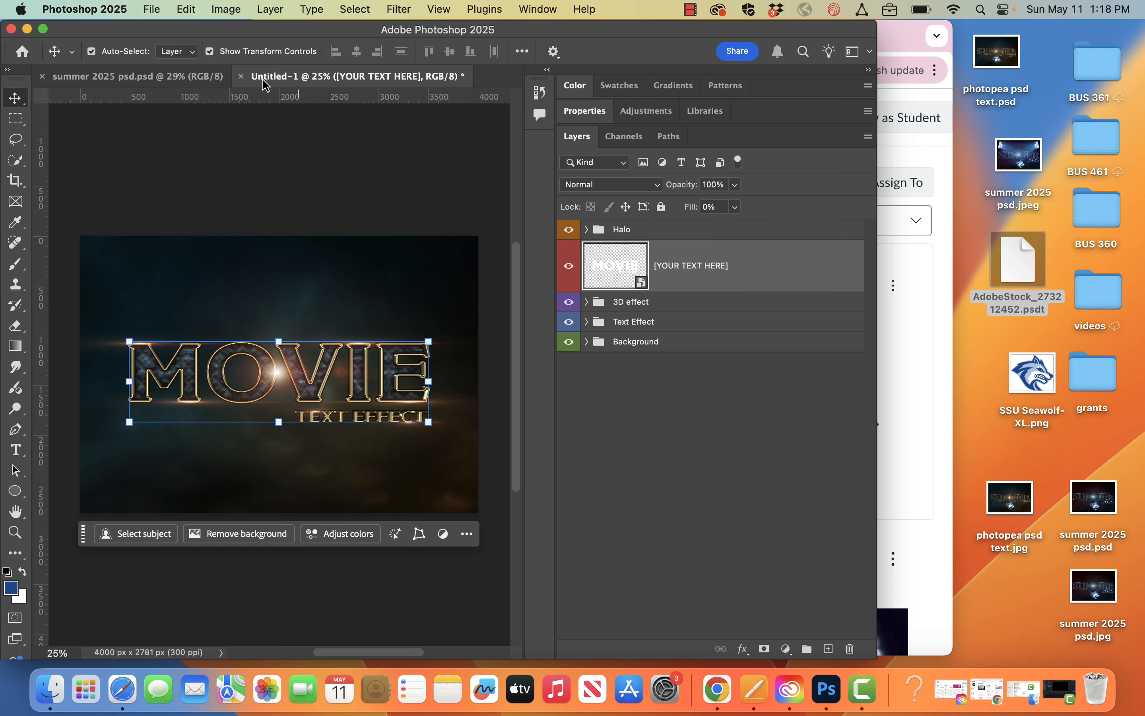
Step: Save the template document to the desktop as photoshop text demo 1.psd with Maximize Compatibility on
click(147, 9)
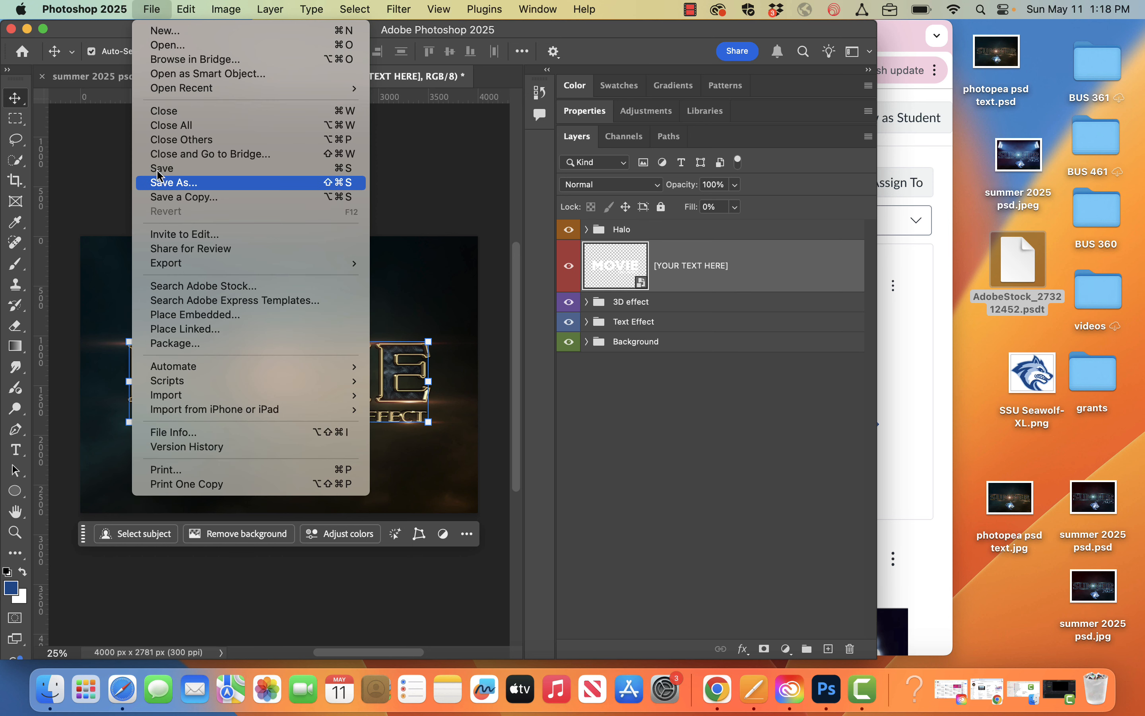
click(159, 189)
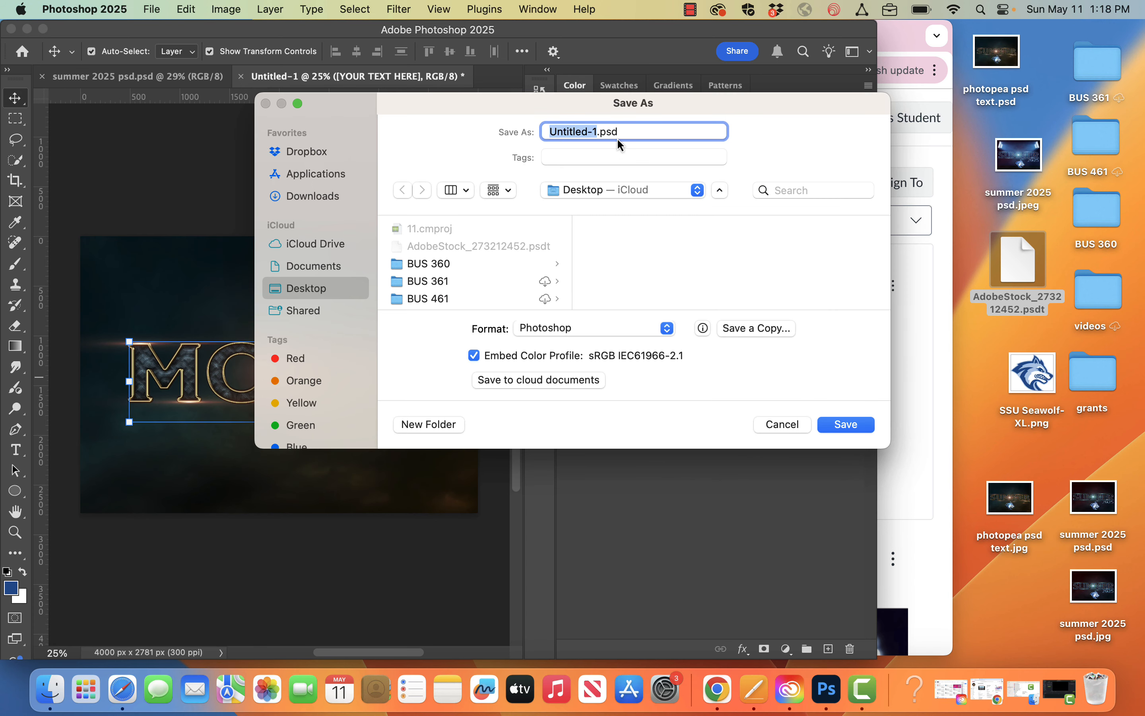
text(photoshop text demo 1)
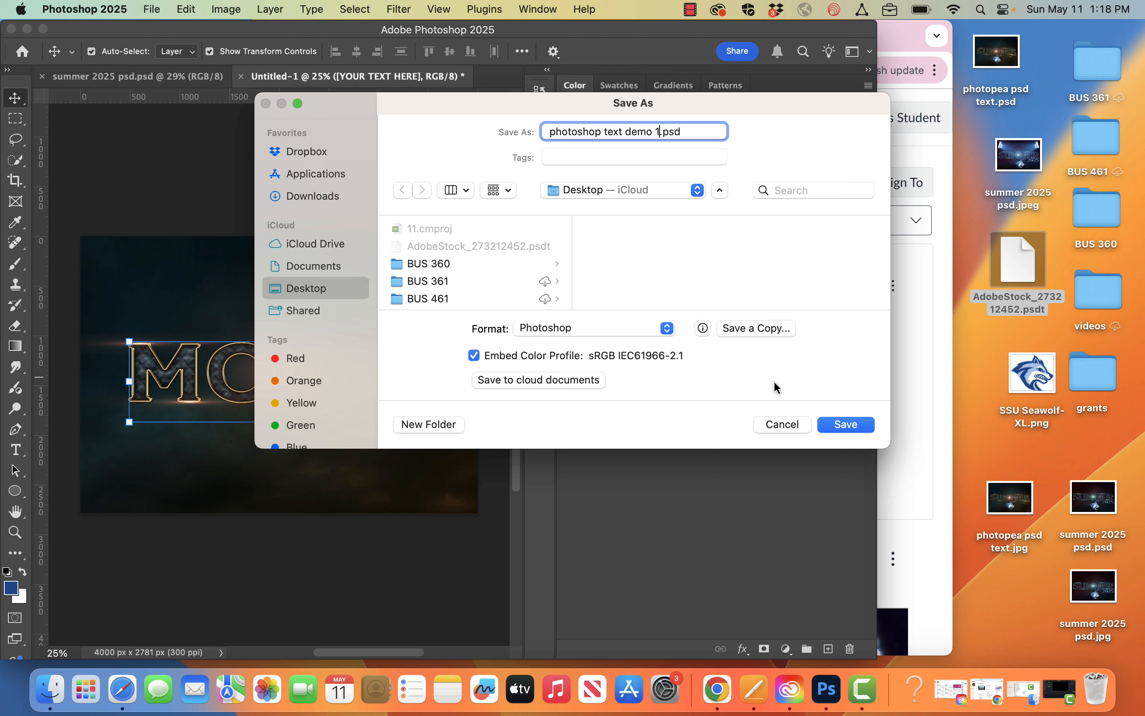
click(837, 424)
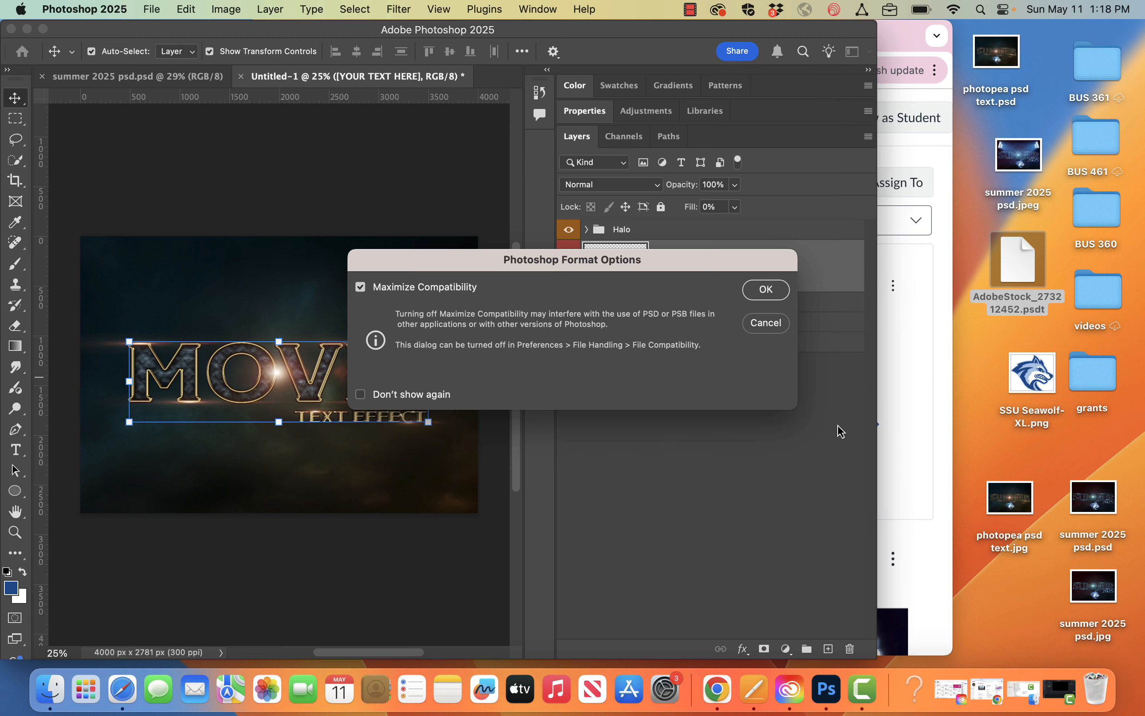
click(770, 290)
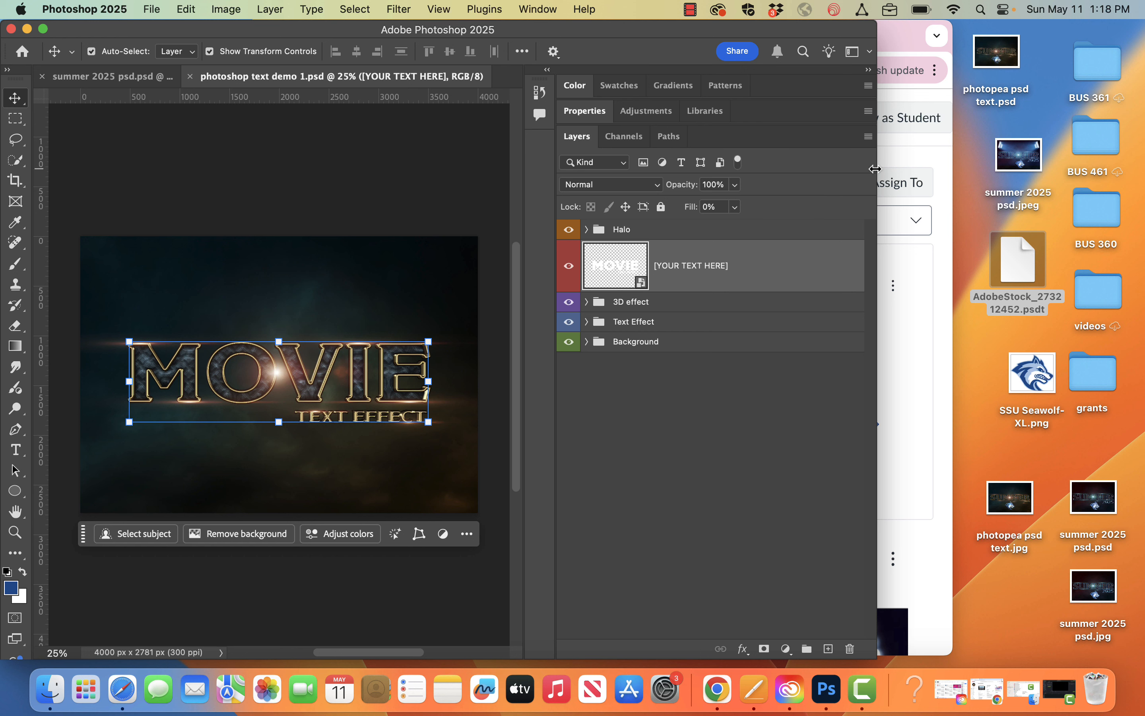
Step: Open the contents of the [YOUR TEXT HERE] smart object and replace the MOVIE text with SUMMER
drag(876, 168, 966, 174)
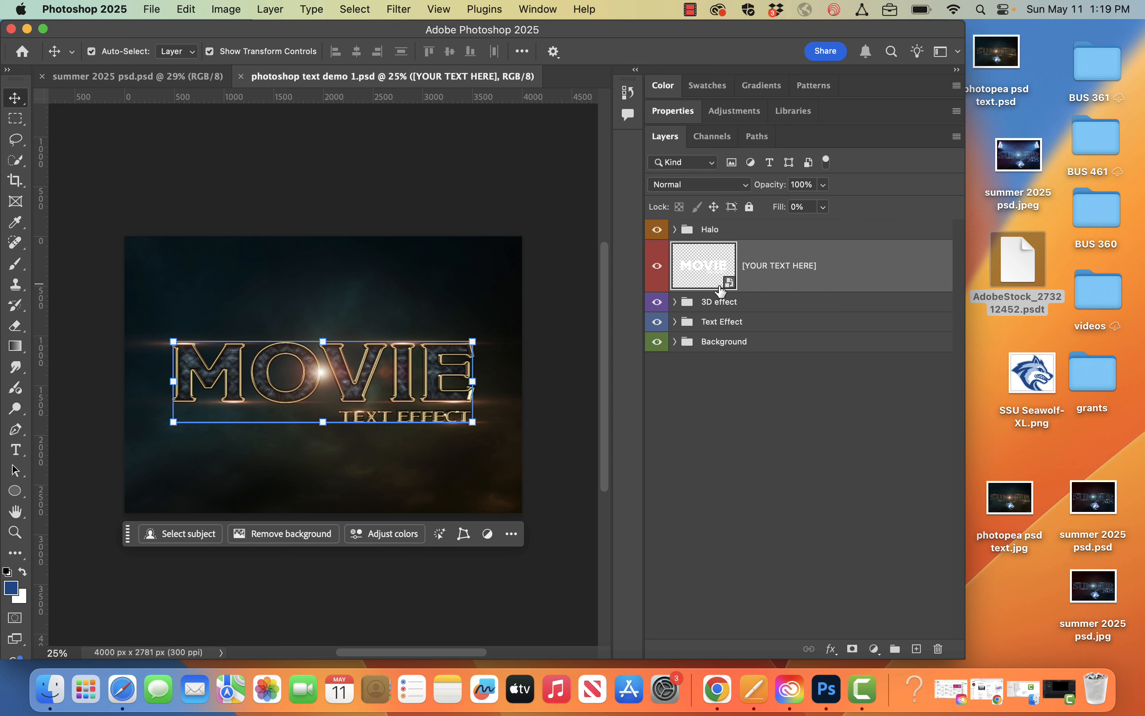
double_click(734, 285)
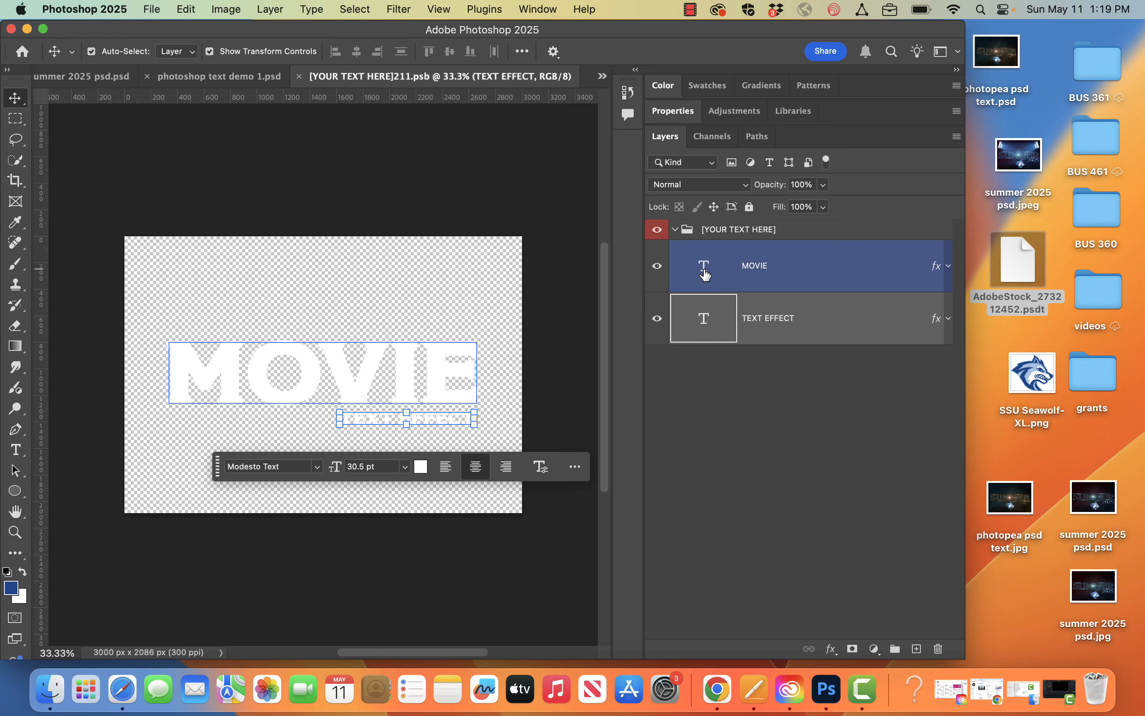
double_click(704, 270)
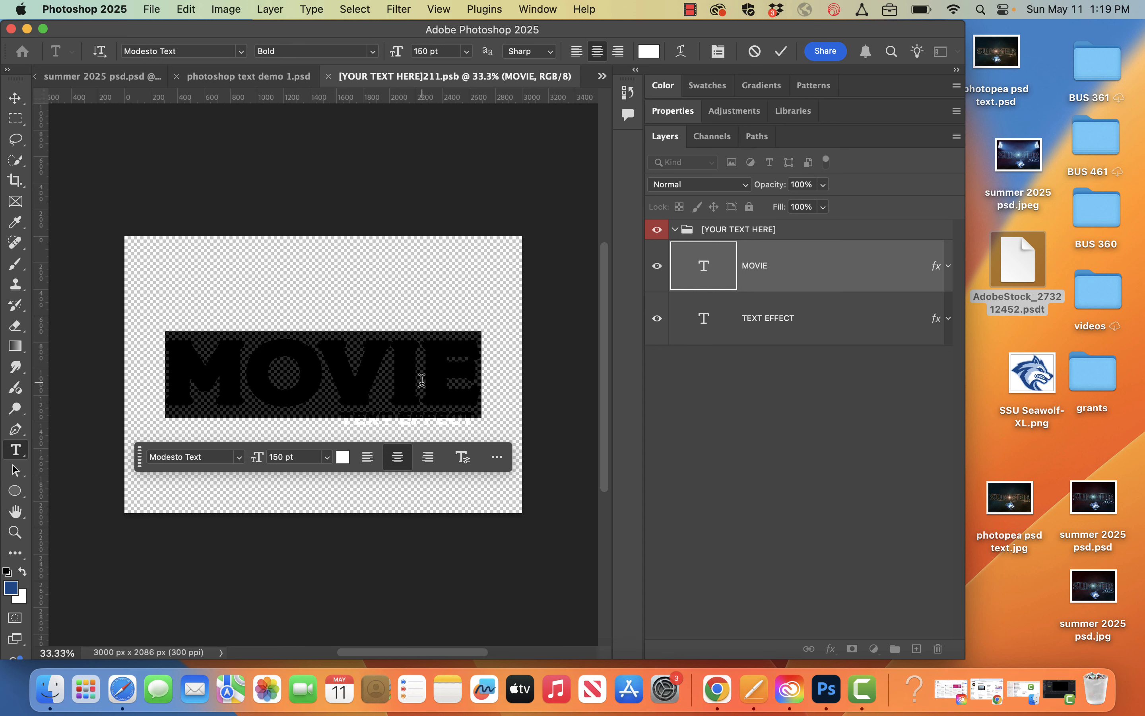
text(SUMMER)
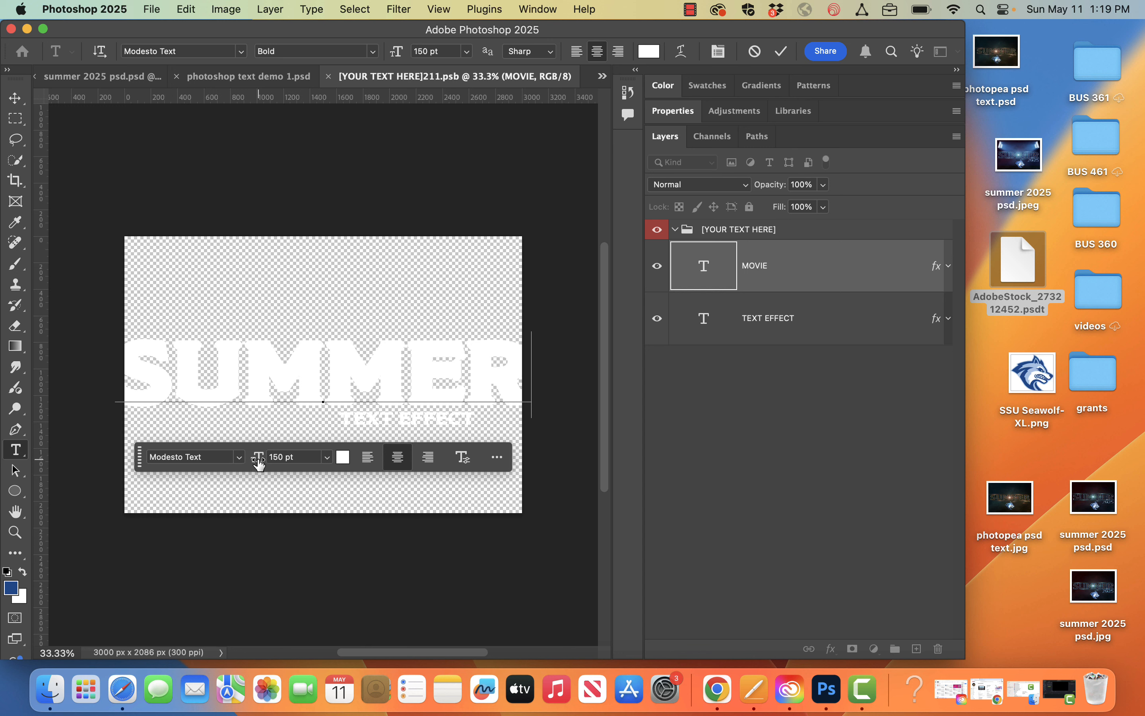
Step: Reduce the SUMMER text's font size to 141 pt so it fits within the canvas, and commit the edit
drag(259, 463, 246, 467)
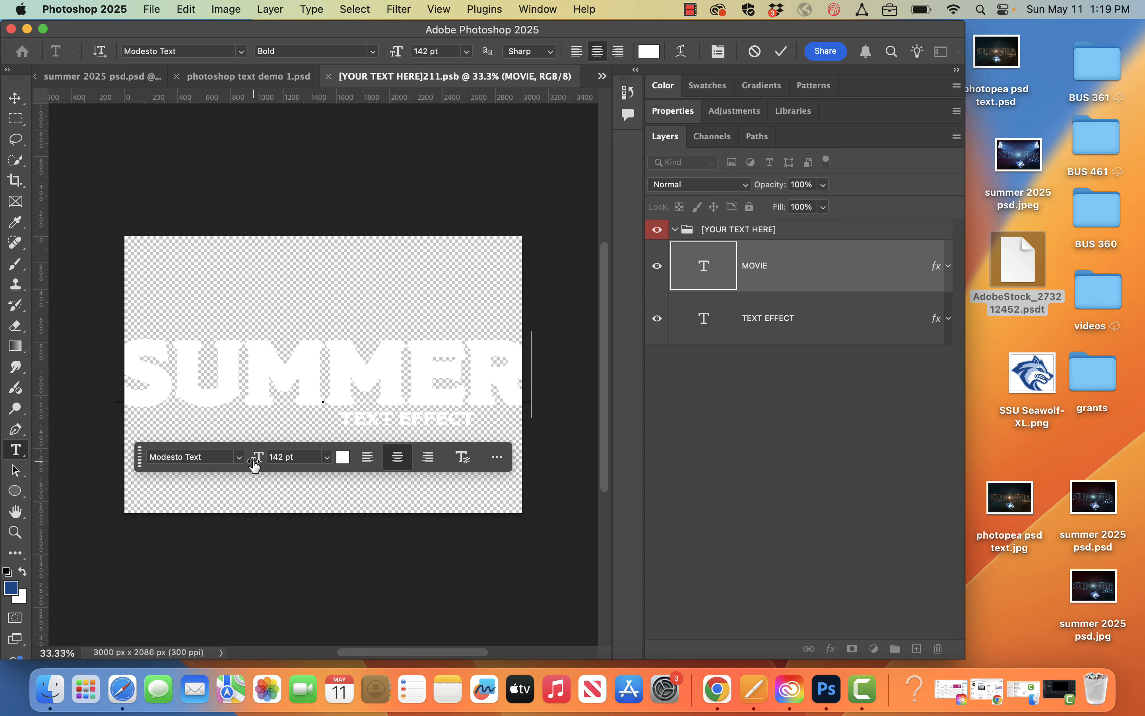
double_click(305, 371)
drag(261, 462, 255, 465)
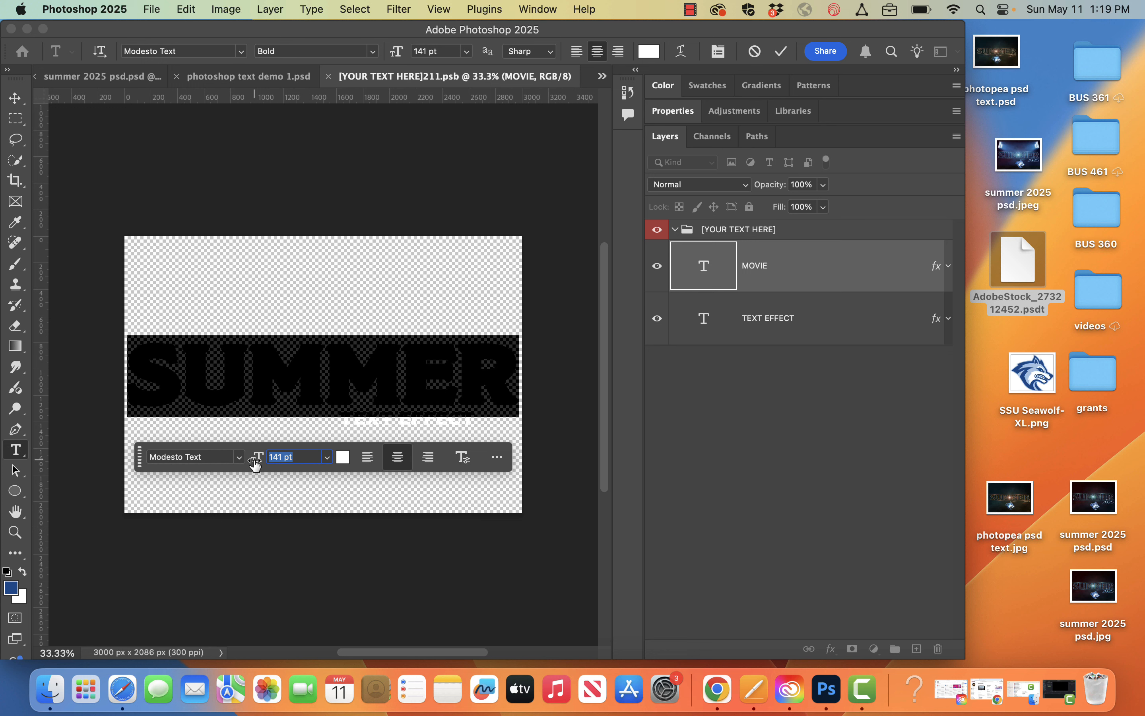
drag(255, 465, 255, 463)
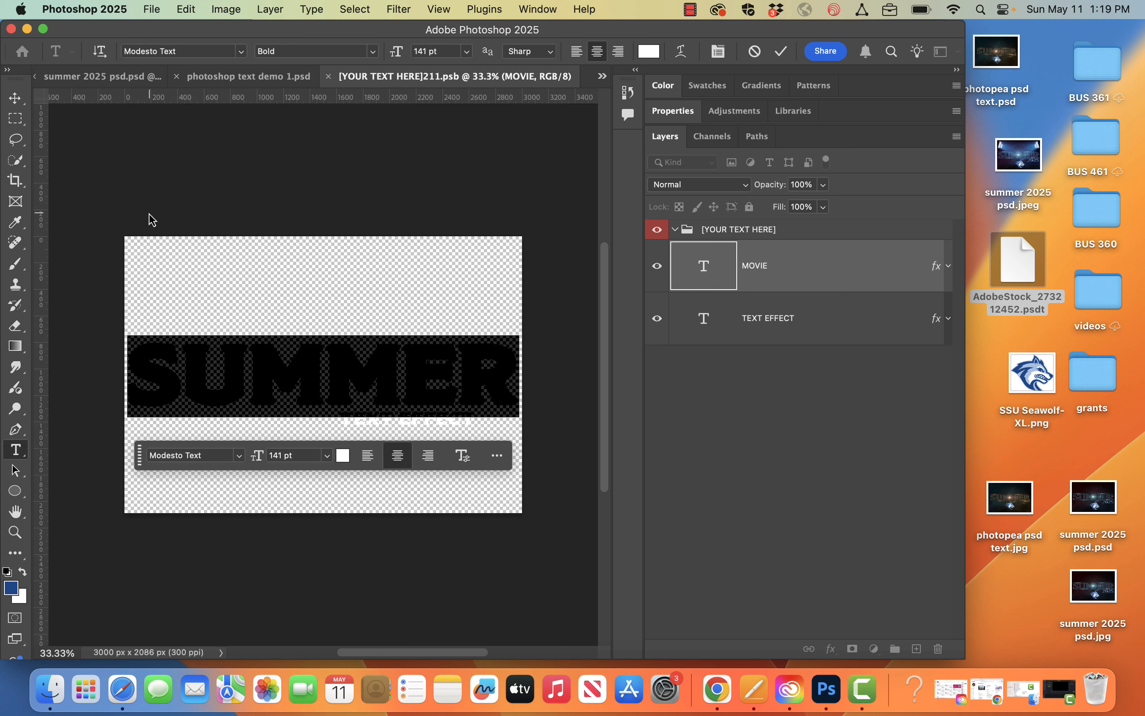
click(16, 99)
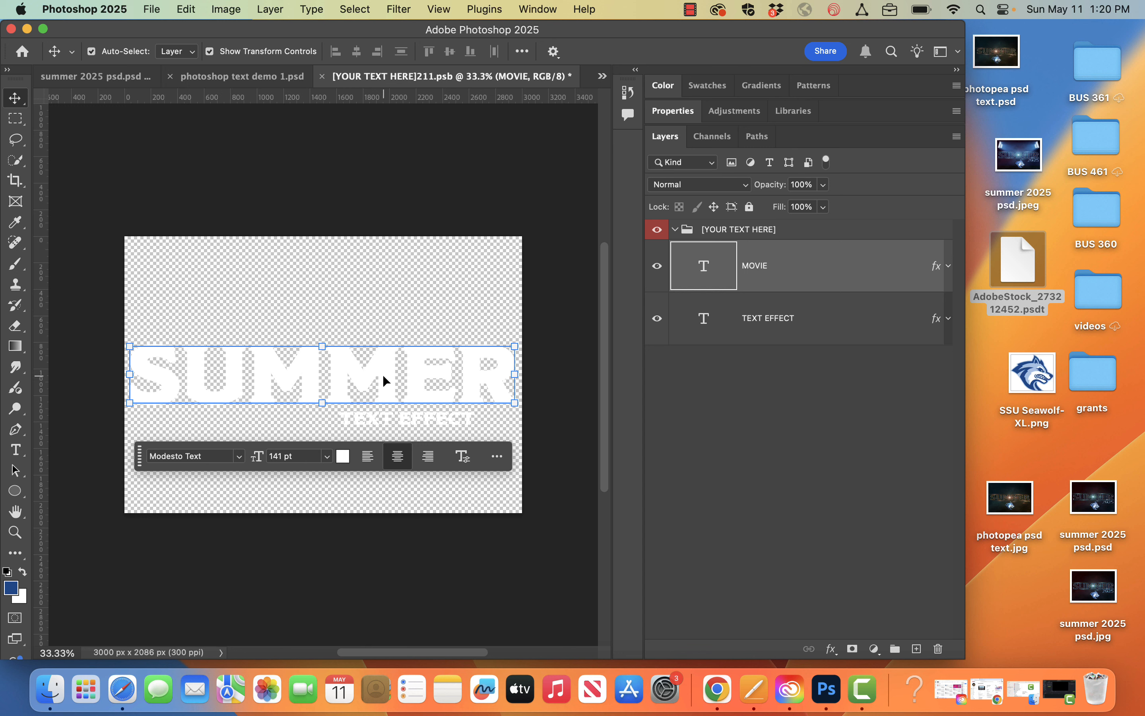
Step: Replace the wording of the TEXT EFFECT layer with 2025
click(746, 326)
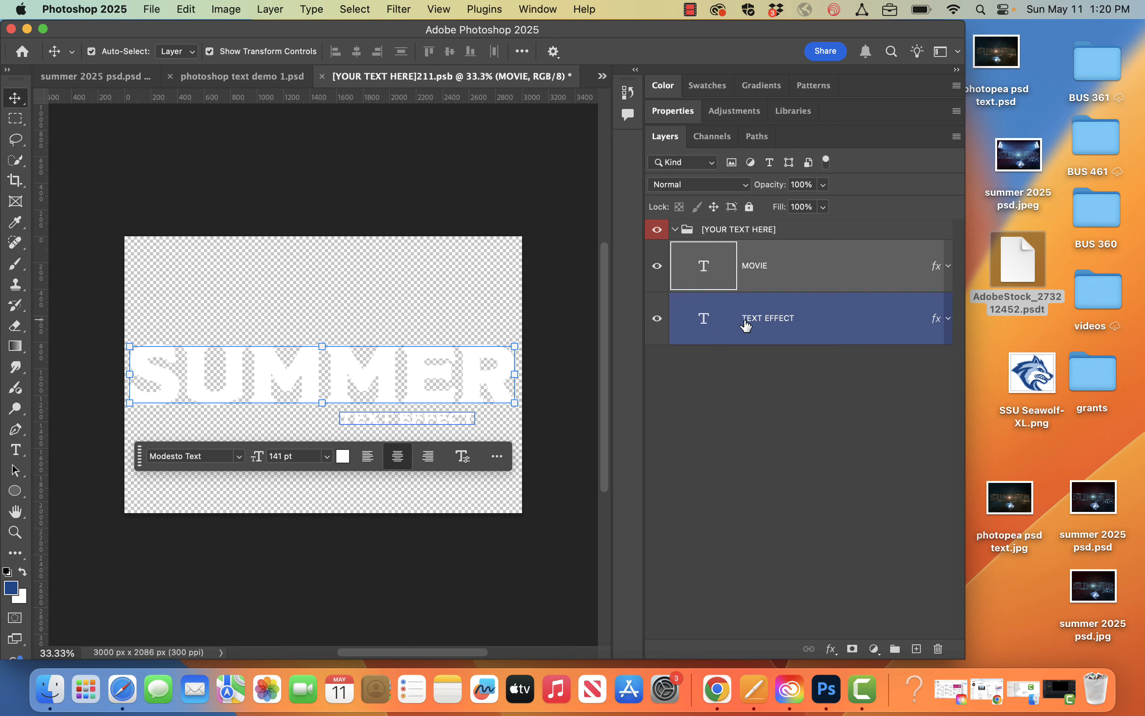
double_click(709, 321)
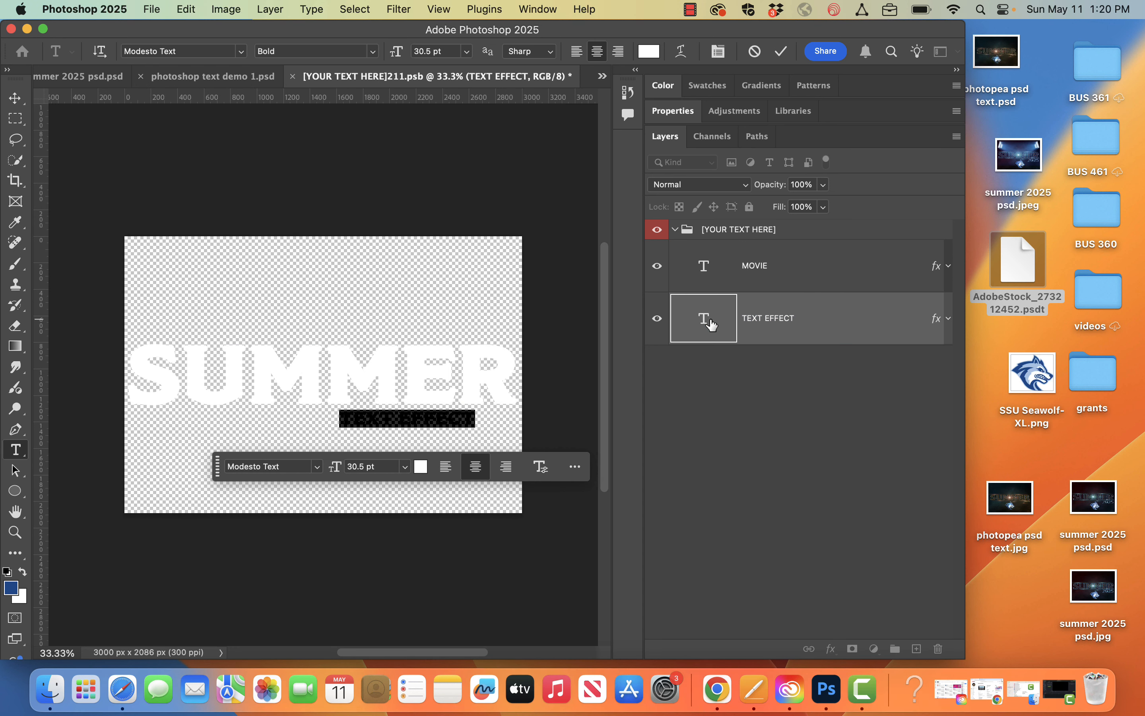
text(2025)
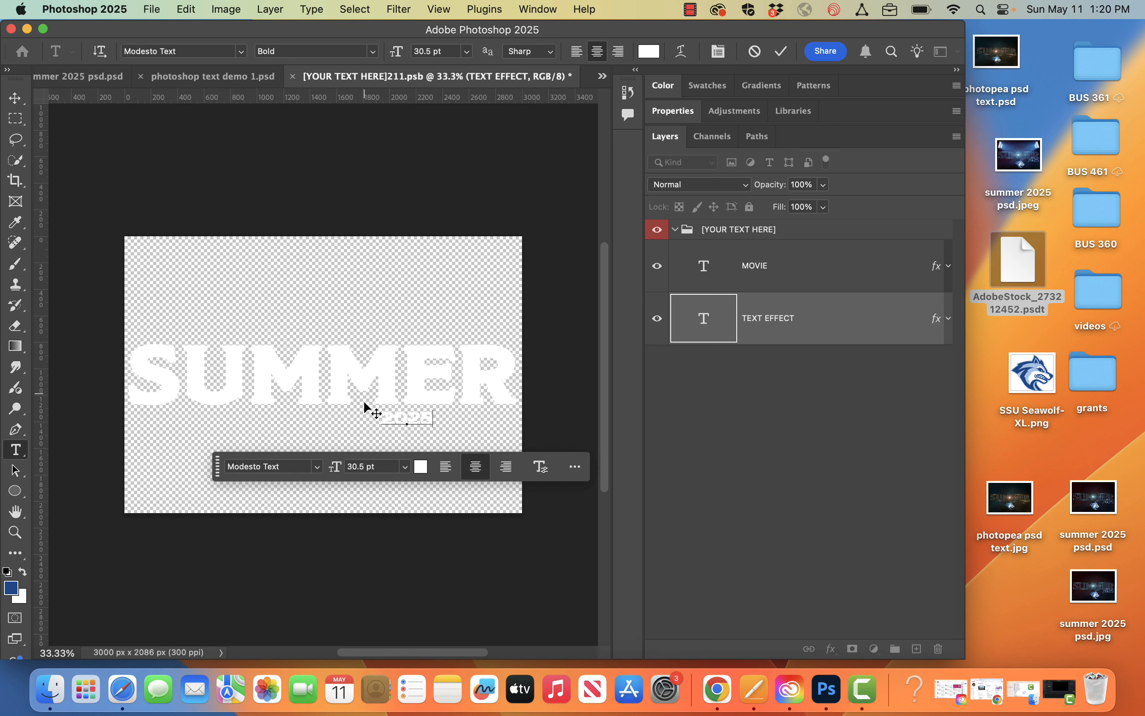
Step: Enlarge the 2025 text to 56 pt and commit the edit
drag(334, 467, 351, 472)
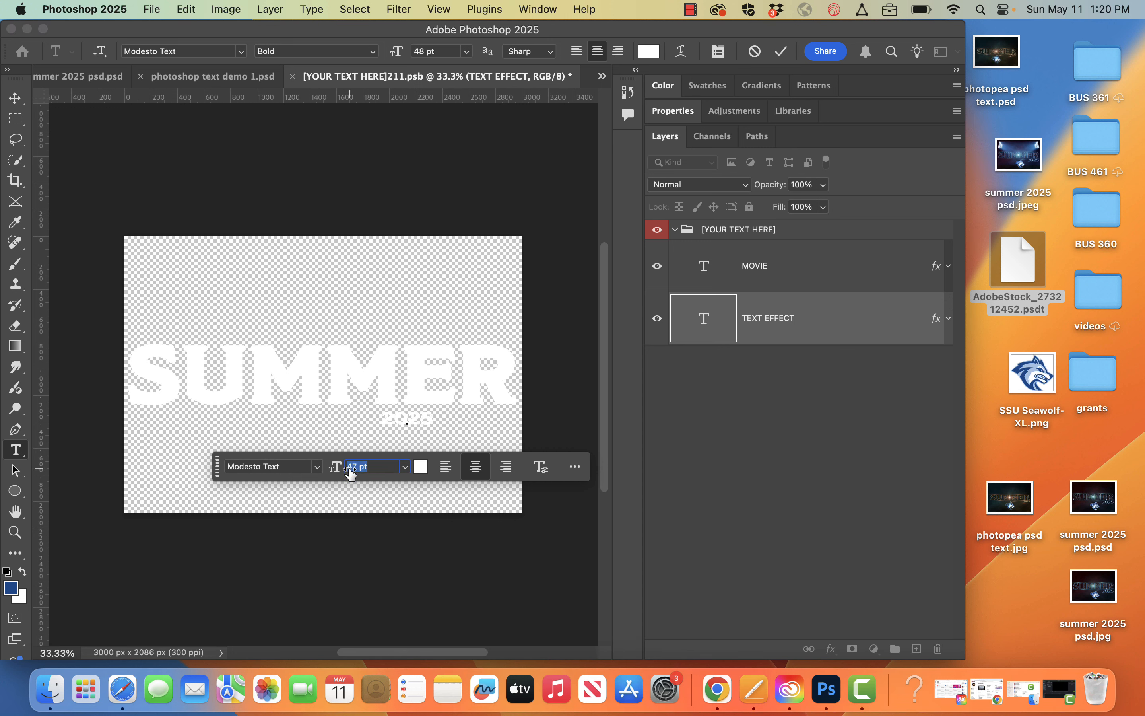
double_click(419, 414)
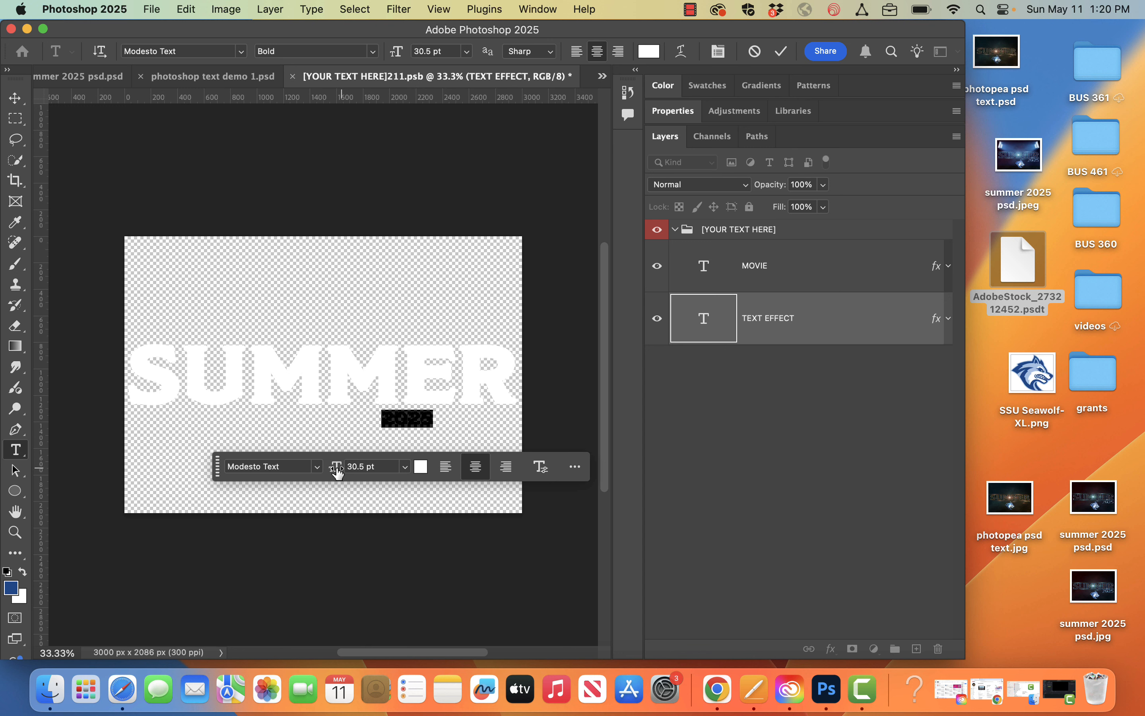
drag(336, 472, 356, 471)
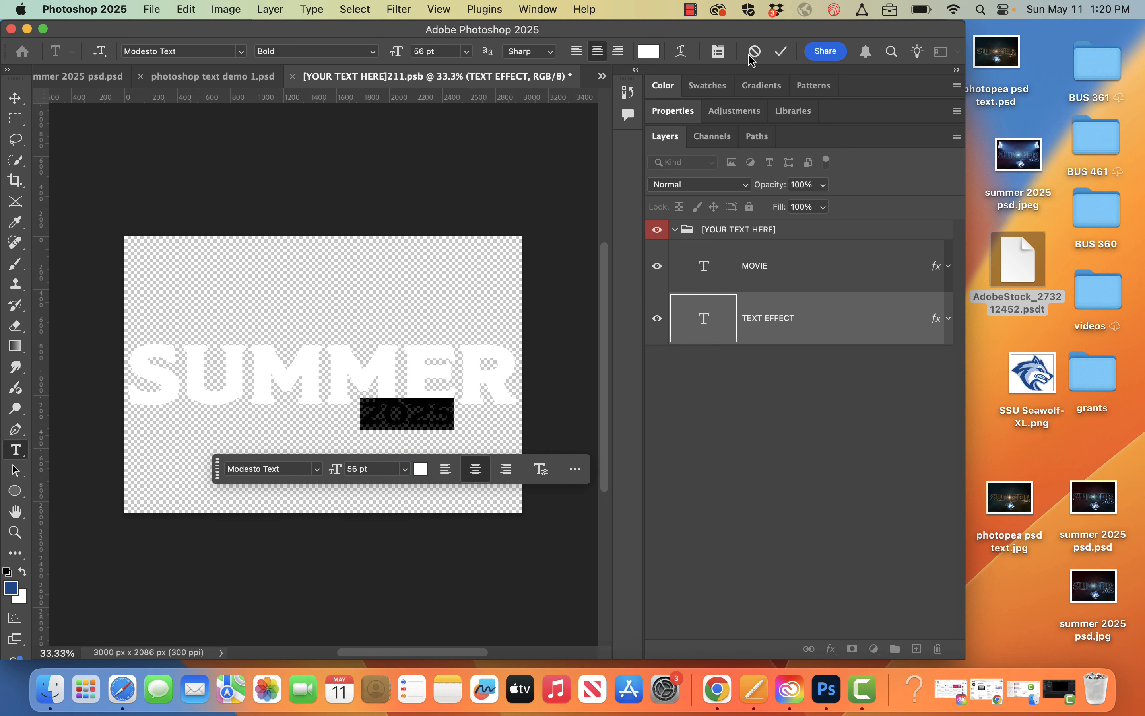
click(783, 55)
key(v)
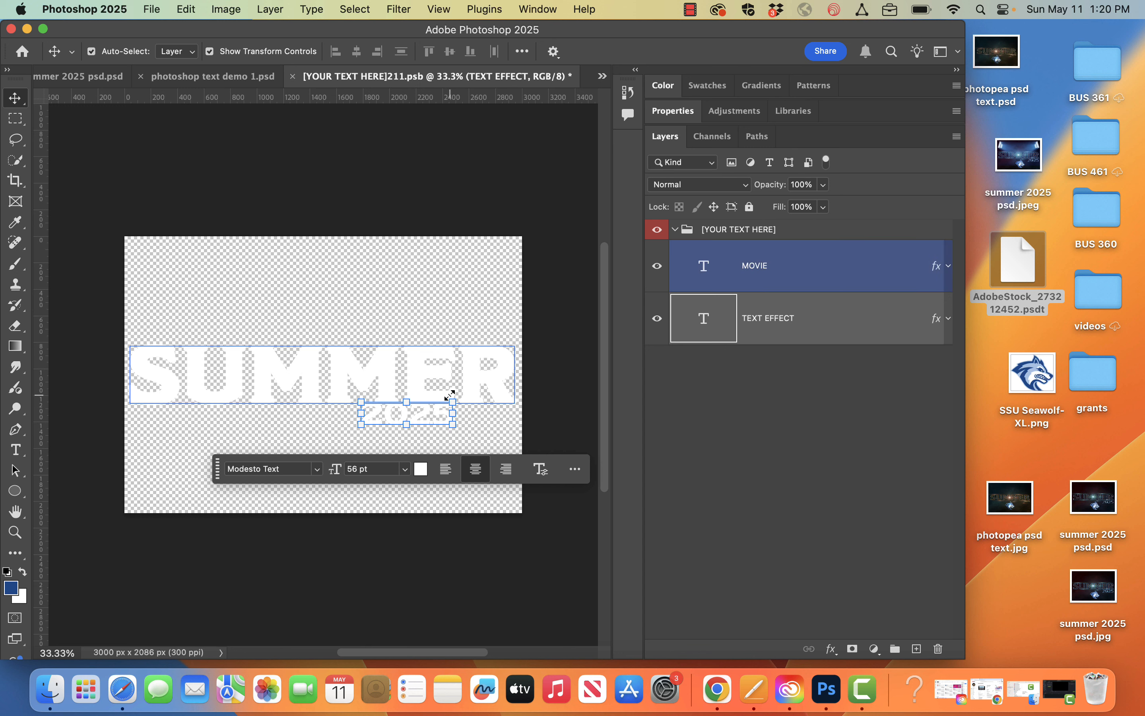
Step: Move 2025 below the right end of SUMMER, then save and close the smart object document
drag(417, 415, 478, 429)
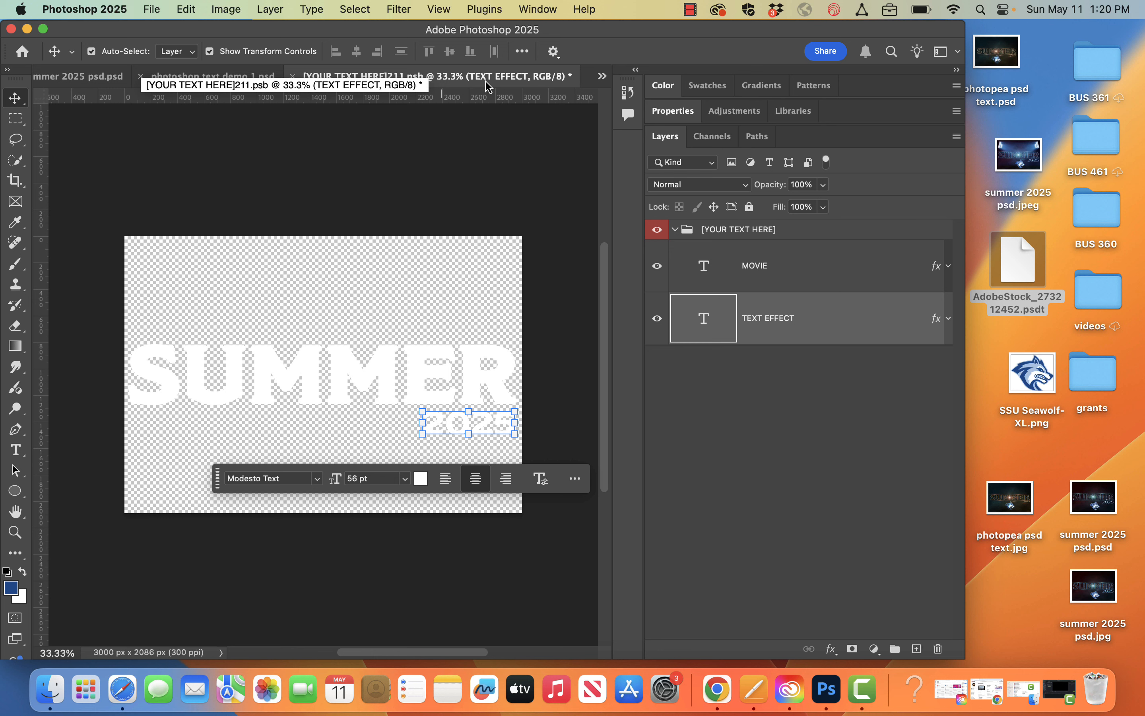
click(293, 77)
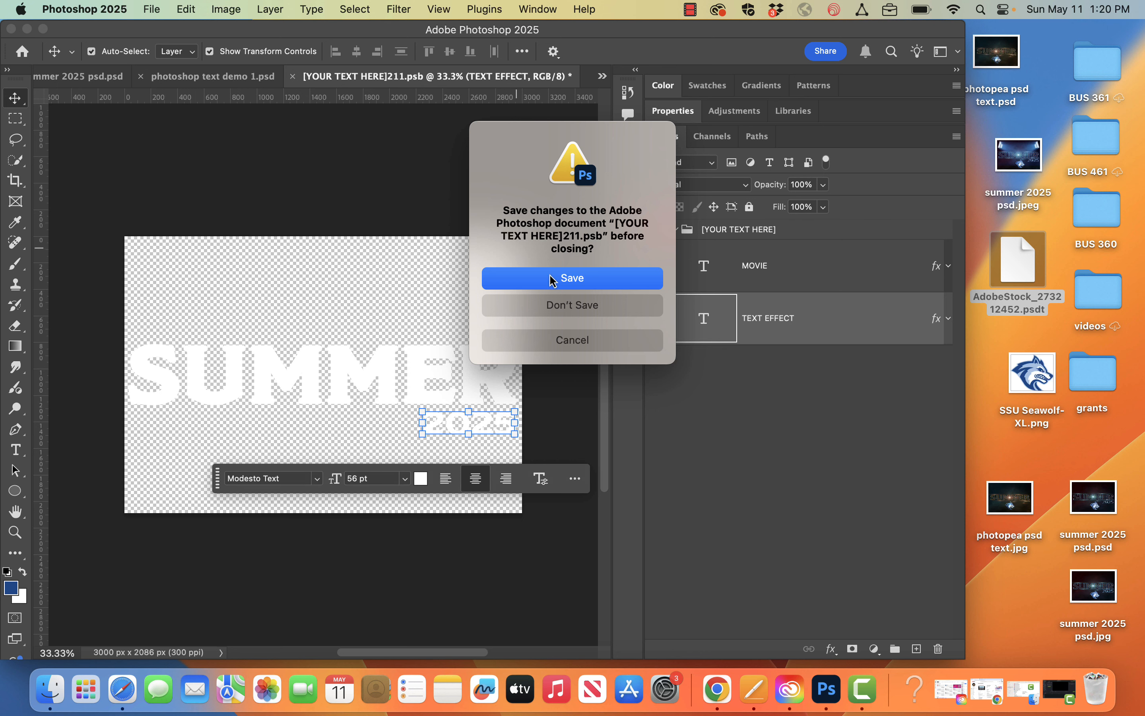
click(558, 280)
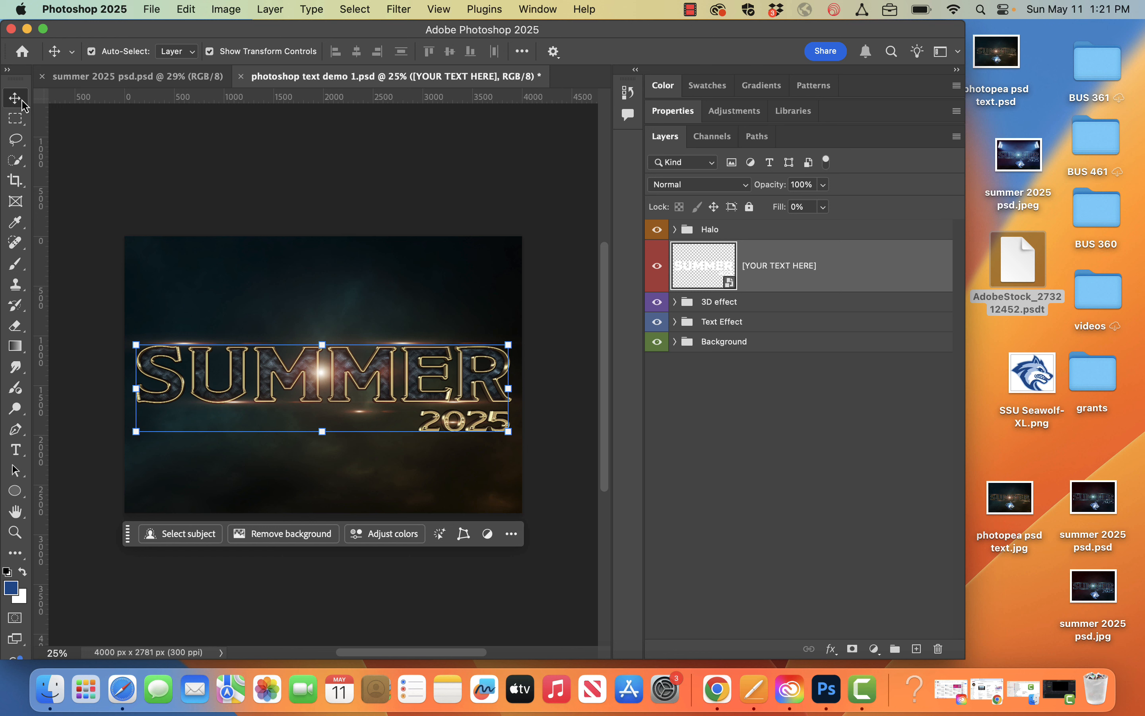
Step: Place SSU Seawolf-XL.png from the desktop as the top layer and position the logo centred beneath SUMMER
click(199, 172)
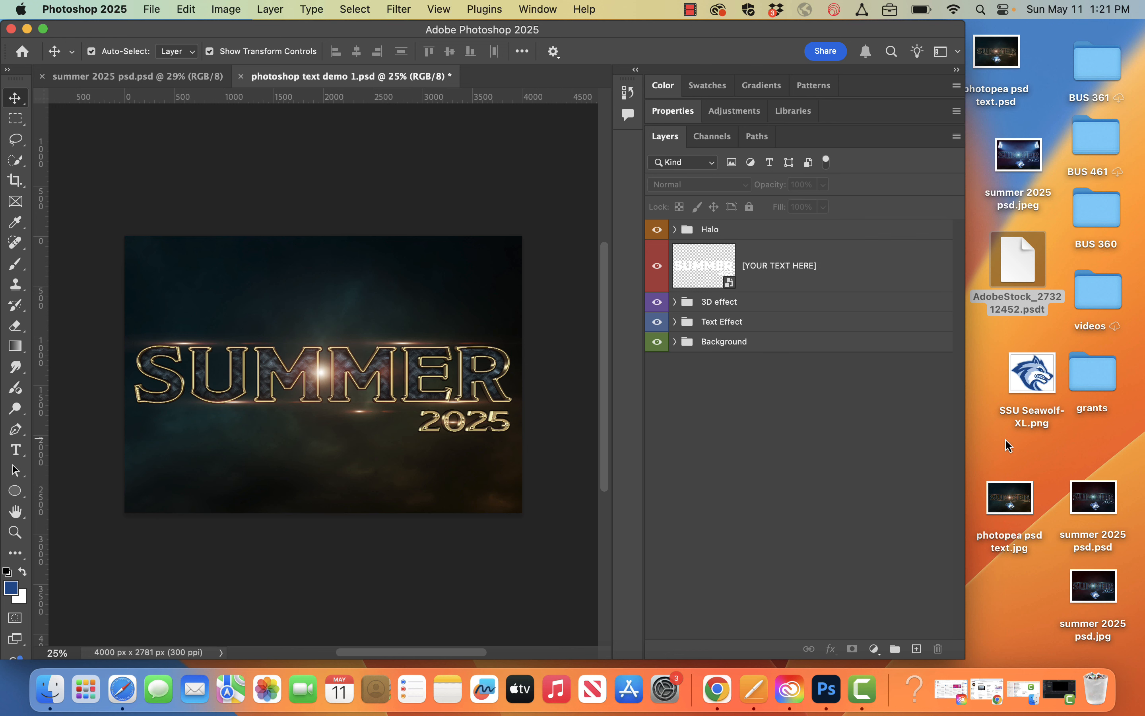
click(766, 261)
click(744, 232)
drag(1024, 365, 333, 458)
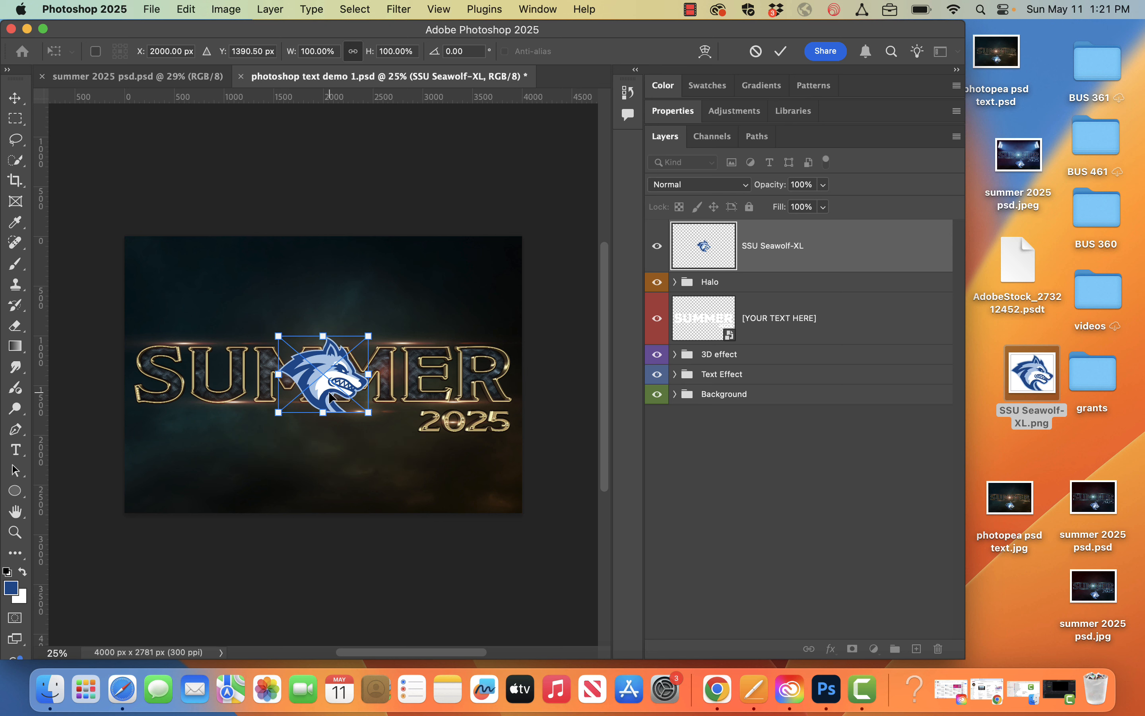
drag(330, 398, 331, 474)
click(400, 530)
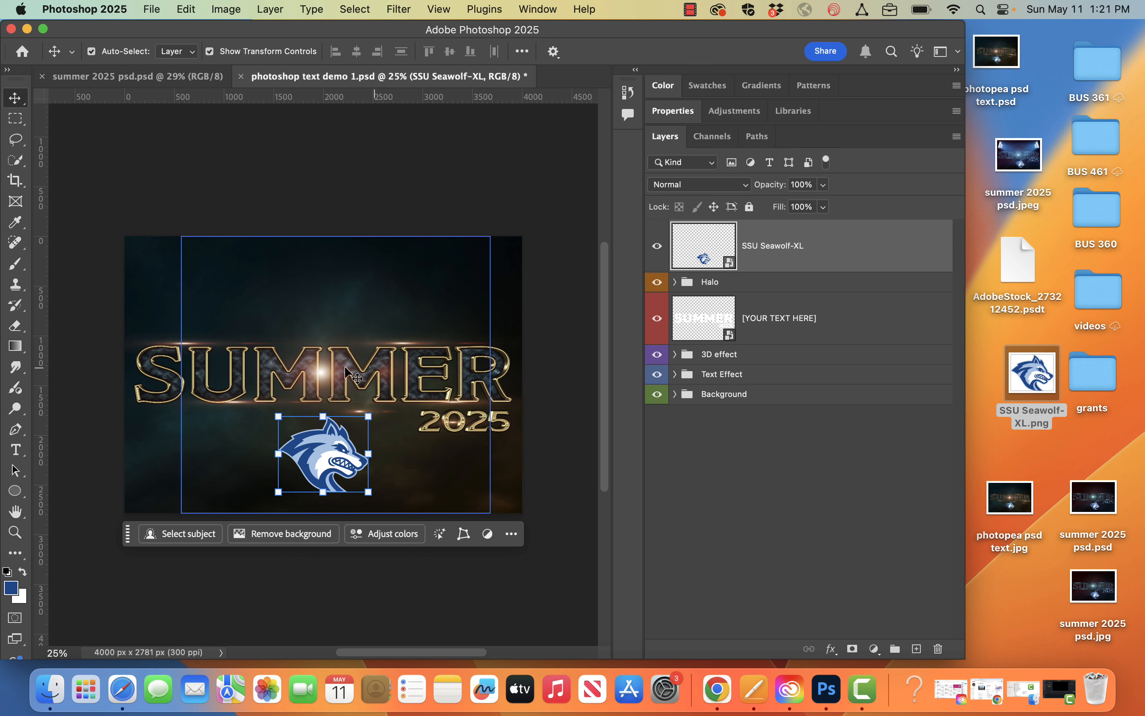
Step: Examine what the template's layers and groups contain, switching the Halo group's visibility off and back on
click(736, 335)
click(672, 355)
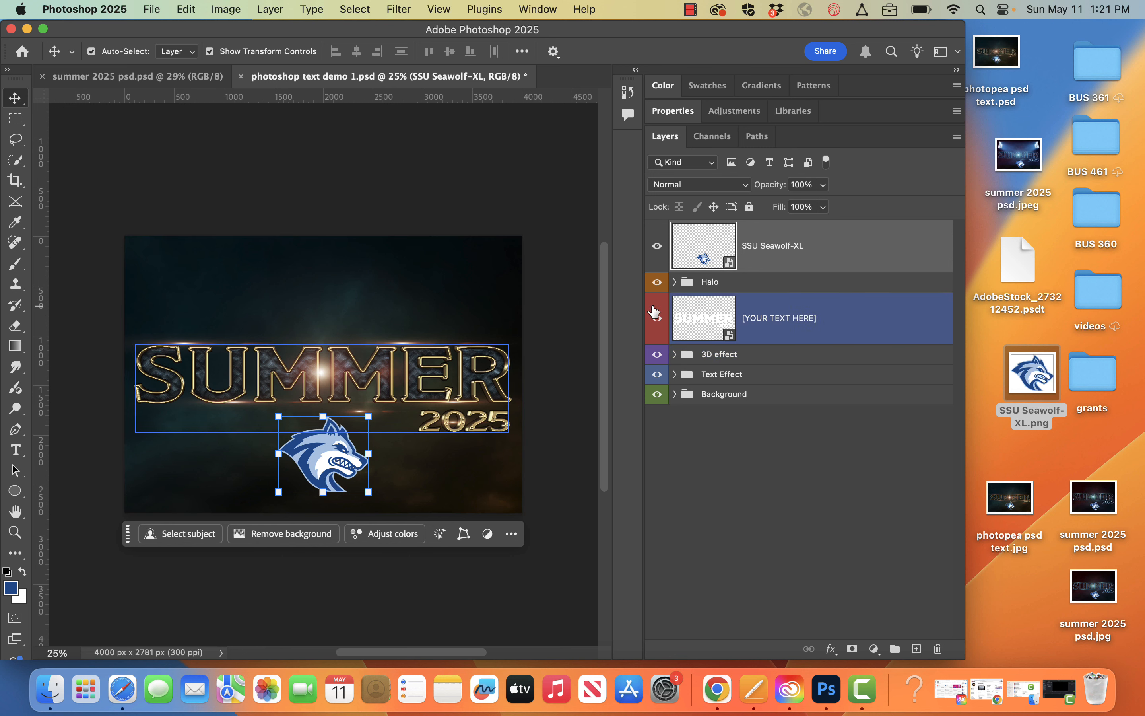
click(668, 376)
click(655, 363)
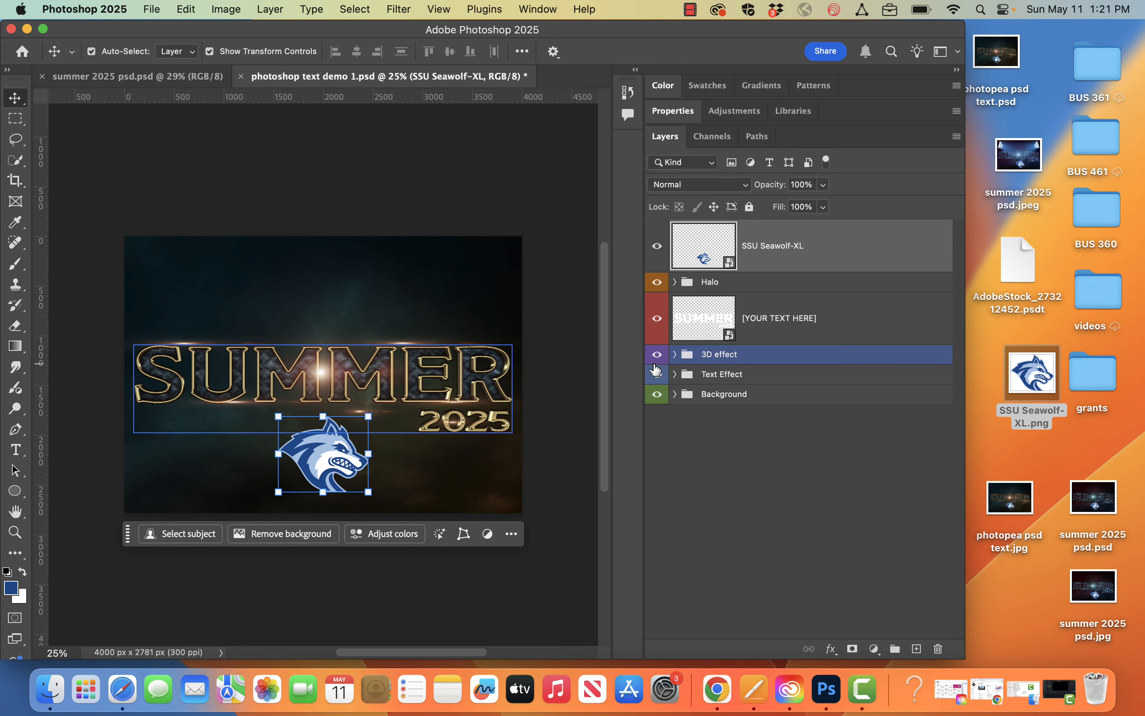
click(696, 313)
click(700, 287)
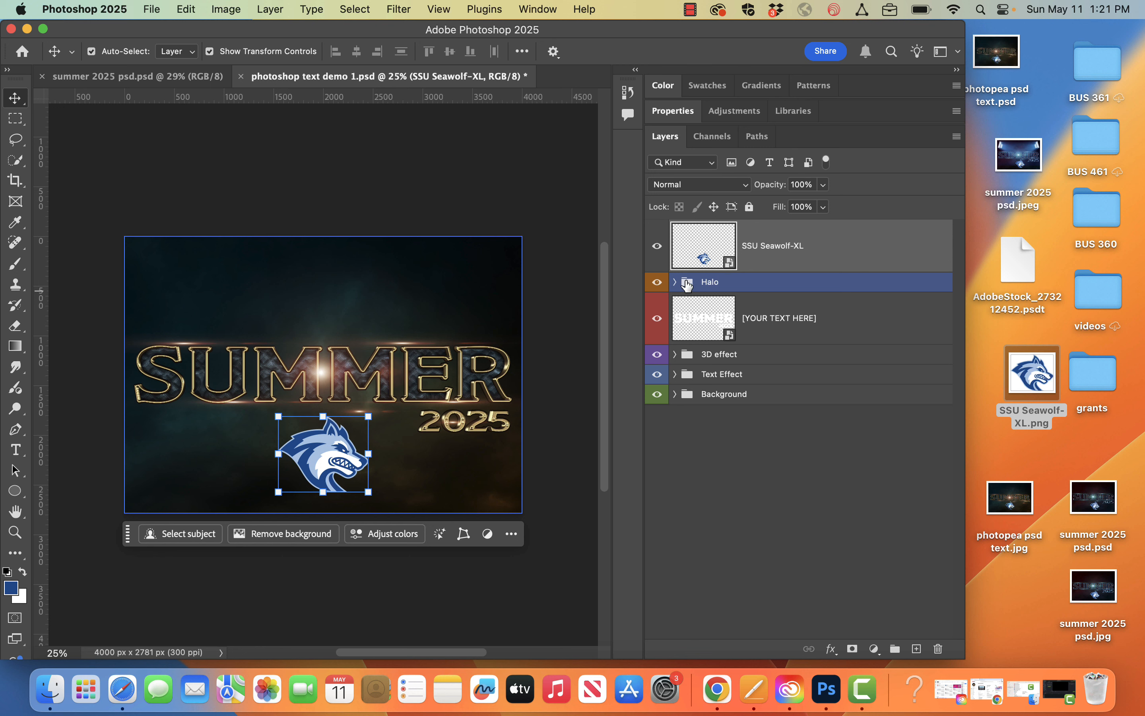
click(657, 282)
click(657, 282)
Step: Select all template layers from Halo down to Background and combine them into one group beneath the logo layer
click(747, 286)
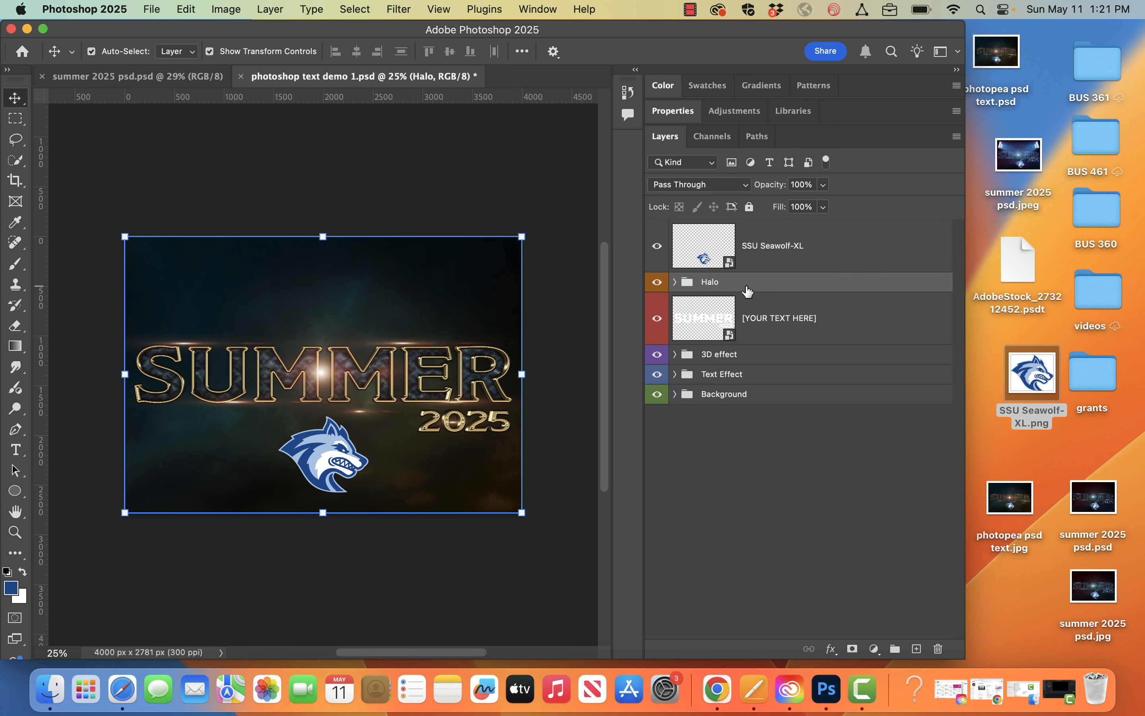
drag(747, 290, 748, 408)
double_click(748, 408)
key(Escape)
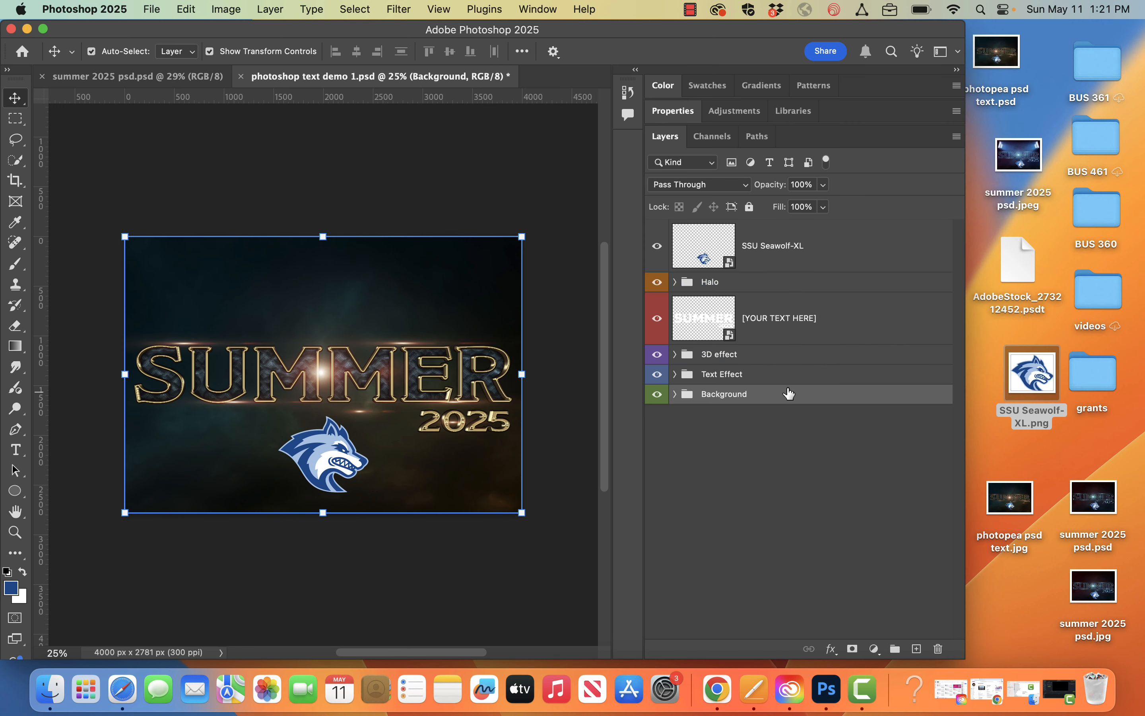
click(732, 287)
shift+click(729, 402)
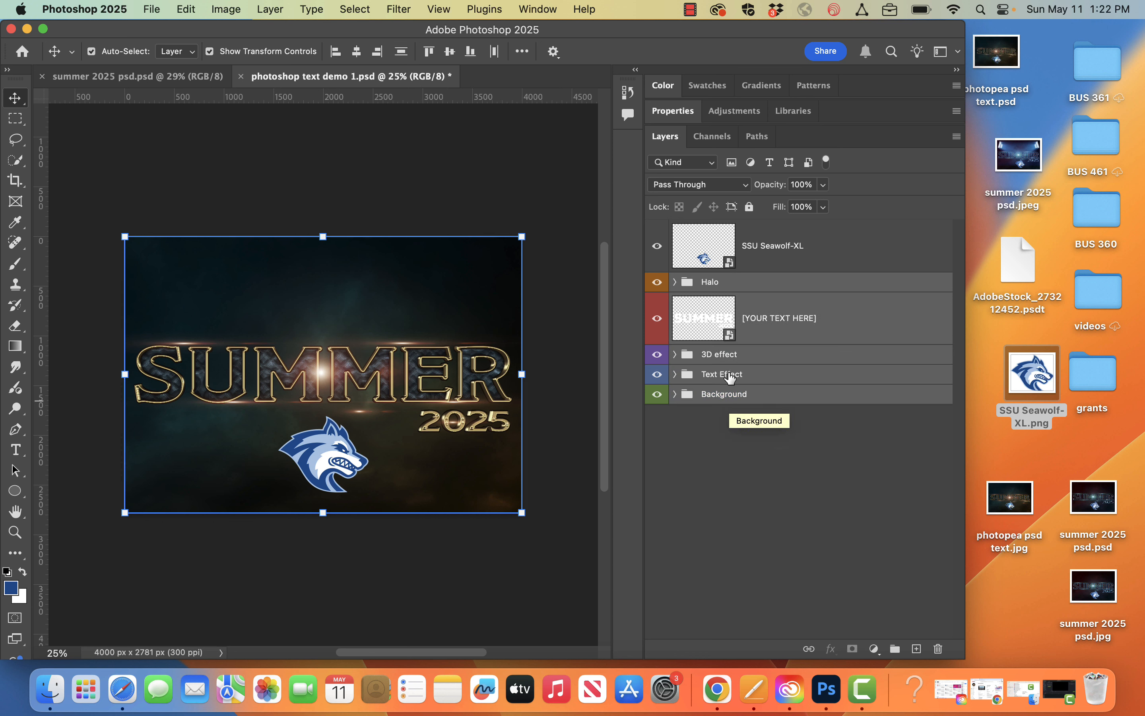
click(727, 268)
click(466, 160)
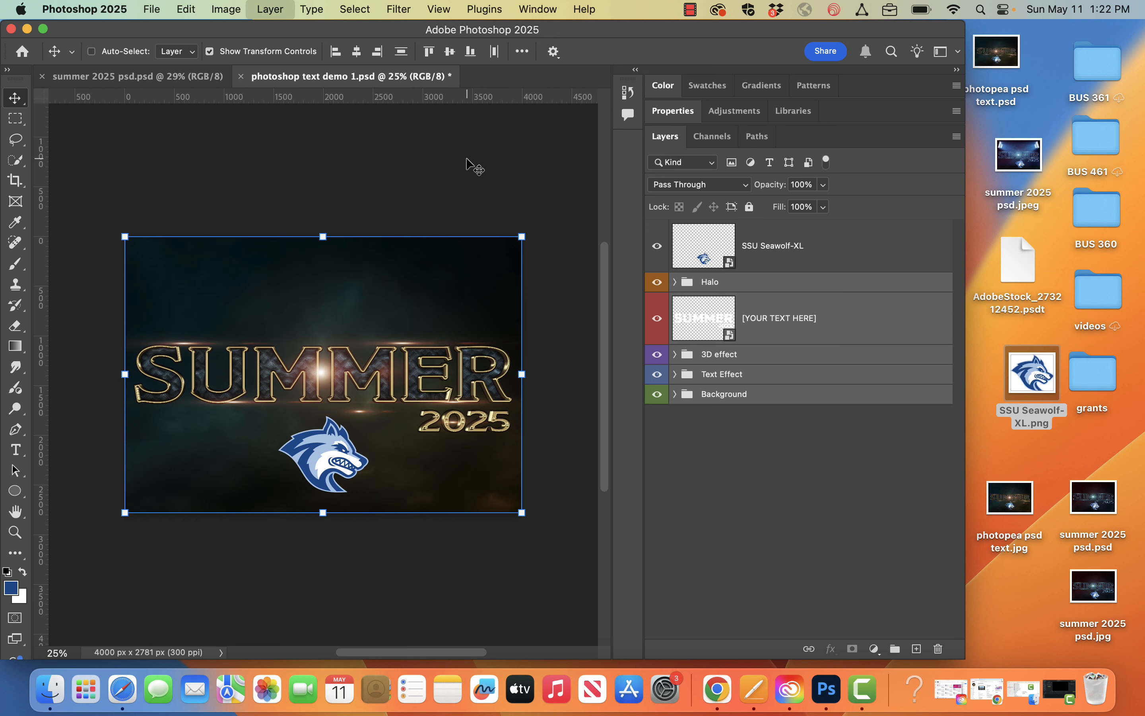
key(super+g)
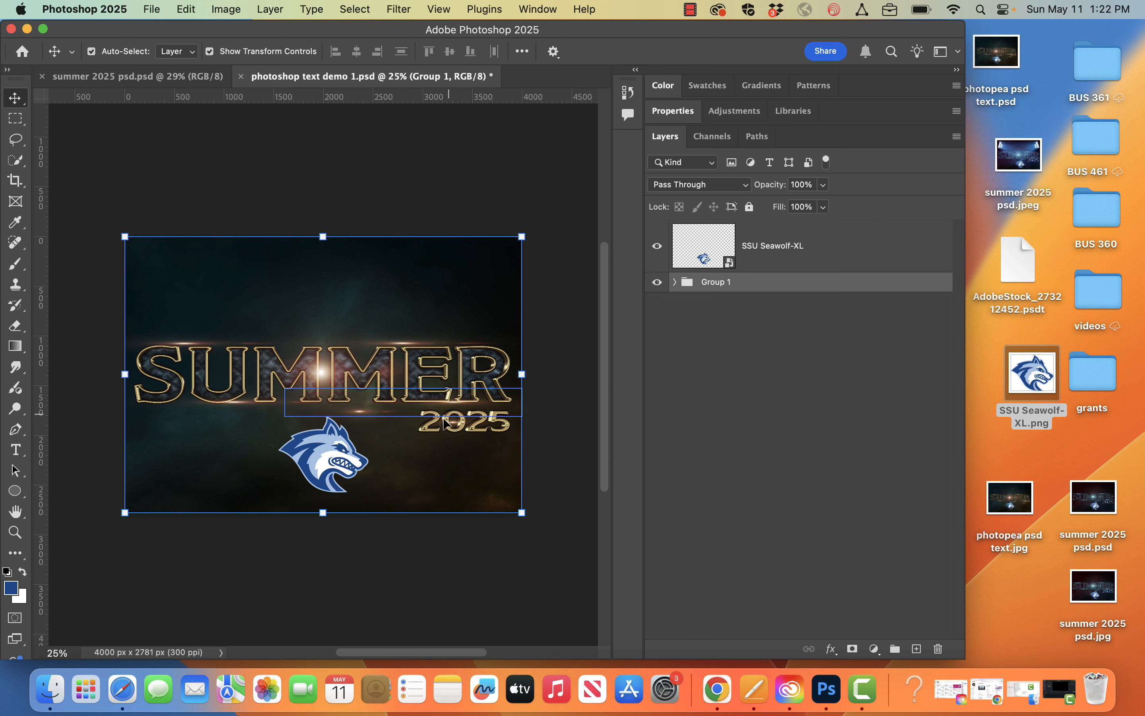
click(308, 449)
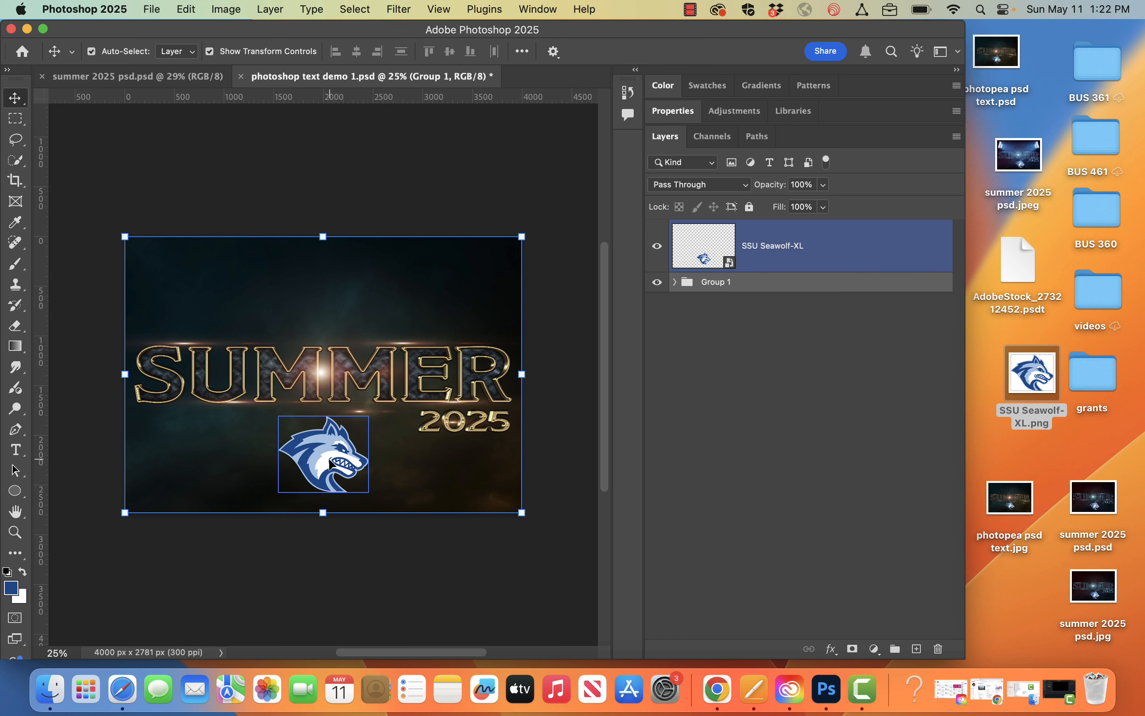
click(220, 189)
drag(198, 35, 218, 93)
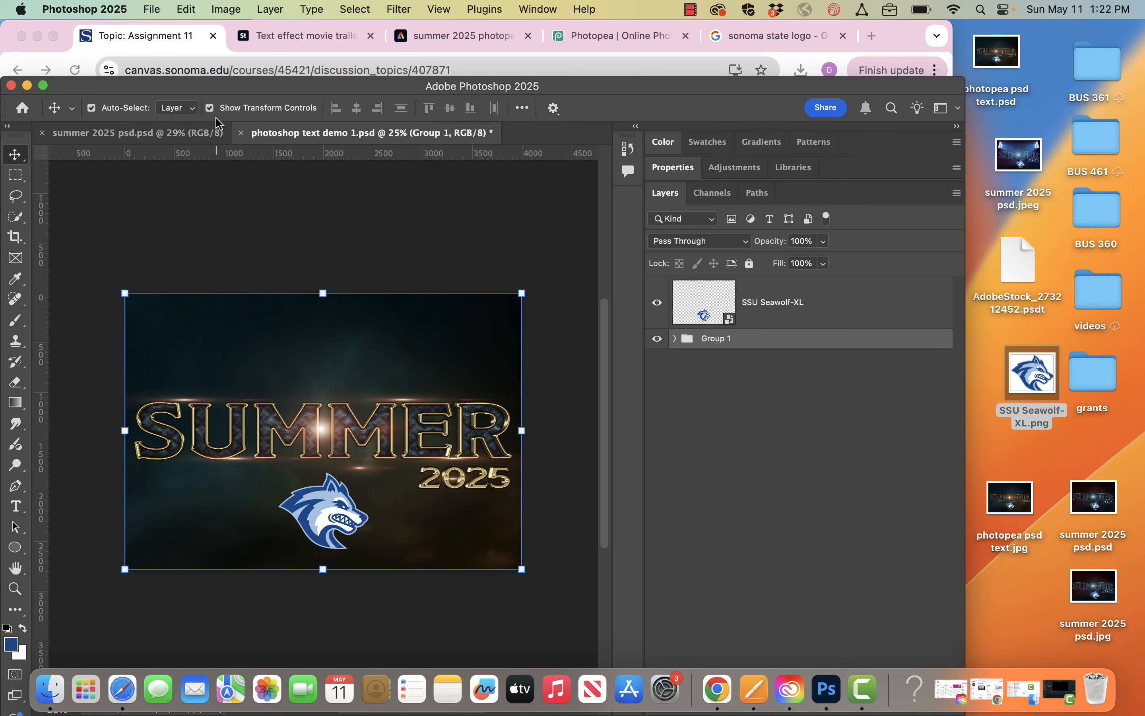
click(782, 35)
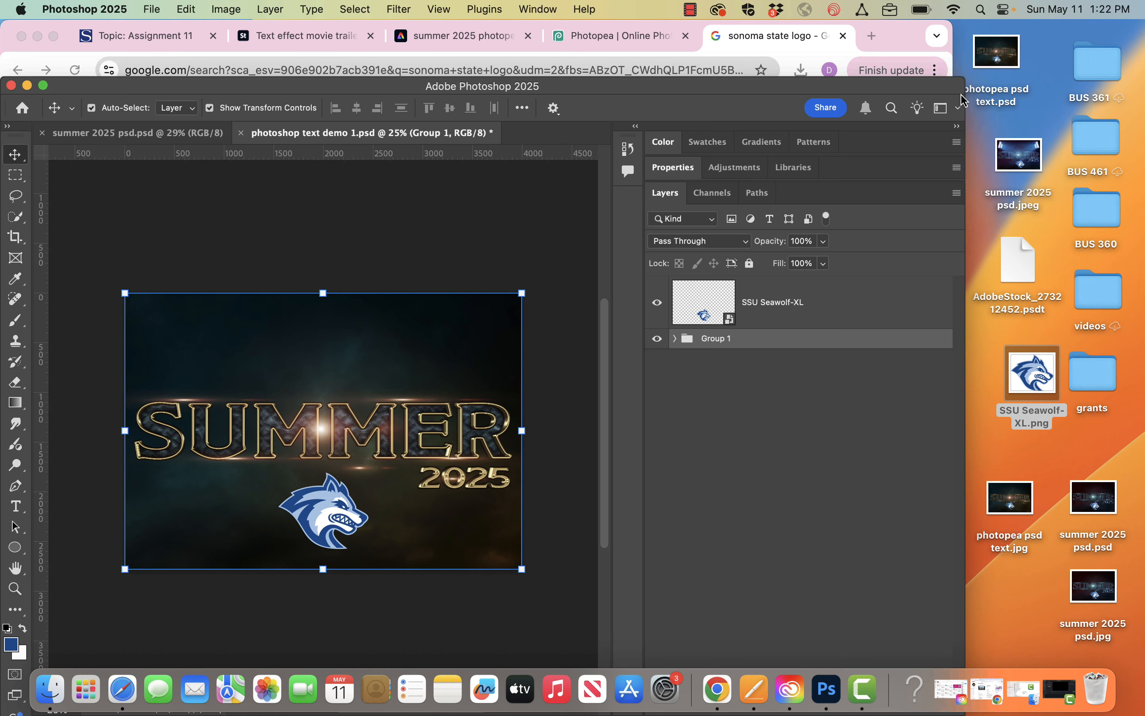
click(963, 100)
drag(824, 90, 829, 34)
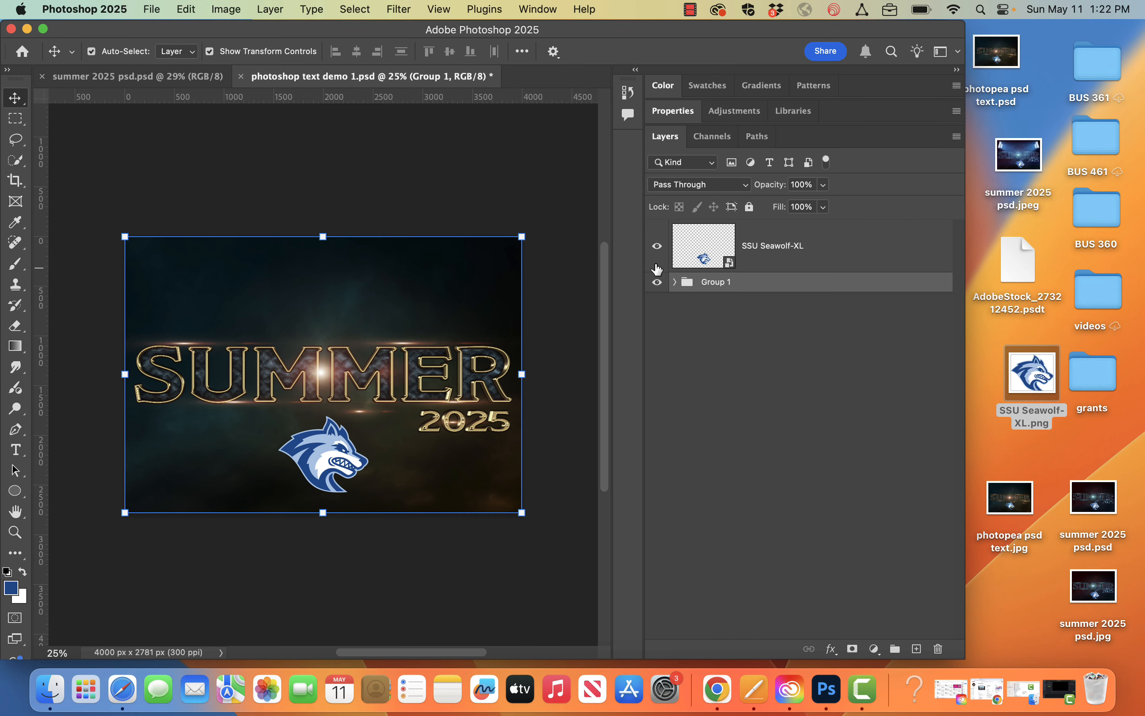
Step: Add a Hue/Saturation adjustment layer above Group 1 and beneath the logo, with hue set to +170
click(752, 248)
click(731, 116)
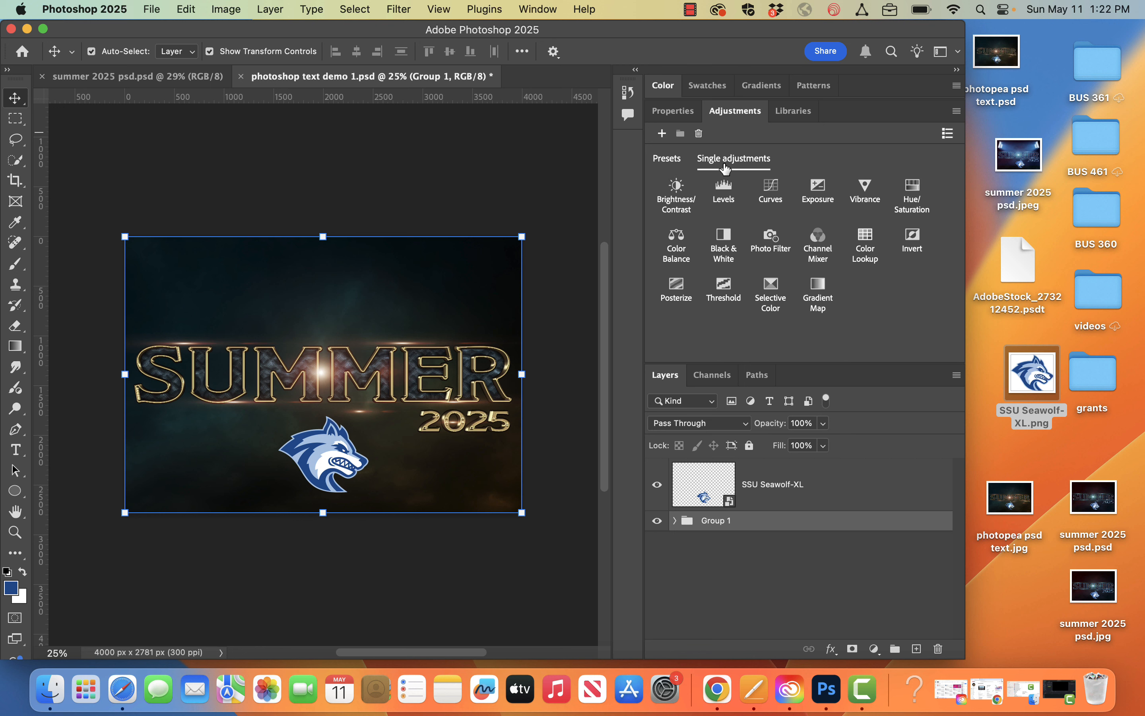
click(909, 194)
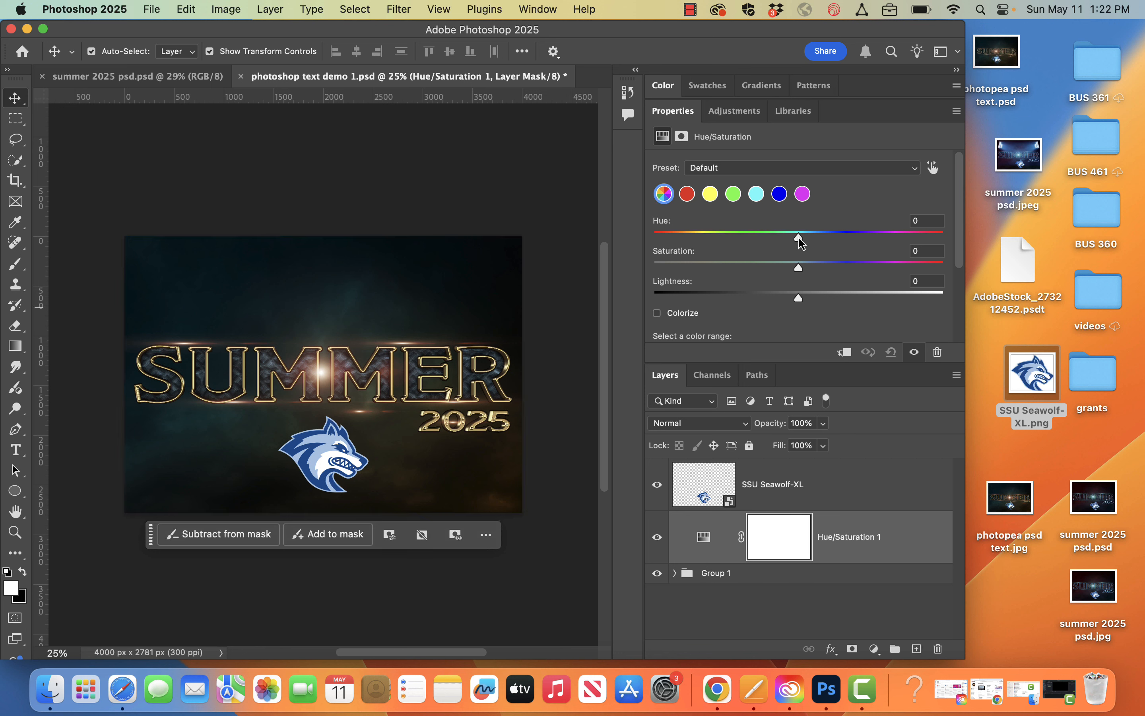
drag(799, 237, 939, 248)
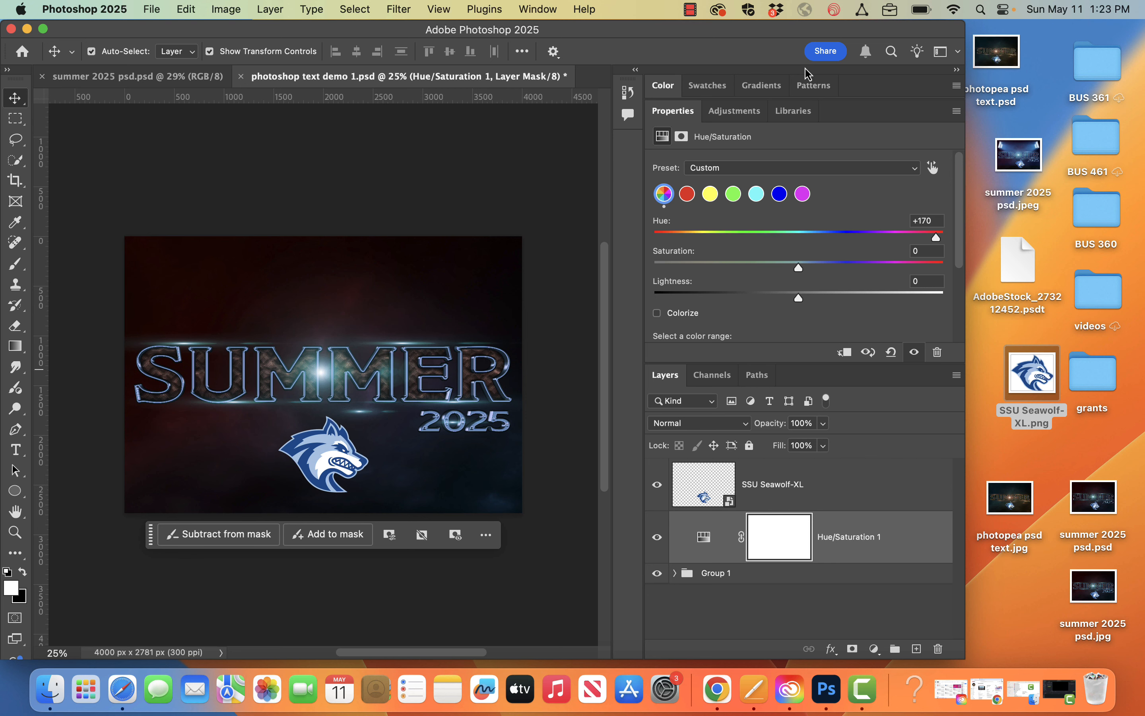
Step: Sample the light blue of the Seawolf logo and check its hue value in the foreground colour picker
click(705, 497)
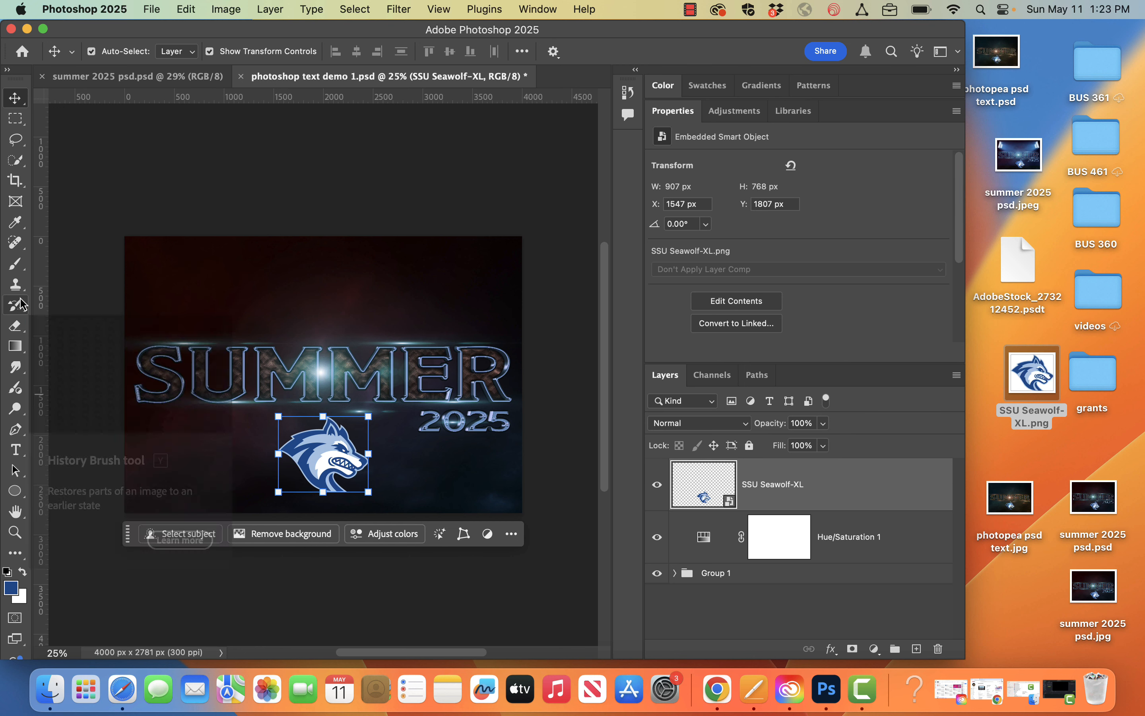
click(16, 221)
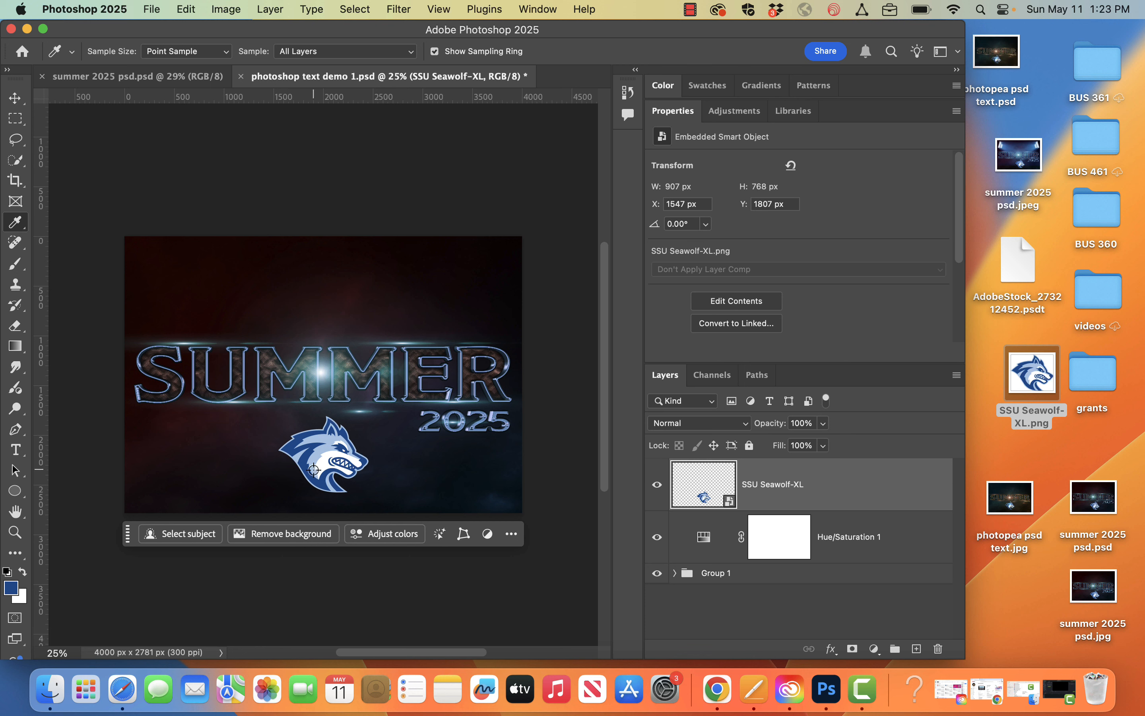
click(327, 440)
click(10, 588)
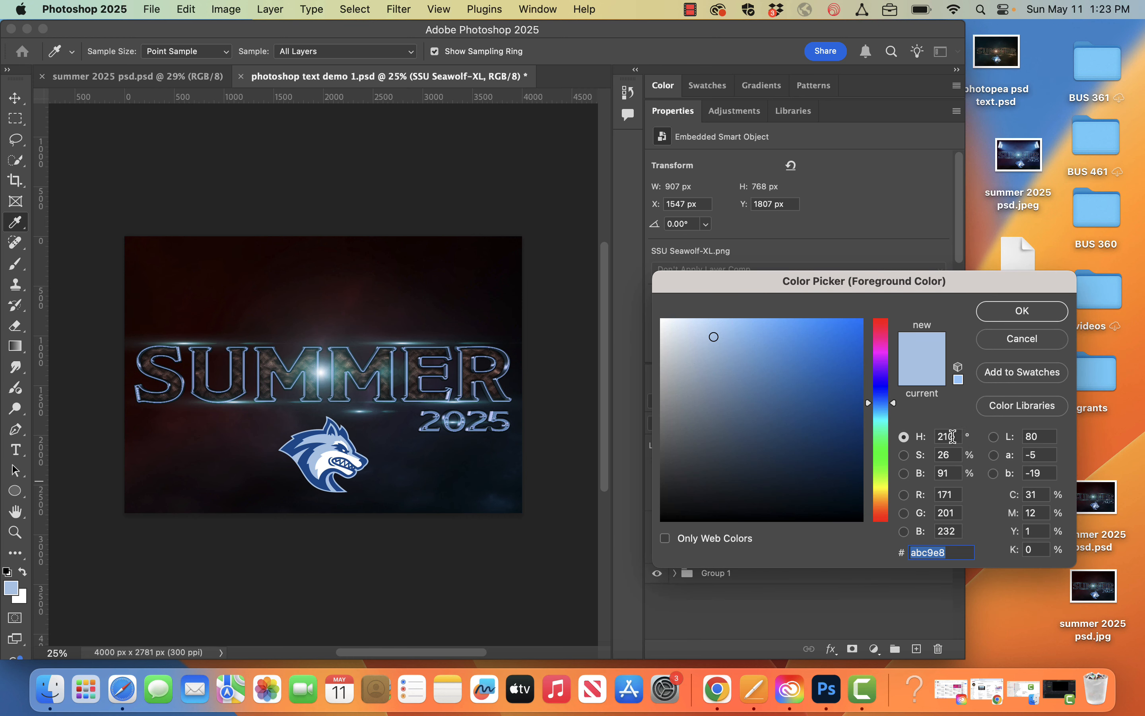
click(1041, 346)
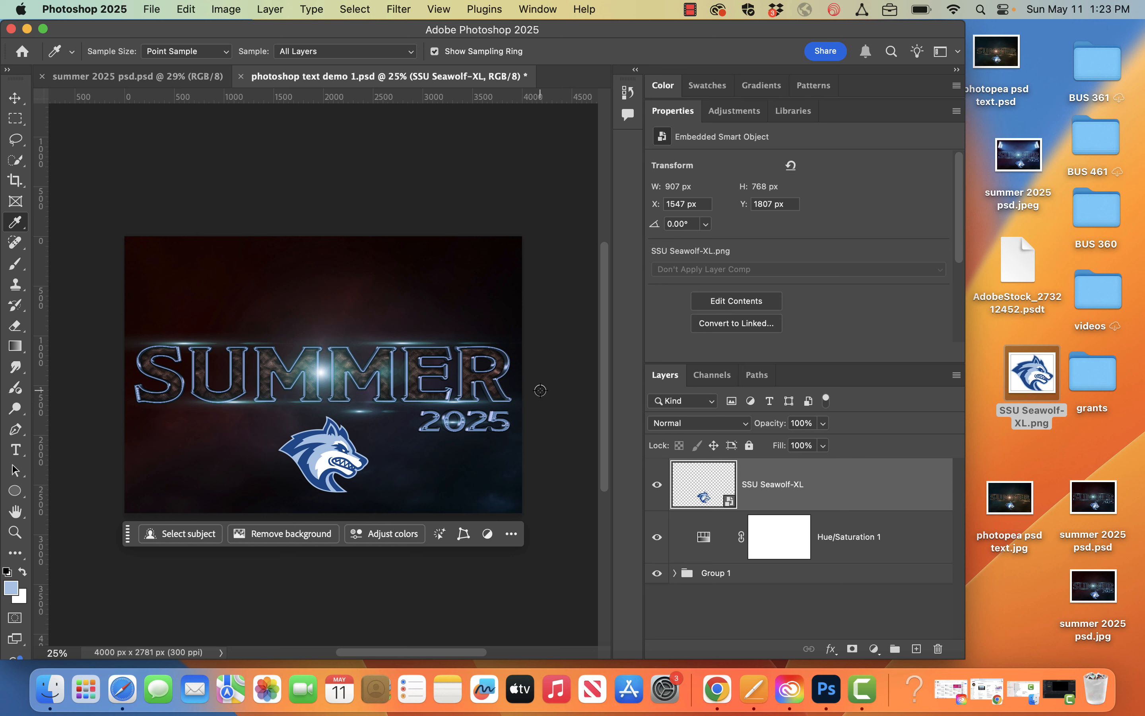
Step: Sample the blue of the 2025 lettering and check its hue value in the foreground colour picker
super+click(485, 417)
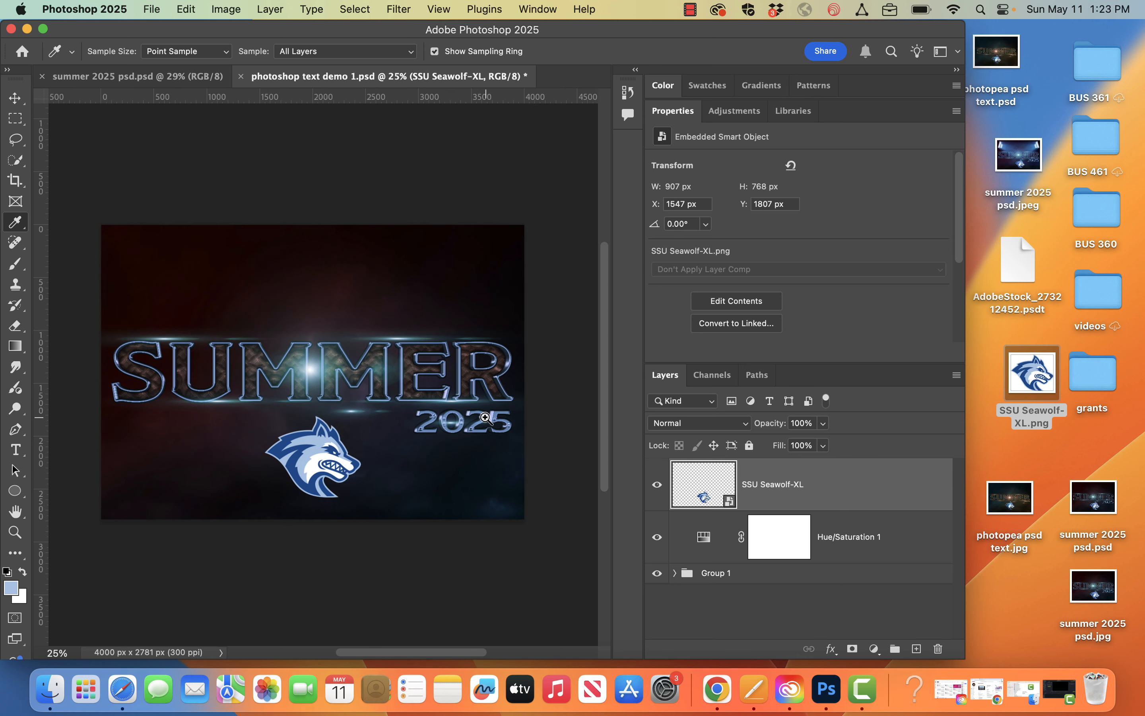
super+click(485, 417)
super+click(485, 418)
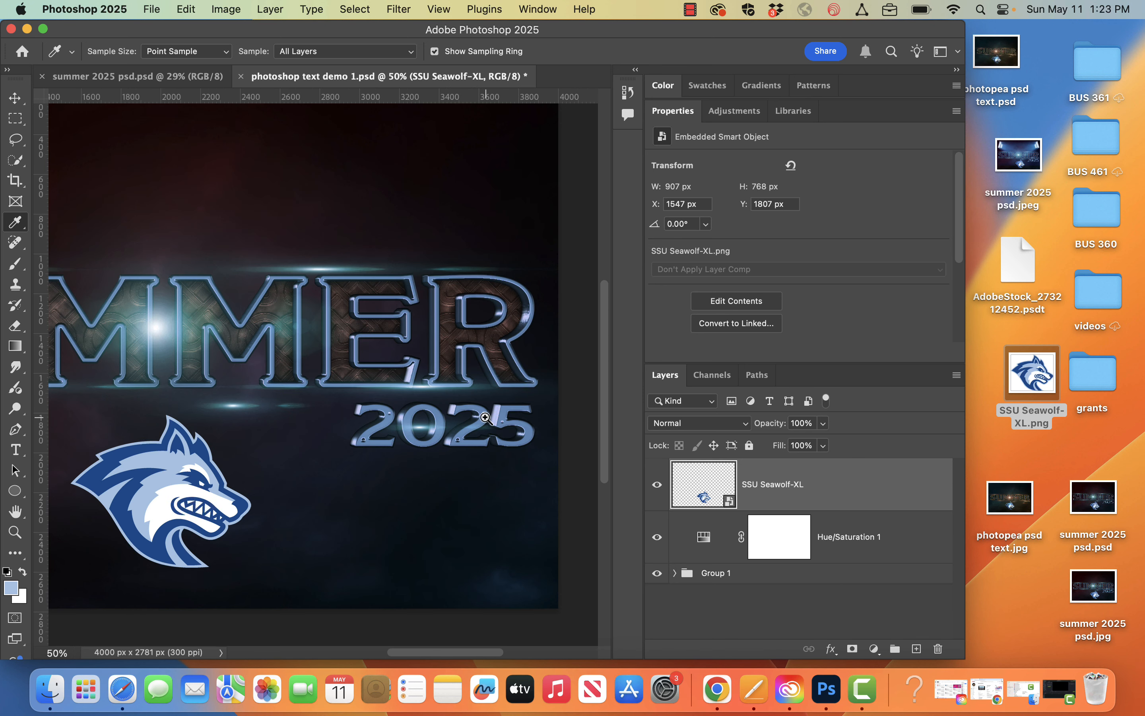
super+click(486, 417)
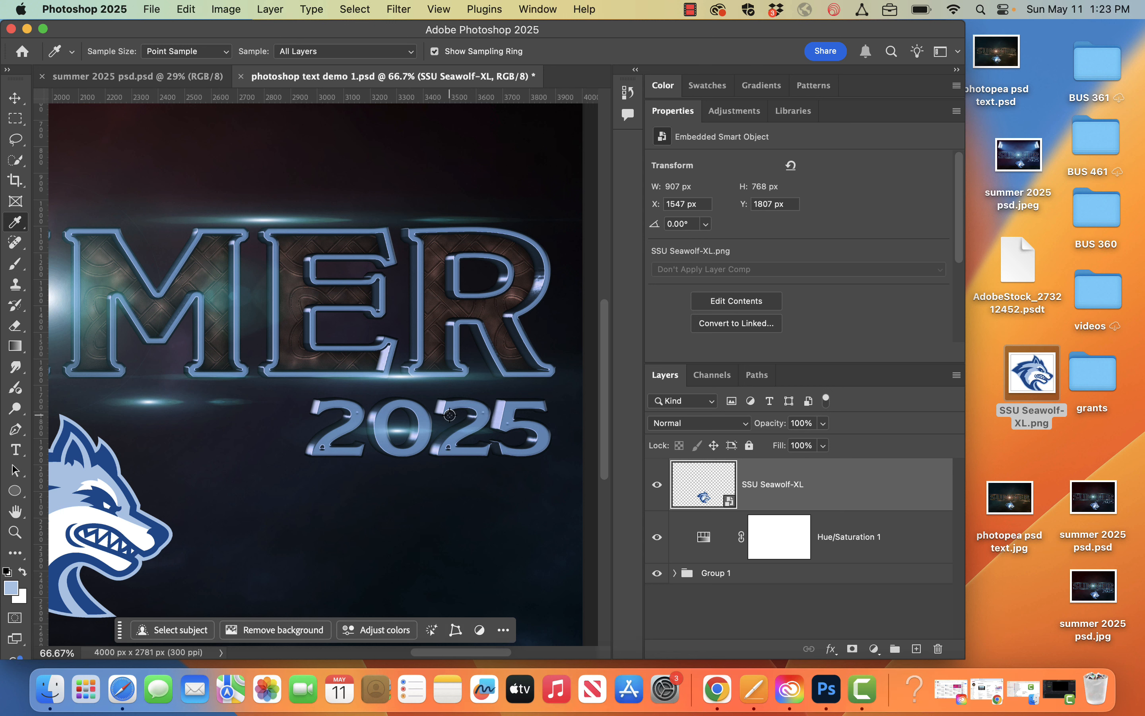
click(750, 535)
click(728, 572)
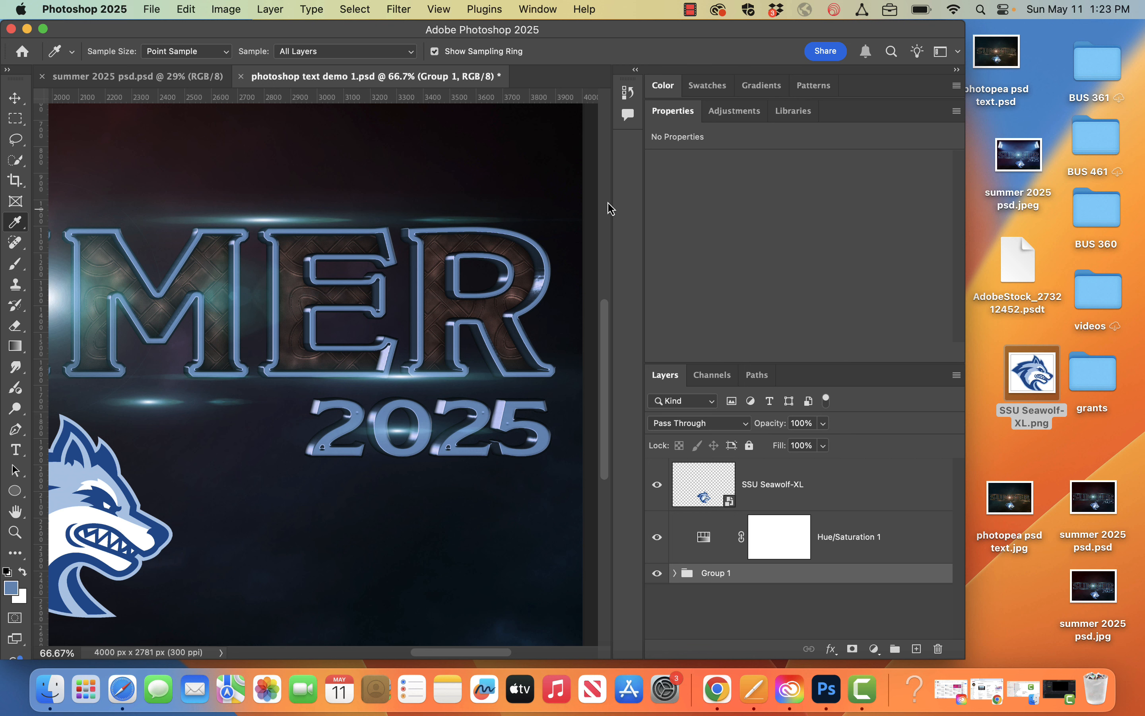
click(11, 592)
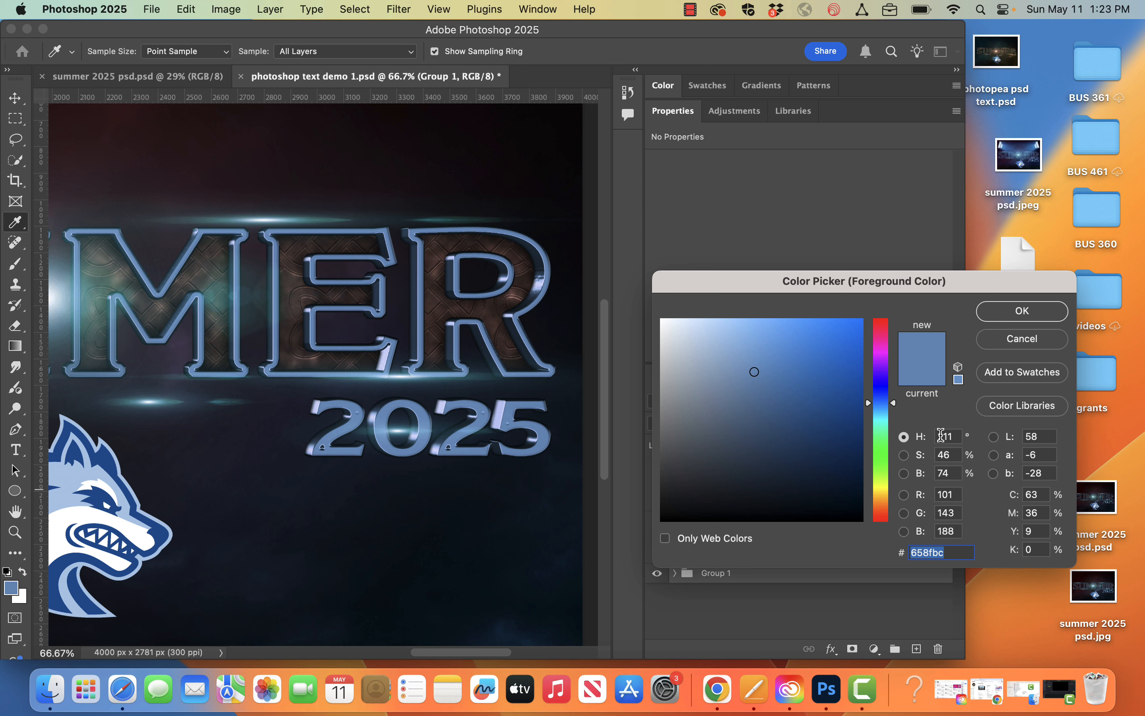
click(1034, 348)
Step: Set the Hue/Saturation layer's hue to +169, then fit the design in view and deselect all layers
click(824, 537)
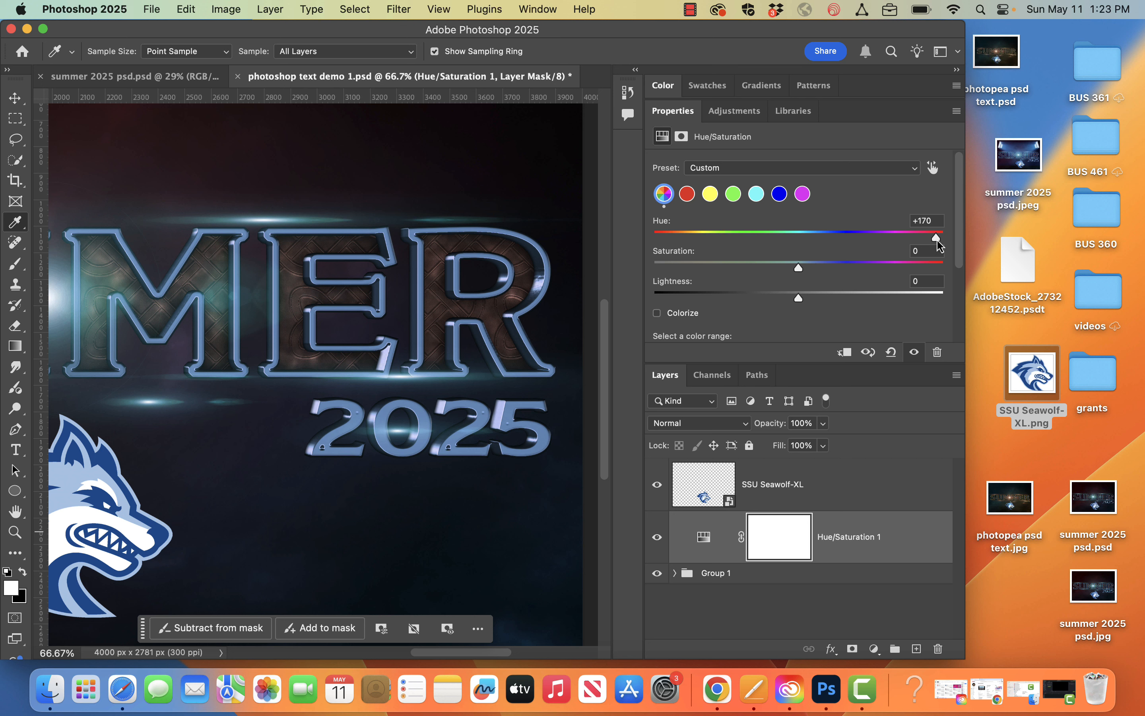
drag(938, 244, 937, 244)
key(super+0)
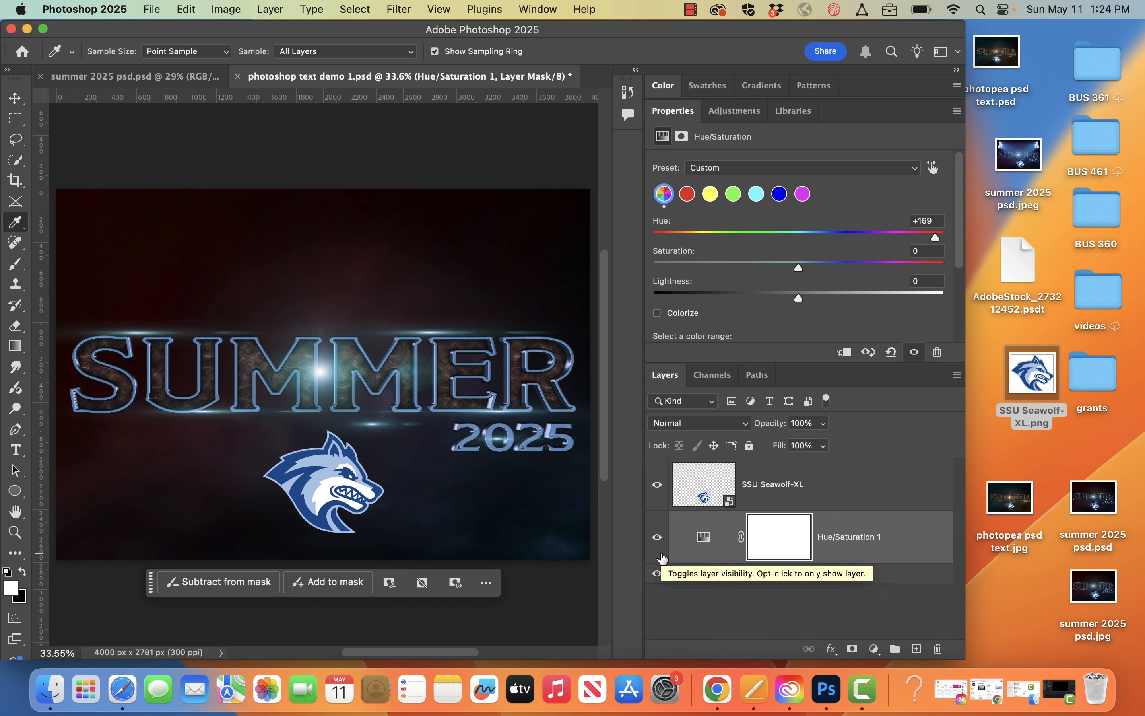
key(v)
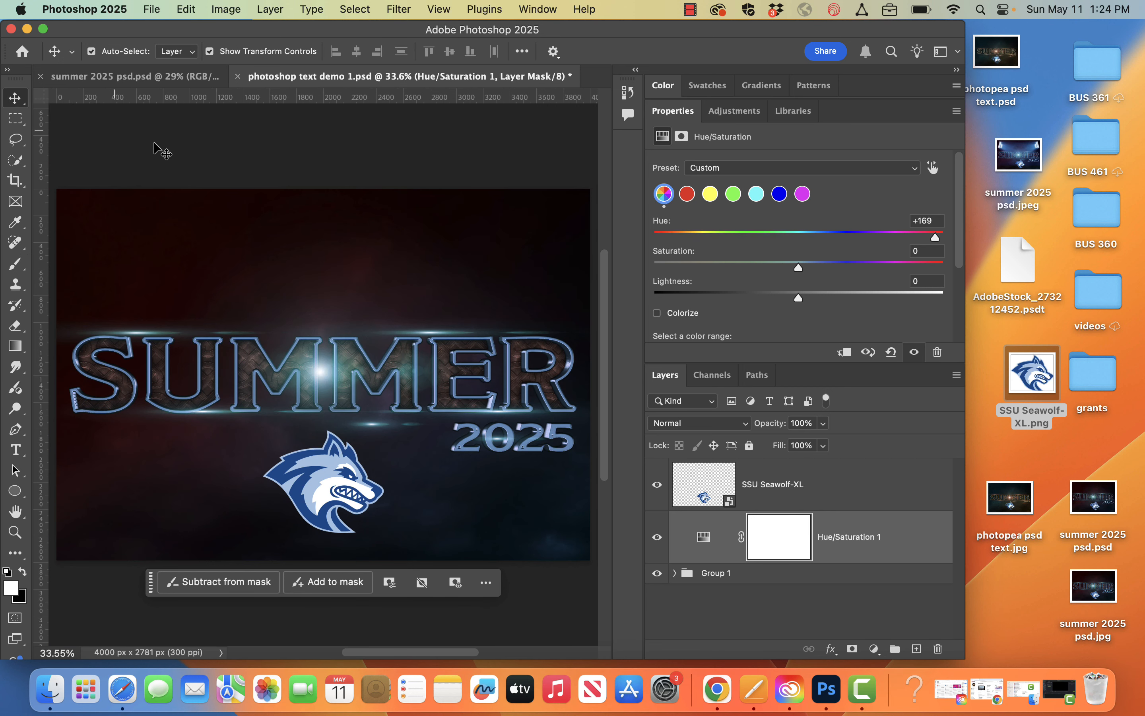
click(173, 156)
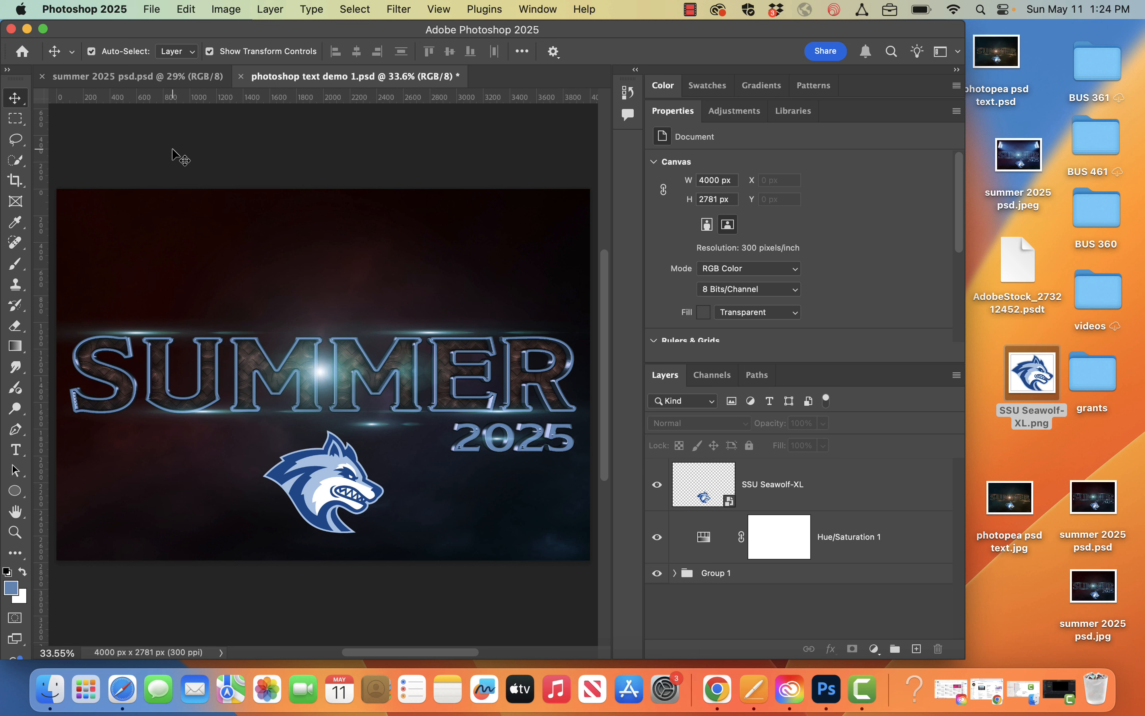
key(super)
Step: Export the design as a JPG 1000 px wide to the desktop, named photoshop text demo 1
click(159, 10)
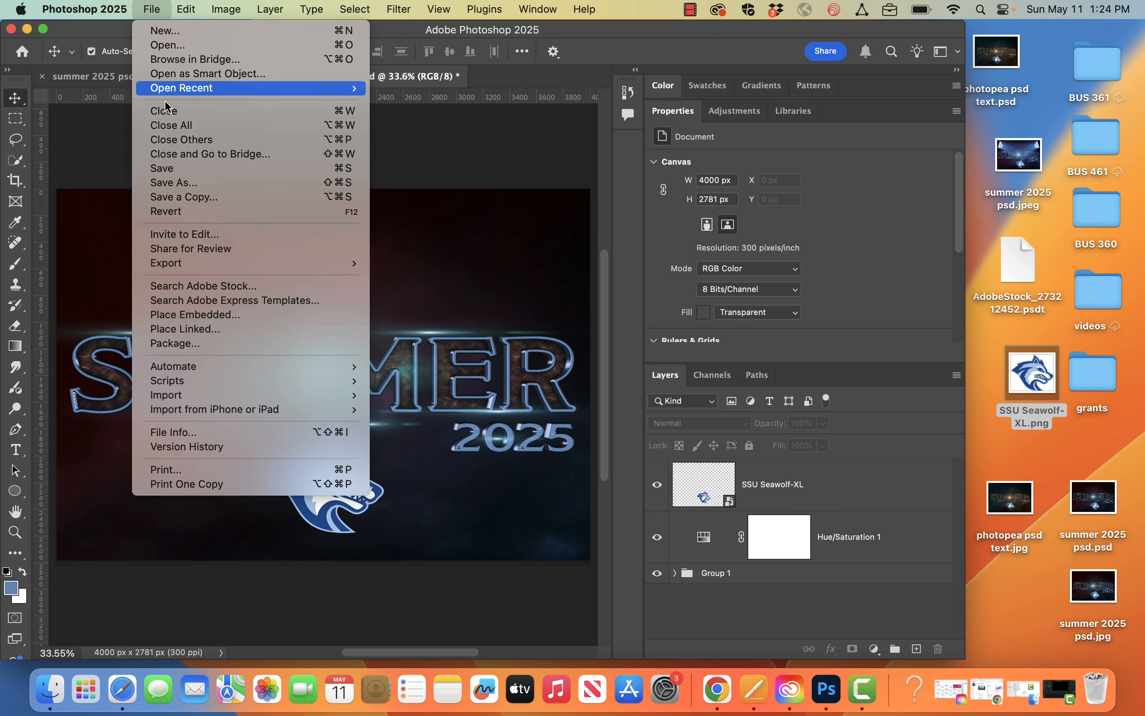
mouse_move(210, 262)
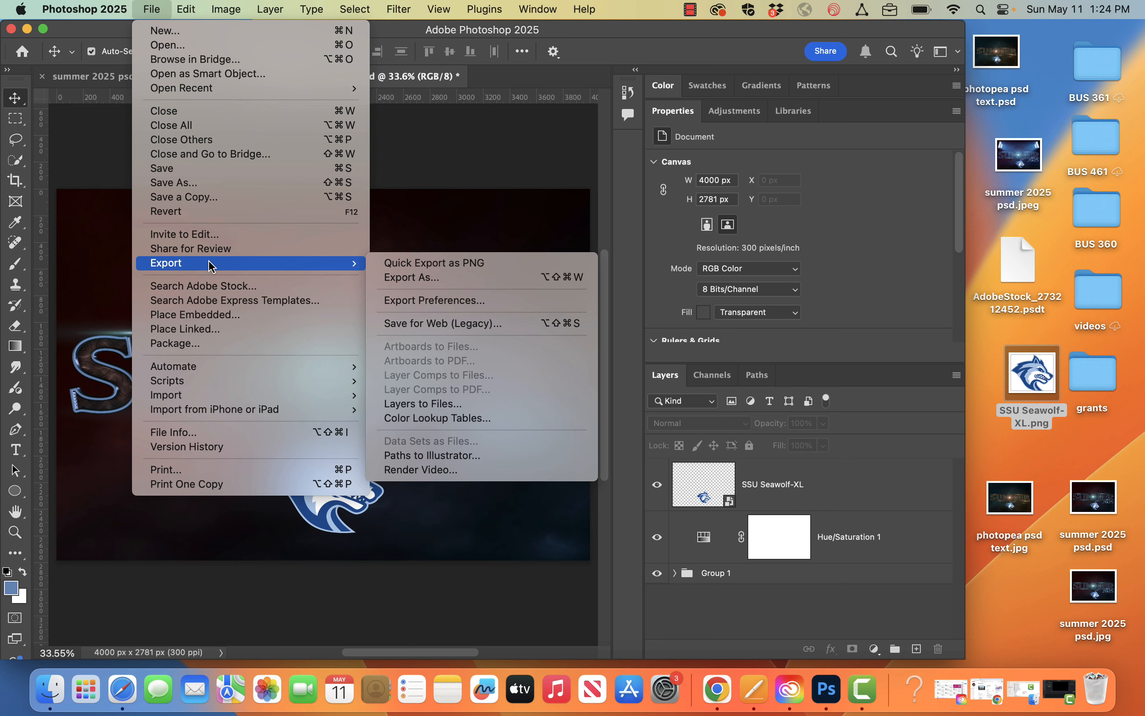
click(421, 277)
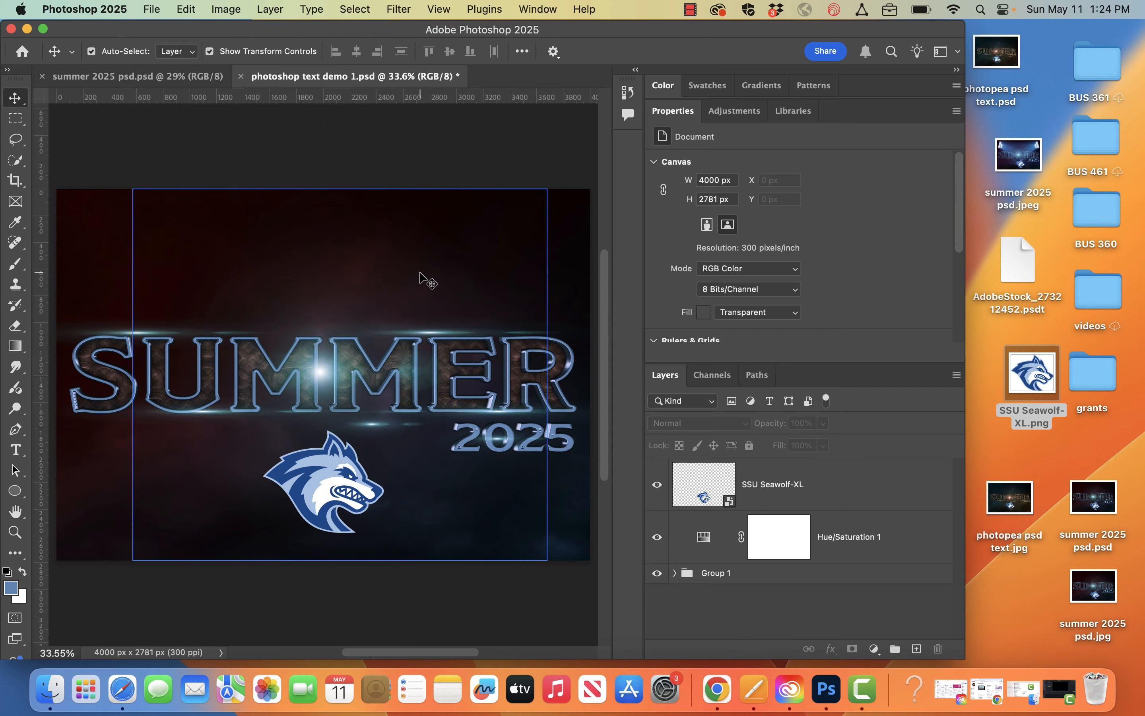
click(894, 235)
text(1000)
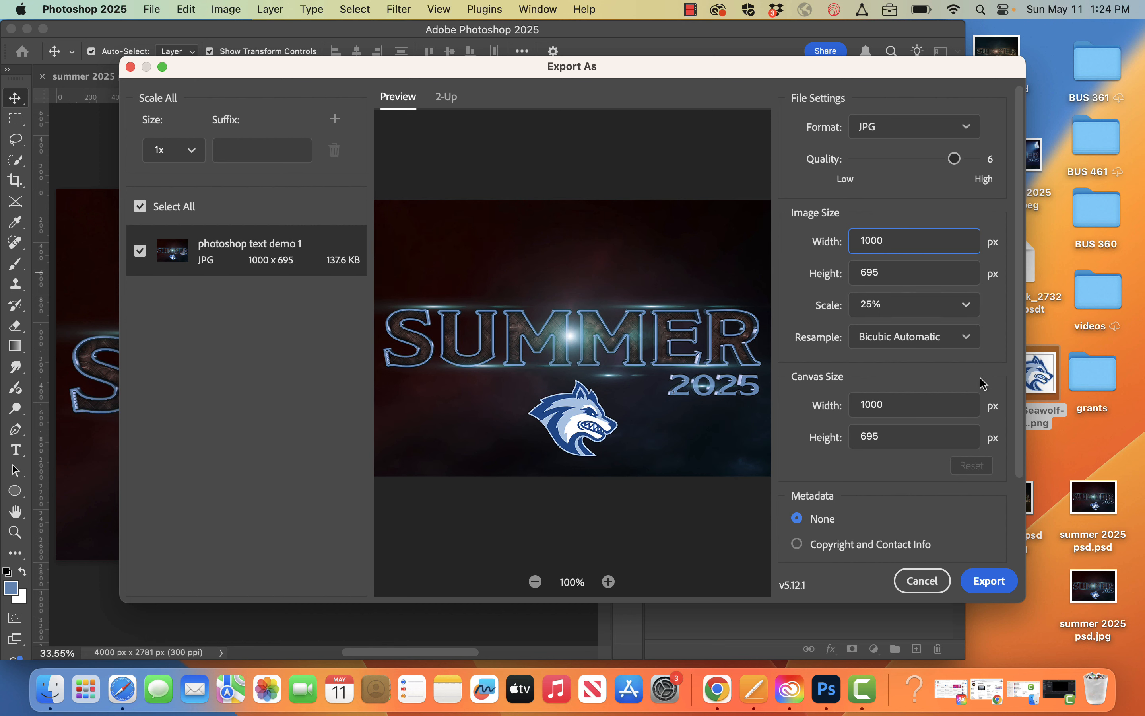
click(1003, 587)
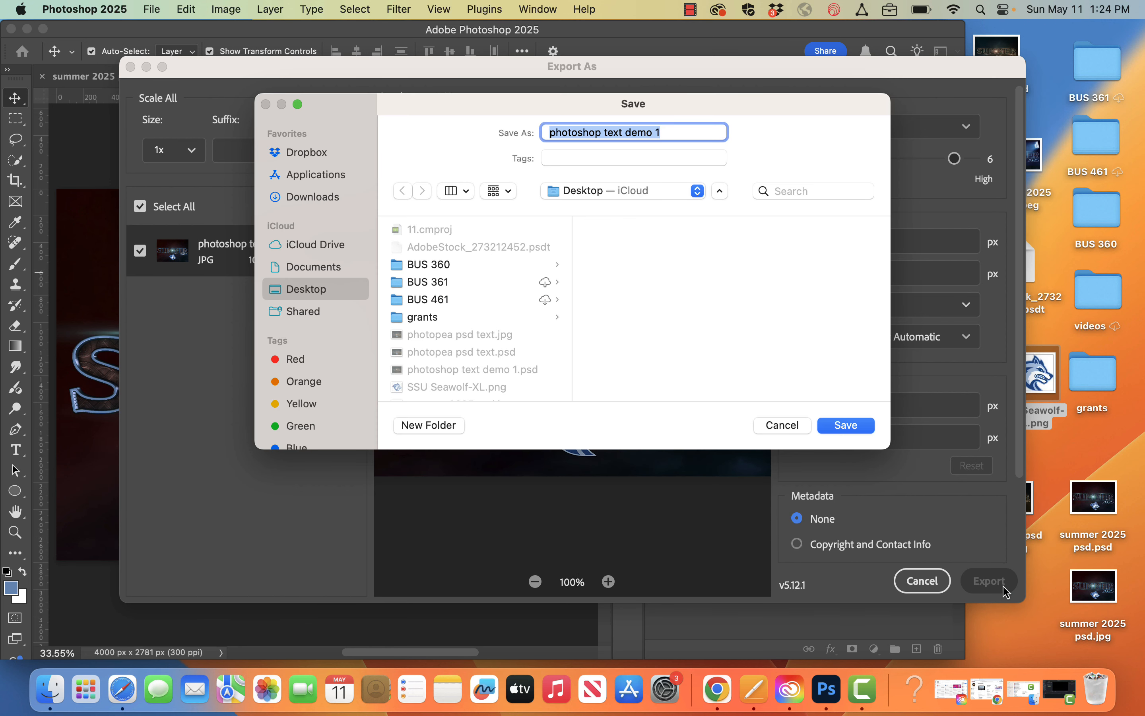
click(844, 425)
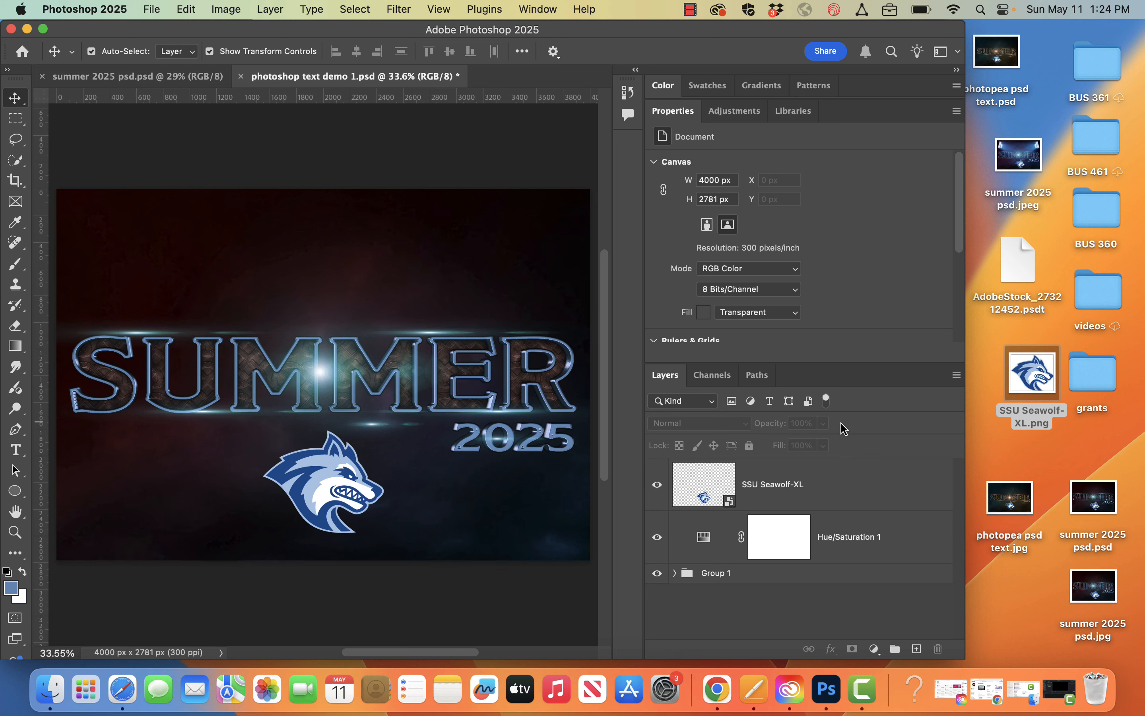
Step: Narrow the Photoshop and browser windows to uncover the files on the desktop
drag(964, 411, 876, 422)
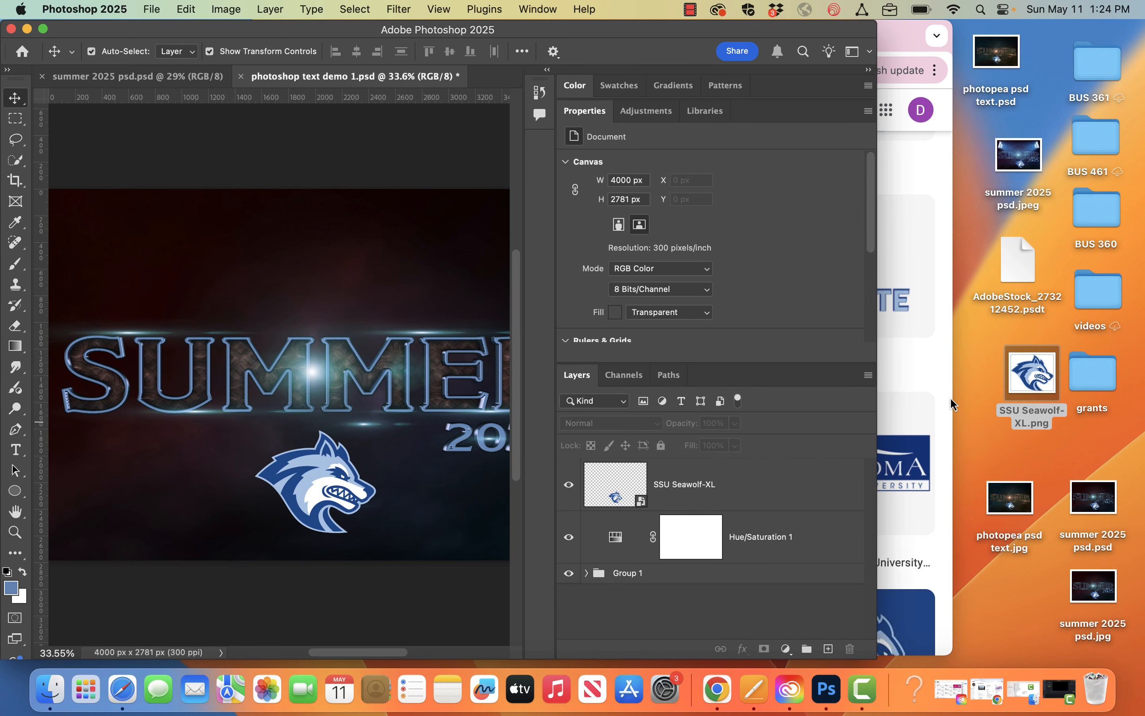
drag(954, 400, 851, 400)
click(902, 392)
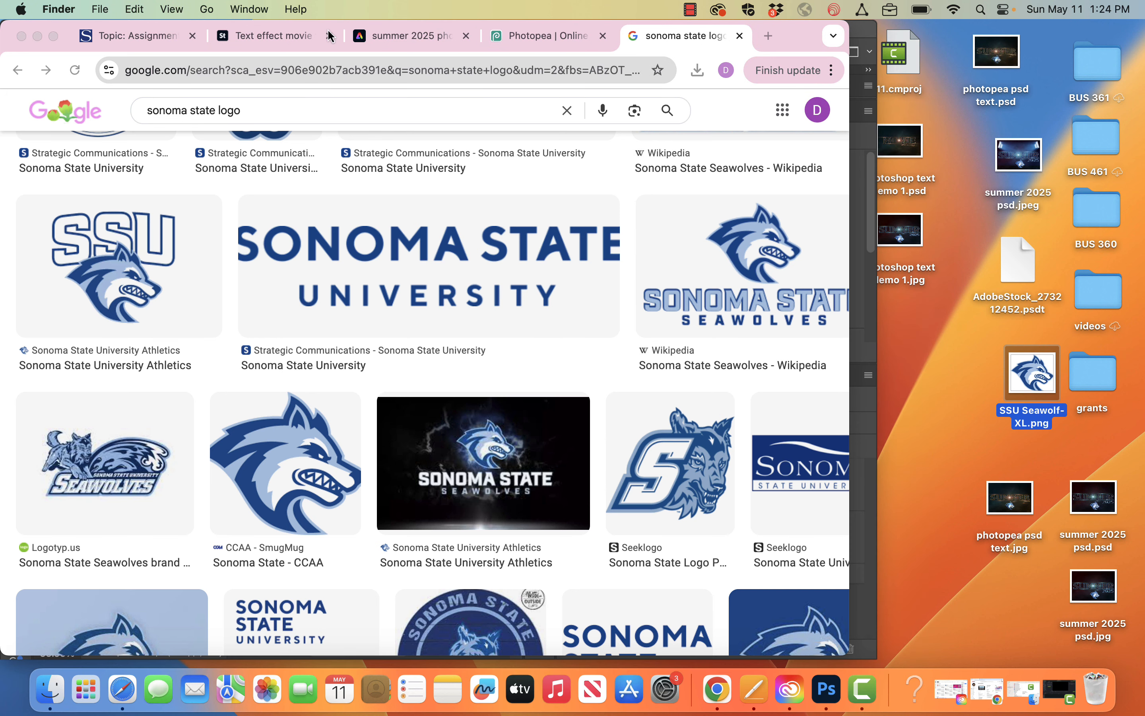
Step: Switch to Adobe Express and start a new image-editing project from the desktop file photoshop text demo 1.jpg
click(379, 37)
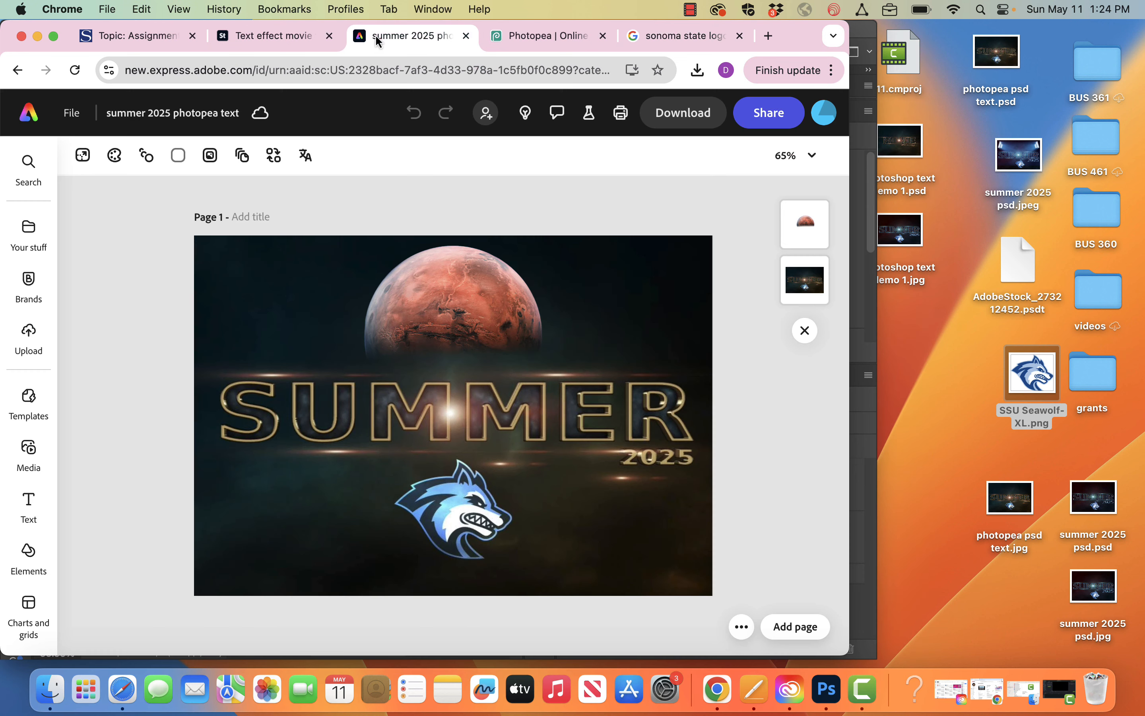
click(26, 117)
drag(897, 230, 200, 322)
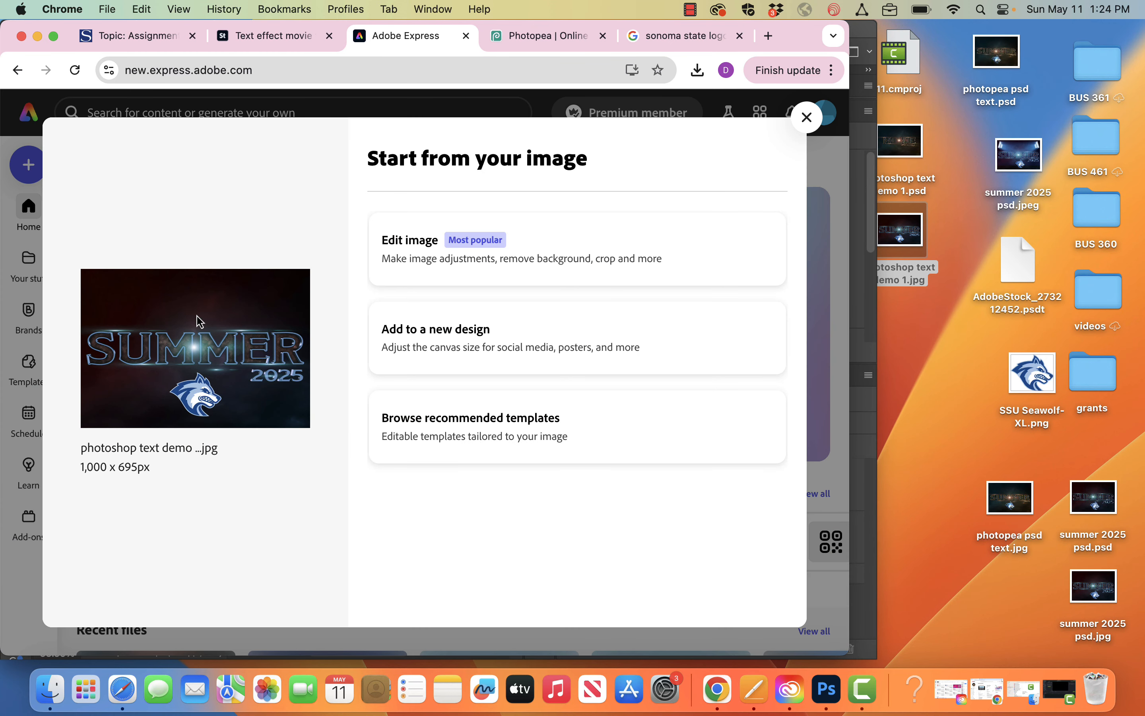
click(436, 262)
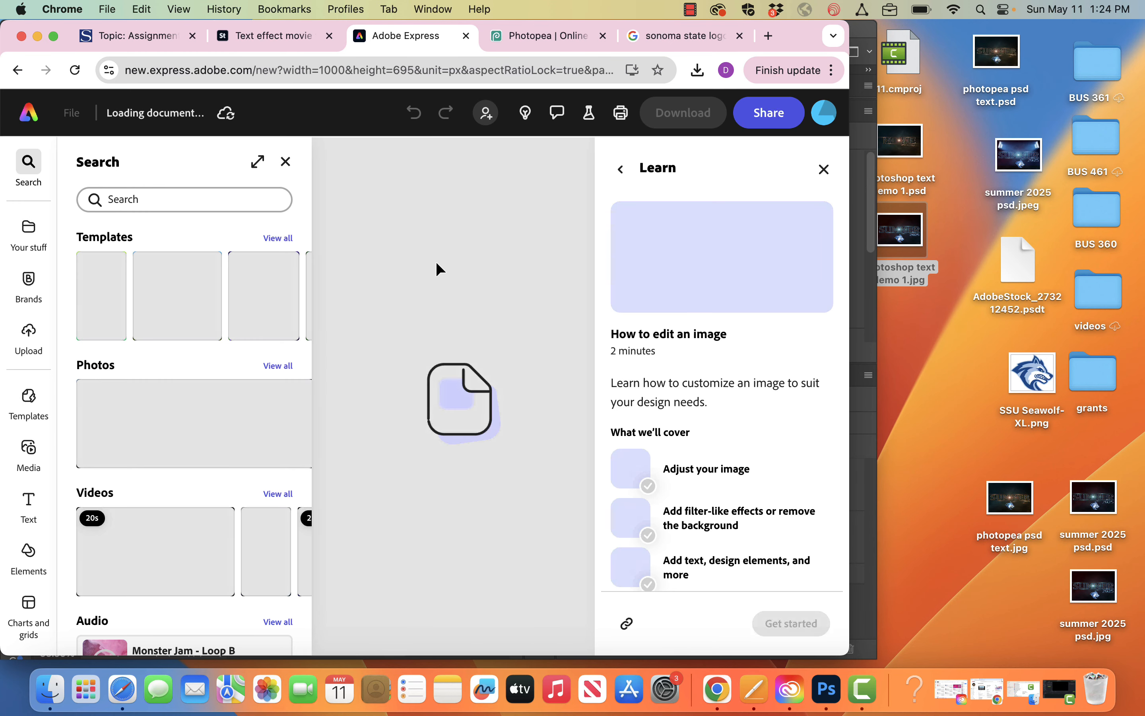
Step: Search the Adobe Express media library for LIGHTS
click(29, 450)
click(152, 316)
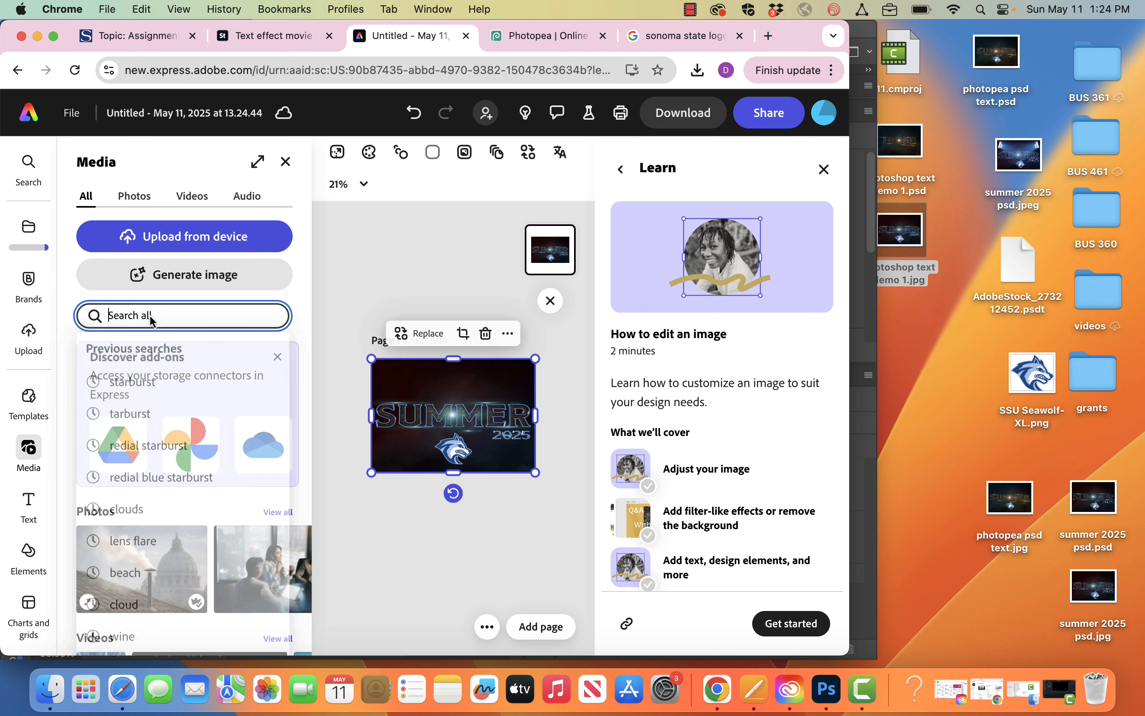
text(LIGHTS)
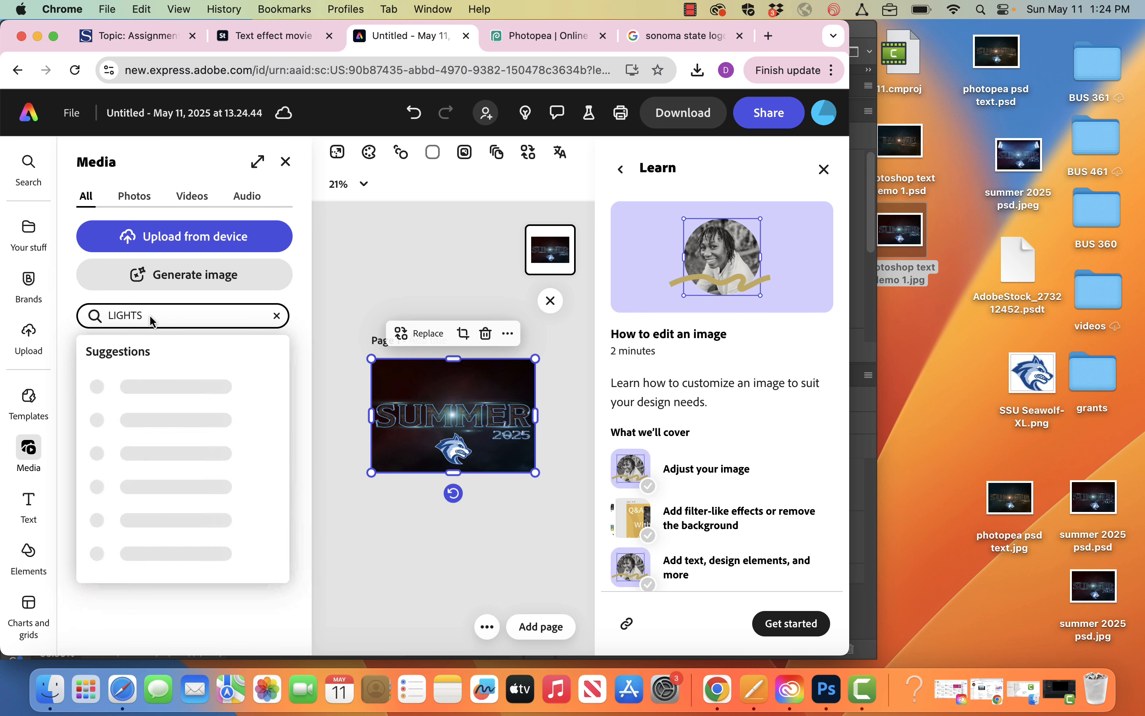
key(Return)
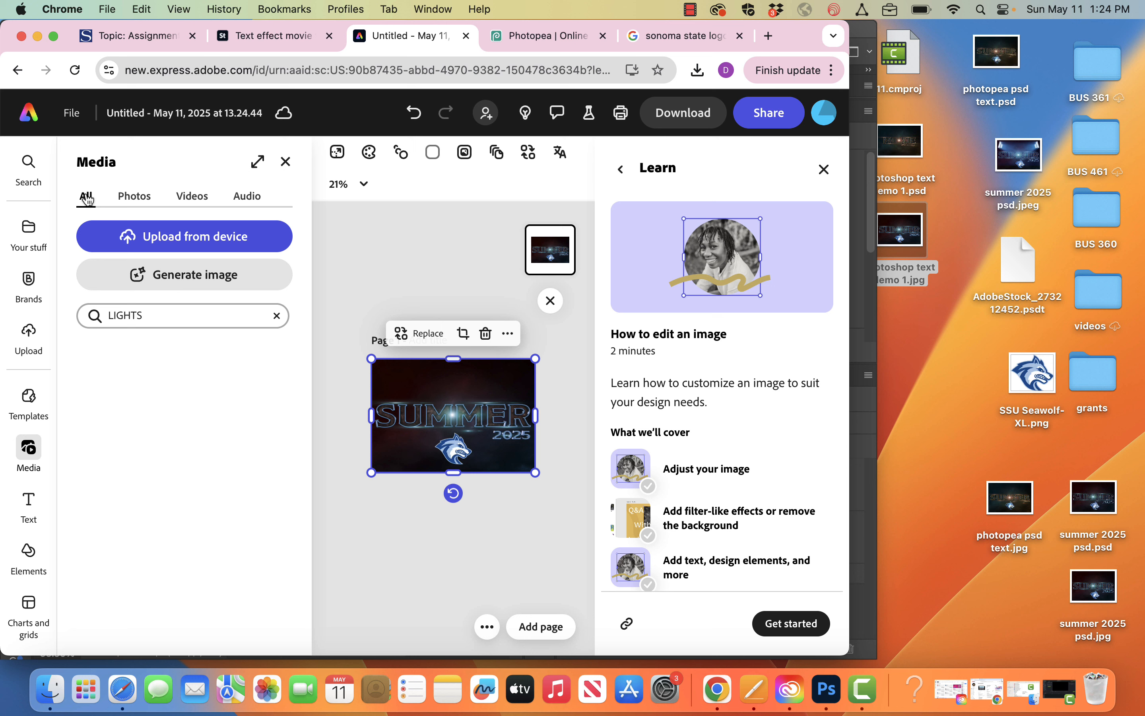
Step: Rename the untitled Adobe Express project as DEMO
click(148, 114)
text(DEMO)
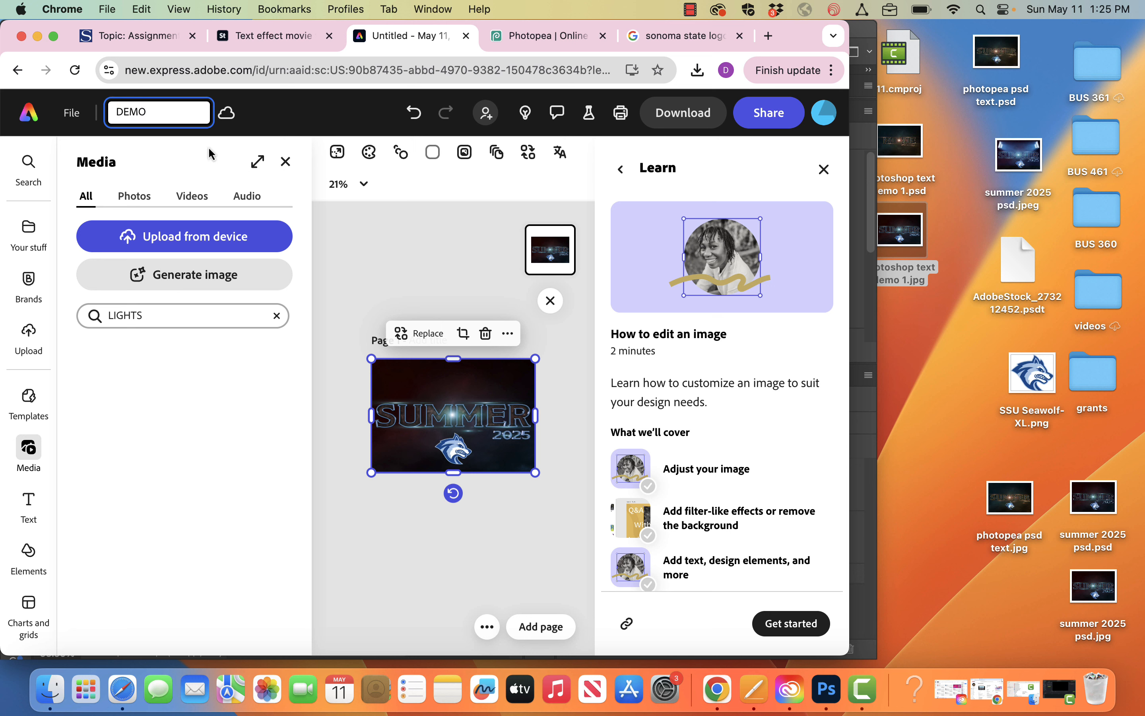
click(213, 161)
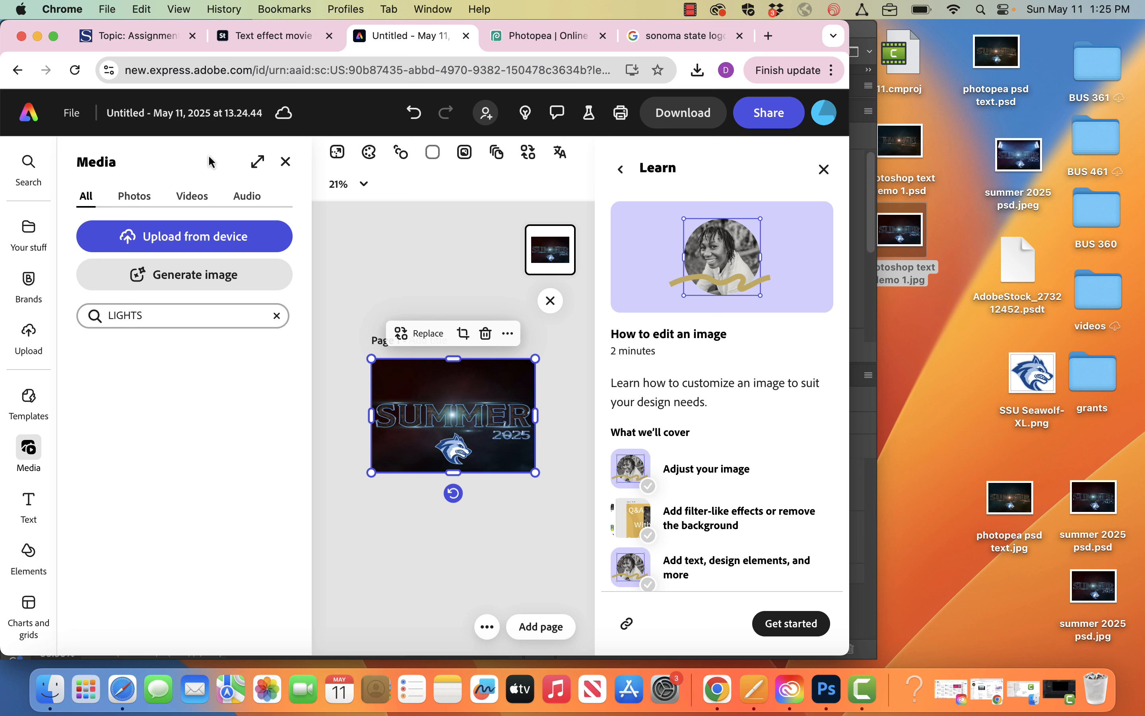
Step: Add the blue stadium-lights photo from the LIGHTS photo results and enlarge it to cover the SUMMER 2025 image
click(137, 194)
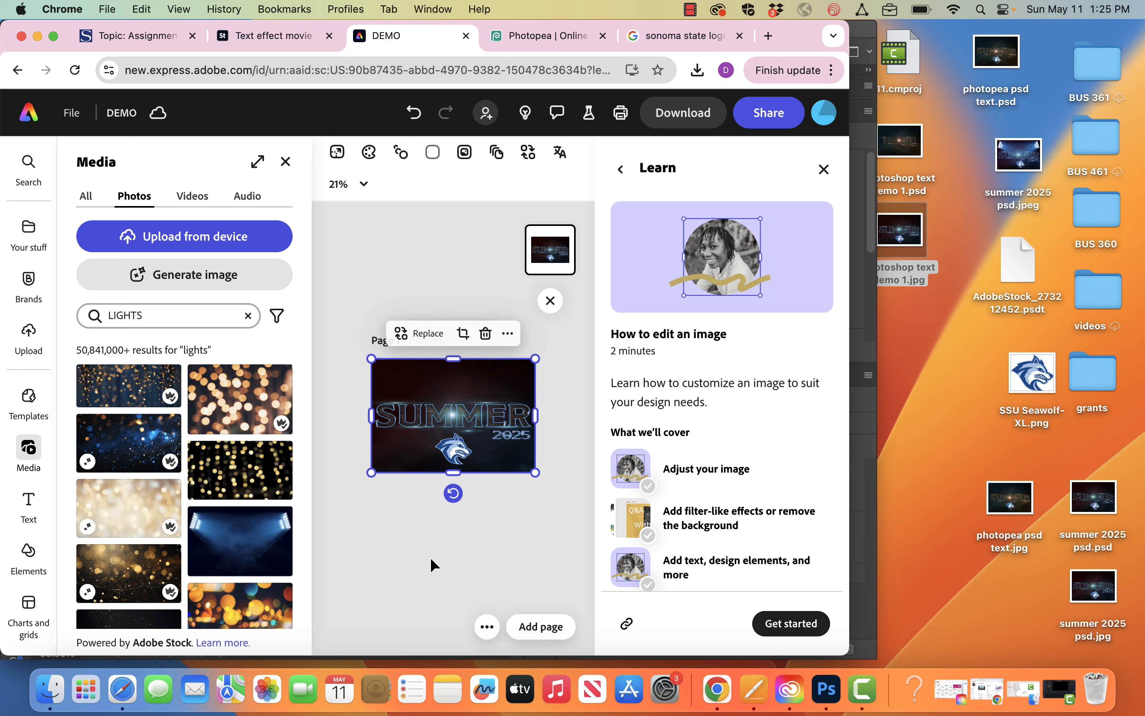
click(421, 526)
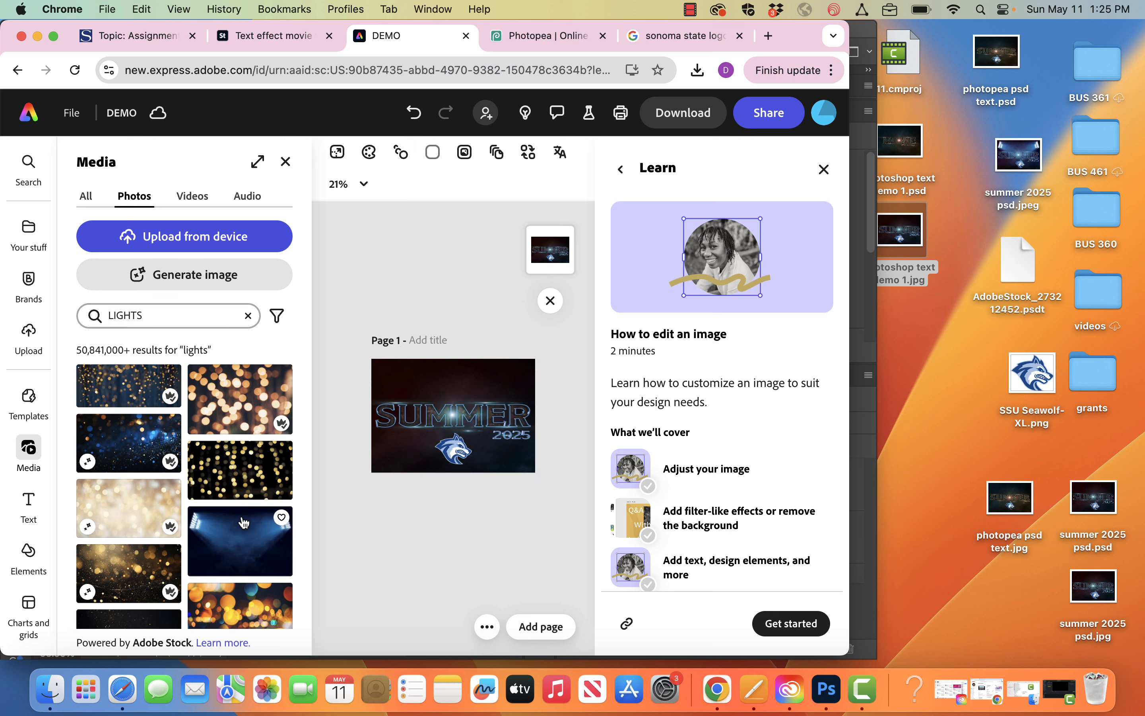
drag(230, 544, 373, 377)
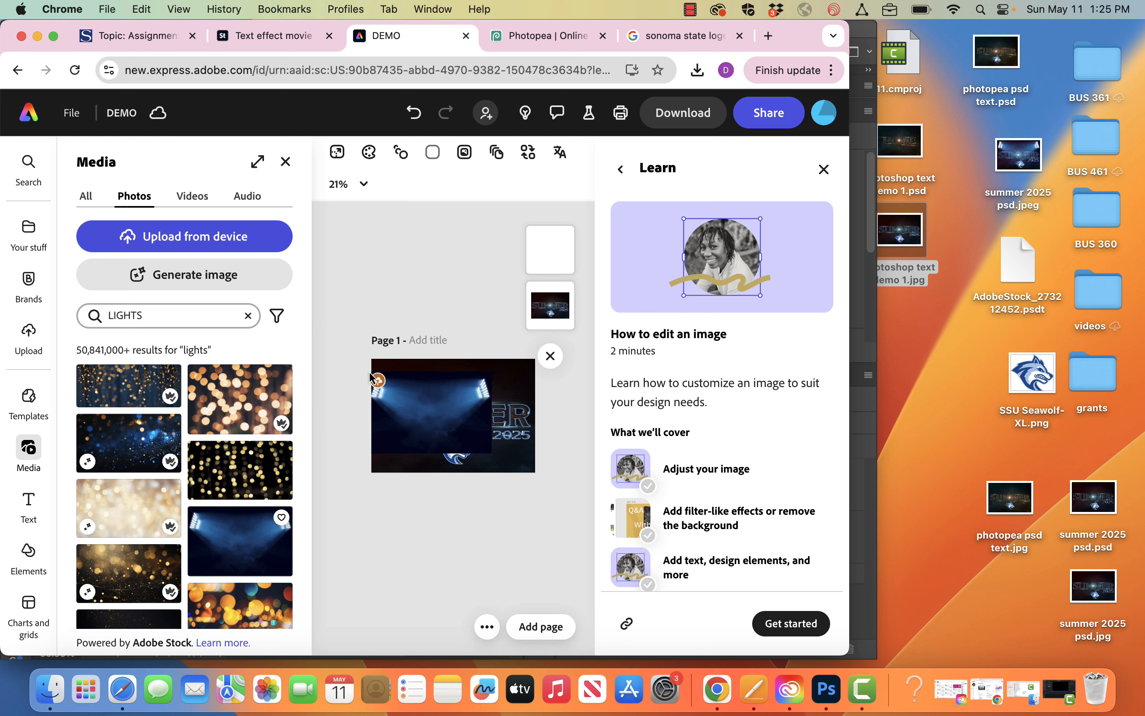
drag(459, 411, 459, 394)
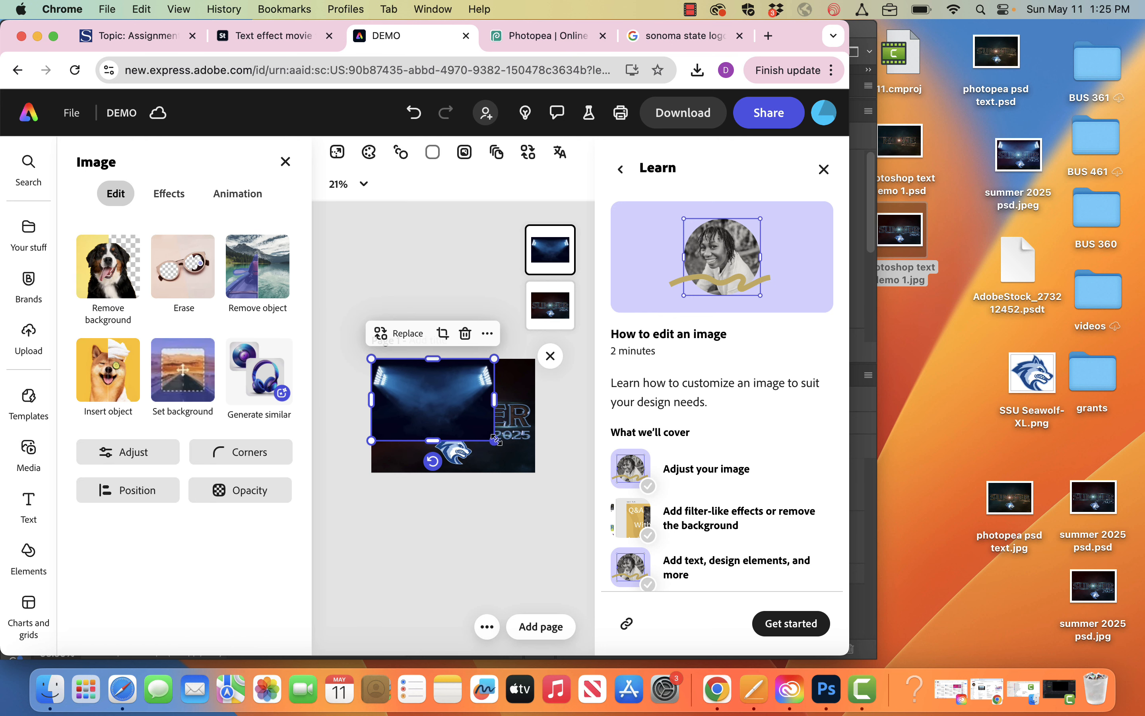
drag(495, 442, 531, 482)
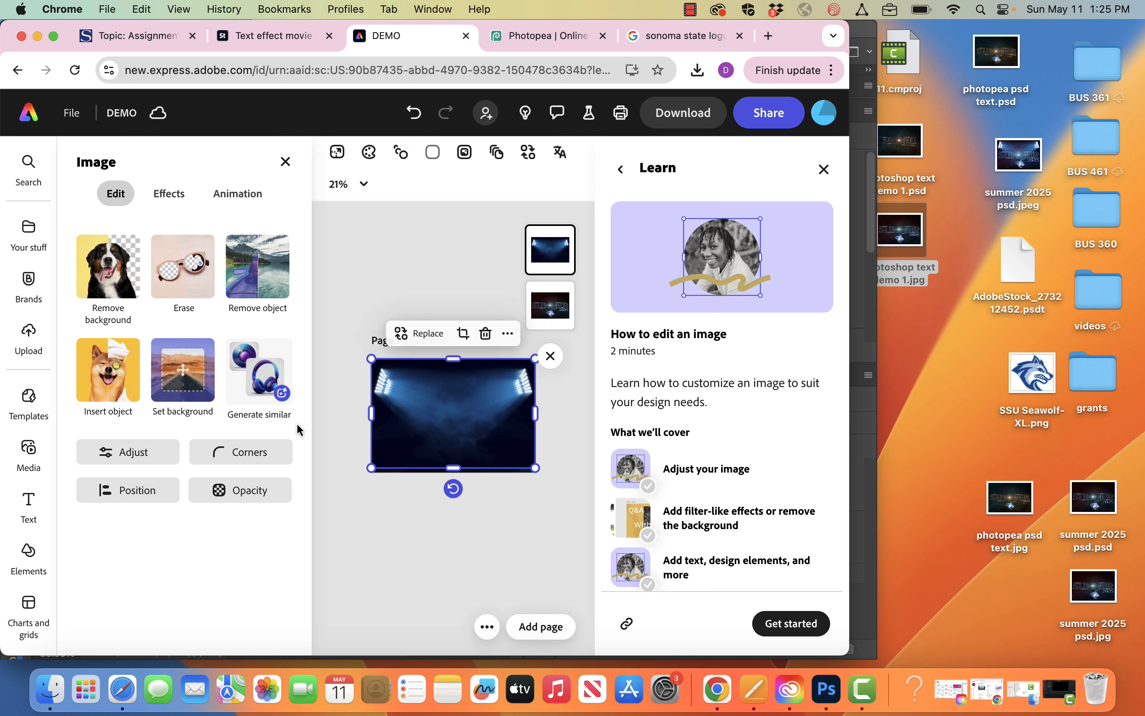
Step: Set the stadium-lights photo's blend mode to Screen and deselect it
click(264, 490)
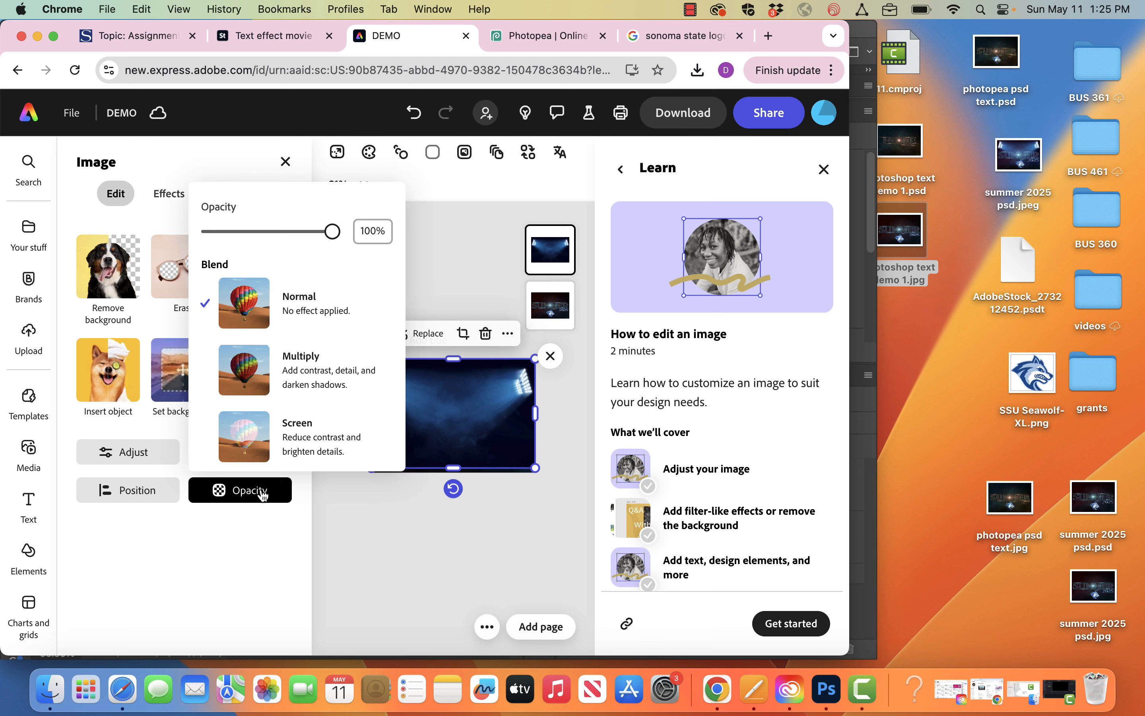
click(282, 447)
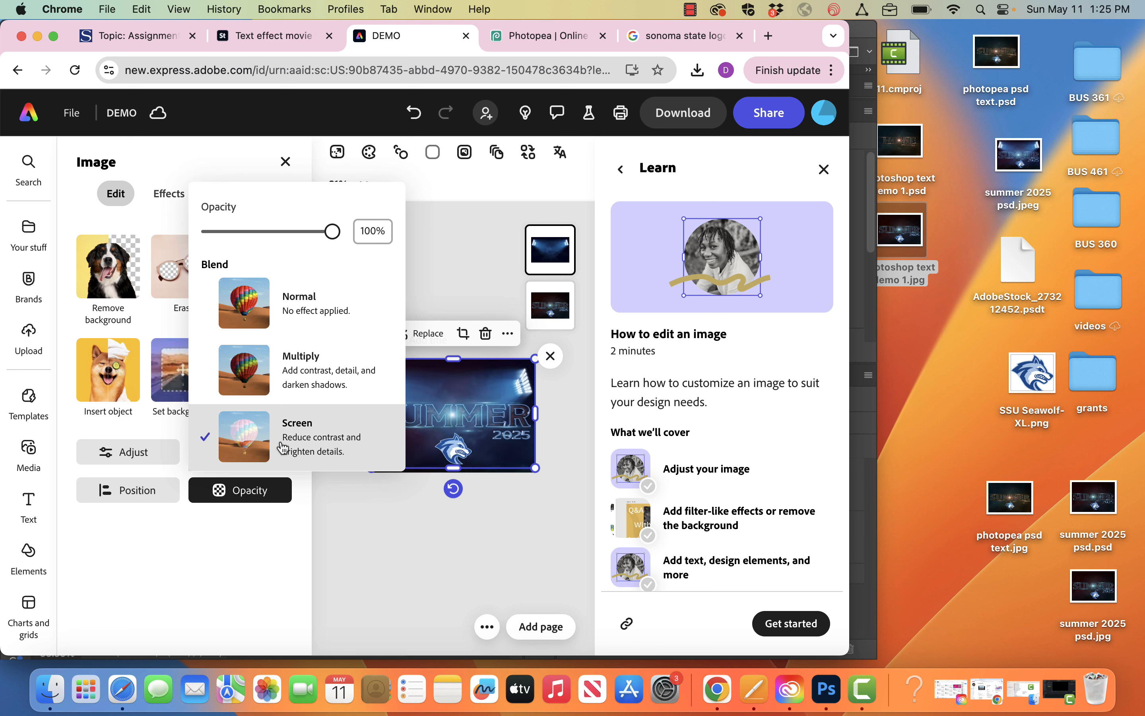
click(454, 241)
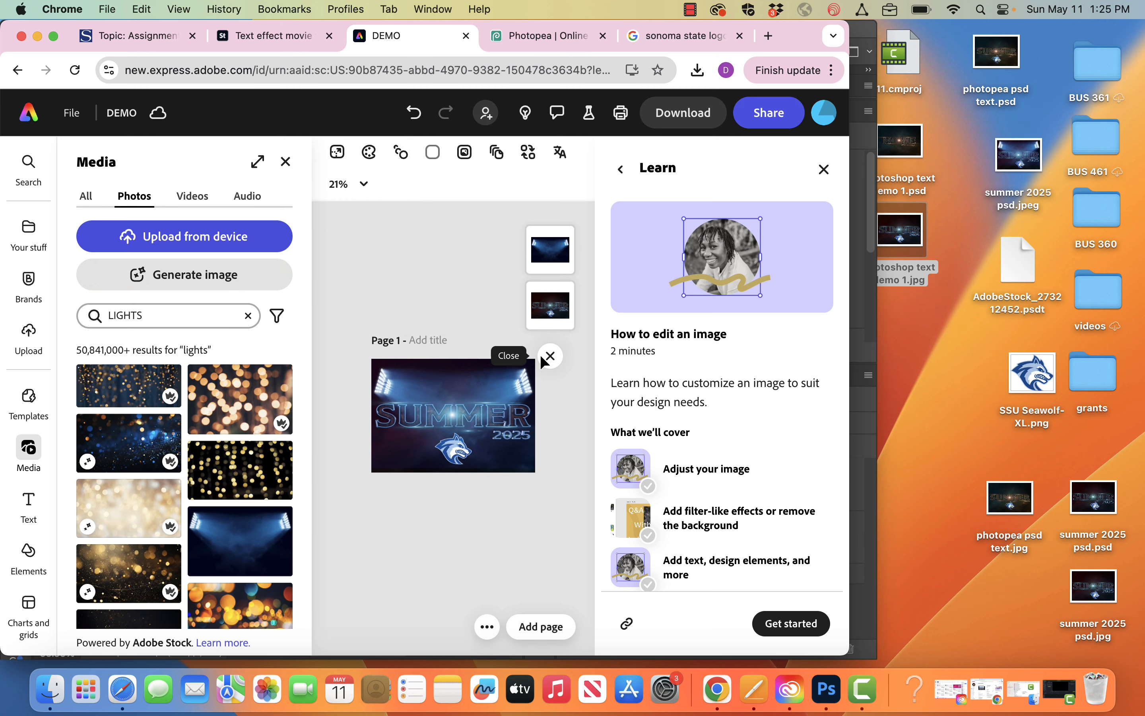
click(686, 106)
click(675, 239)
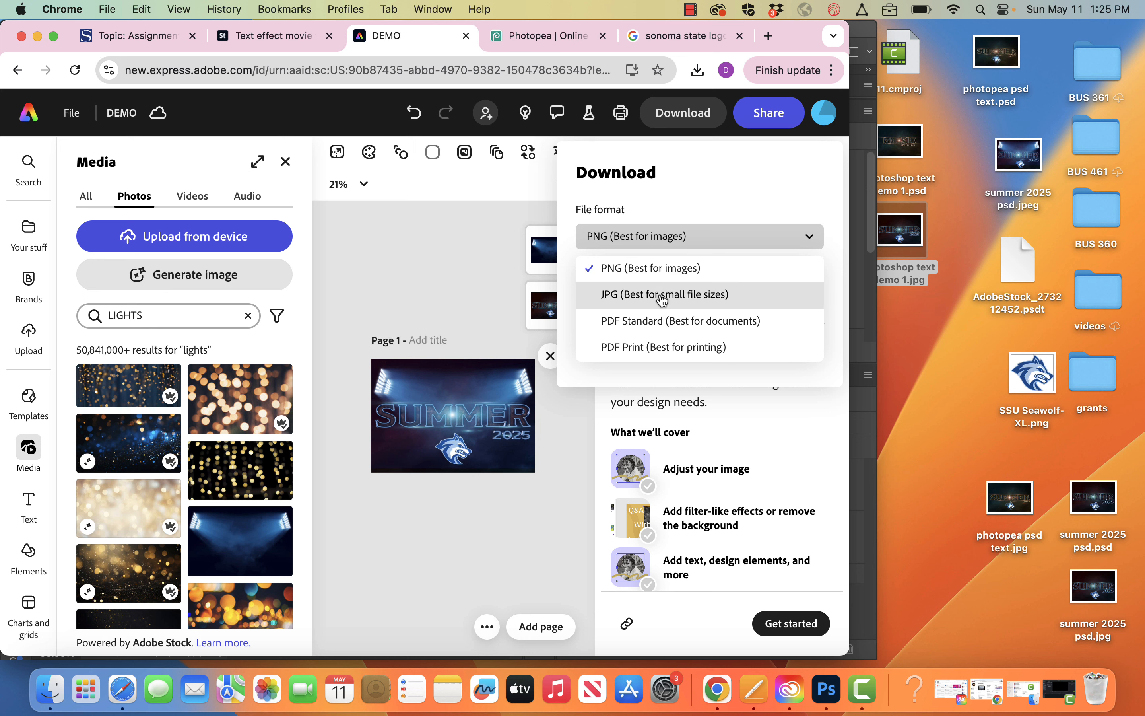
click(383, 270)
click(386, 268)
Step: Hide the media library and fit the whole page in the canvas view
click(286, 162)
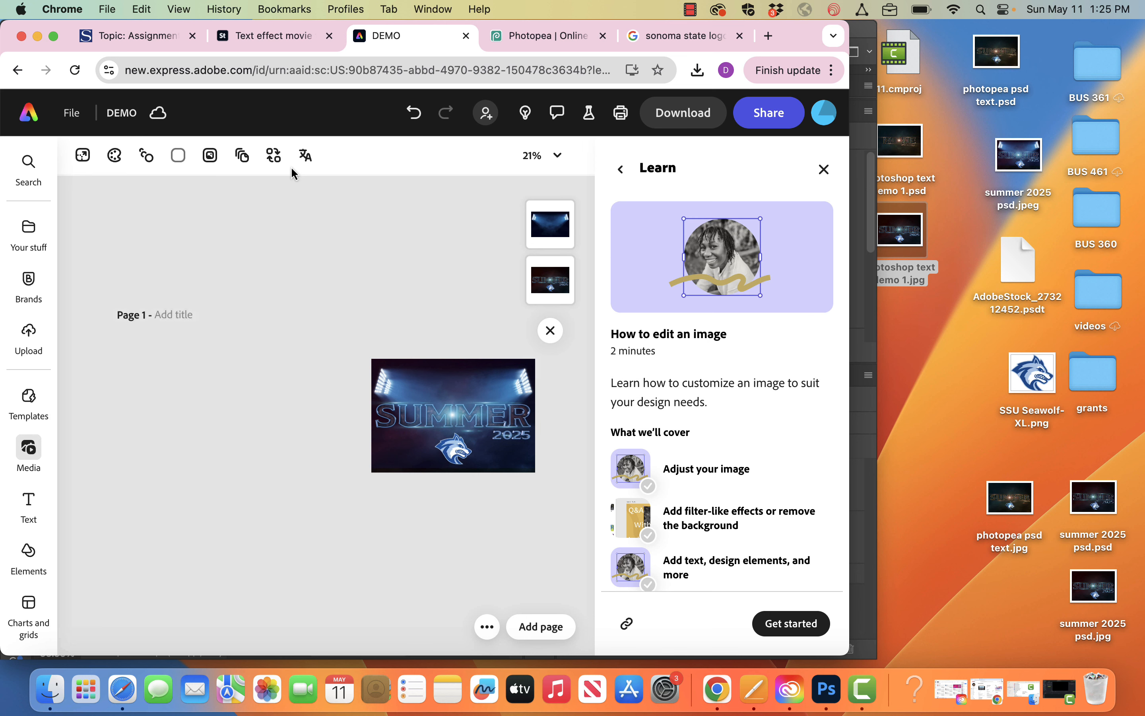
click(557, 155)
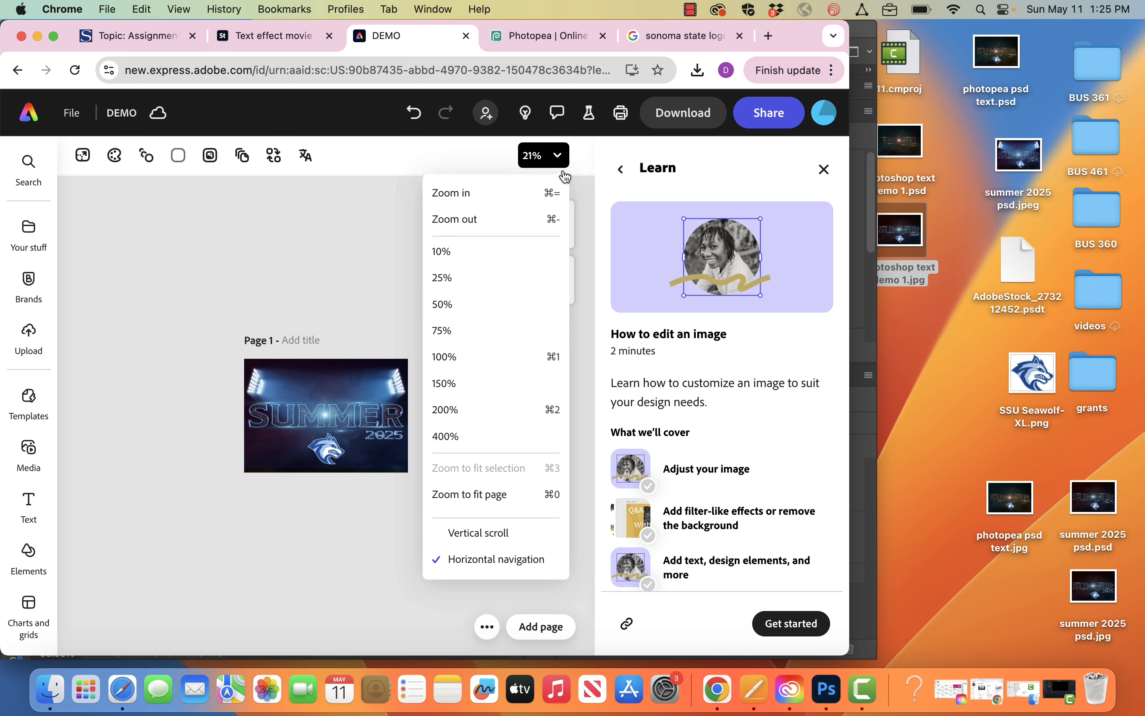
click(523, 506)
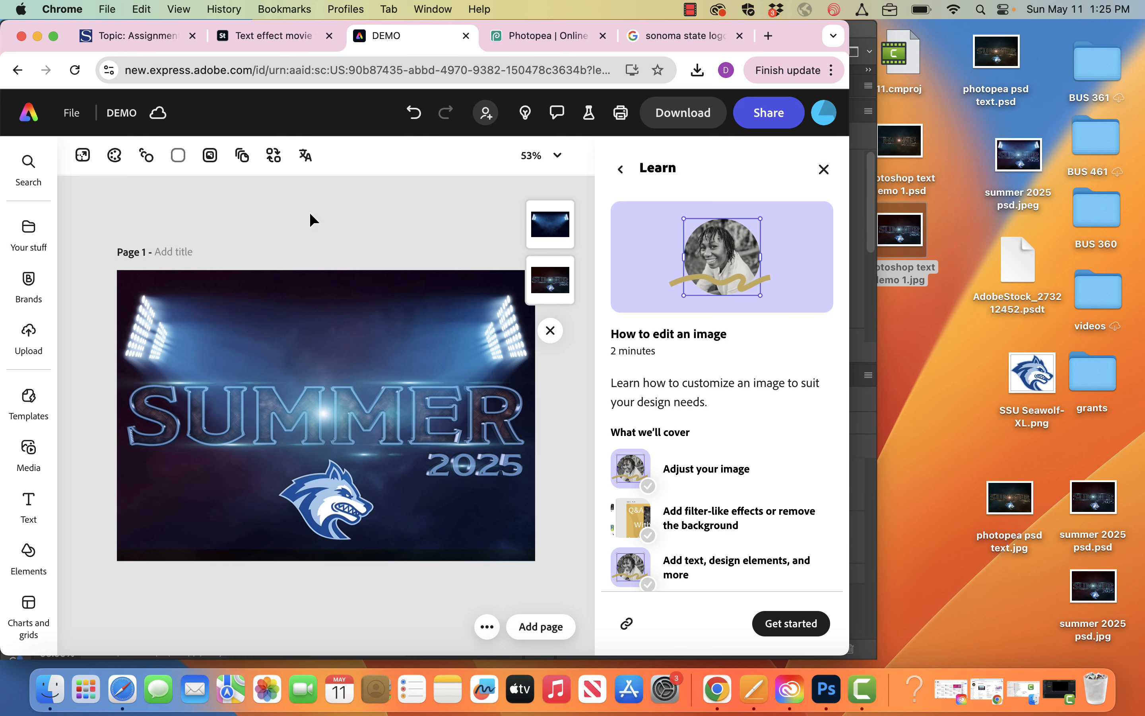
Step: Switch to Photopea, reload its start page and open the desktop template AdobeStock_273212452.psdt
click(564, 36)
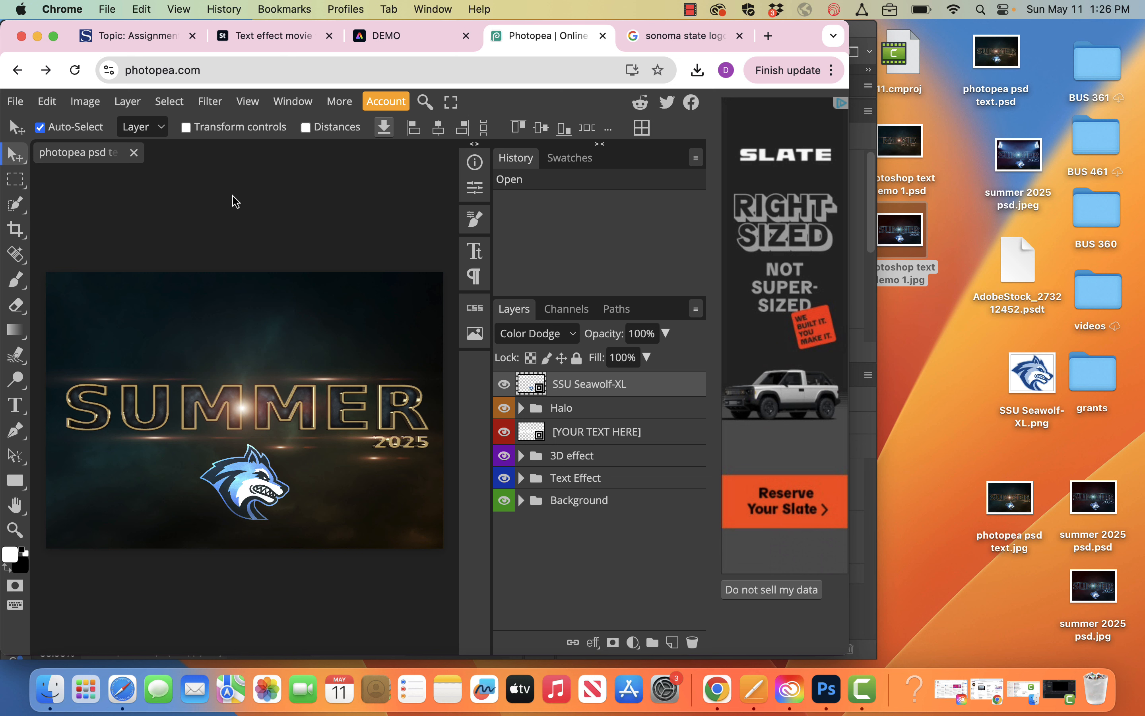
click(320, 65)
key(Return)
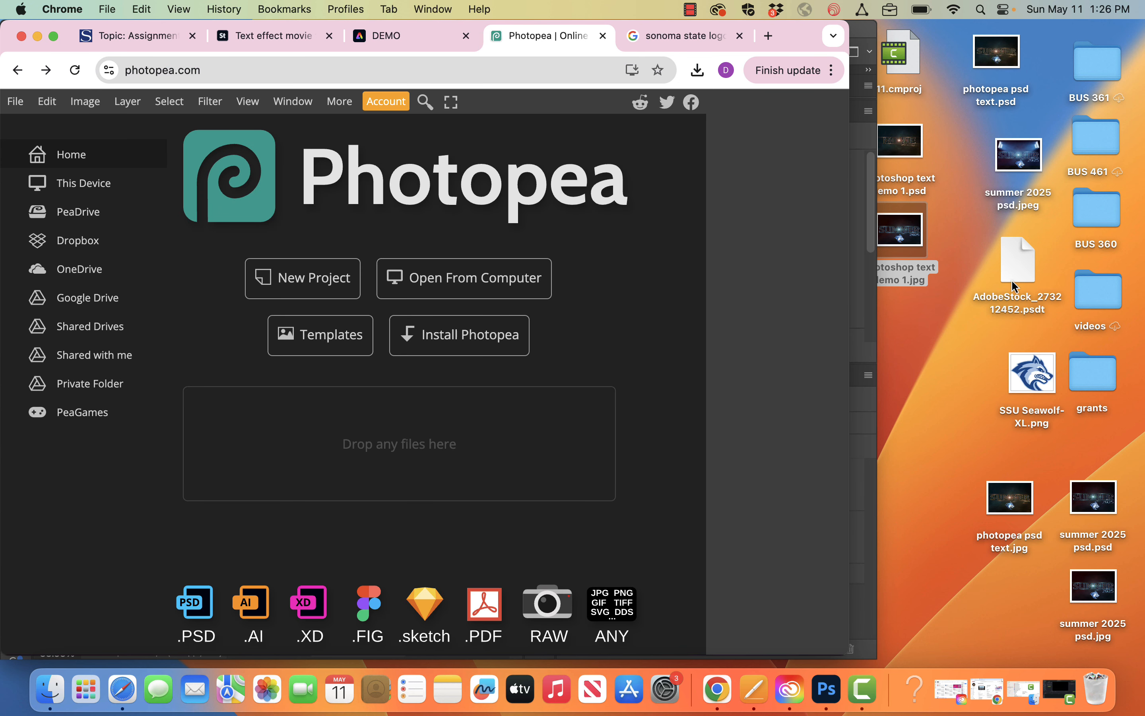
drag(1015, 282, 299, 327)
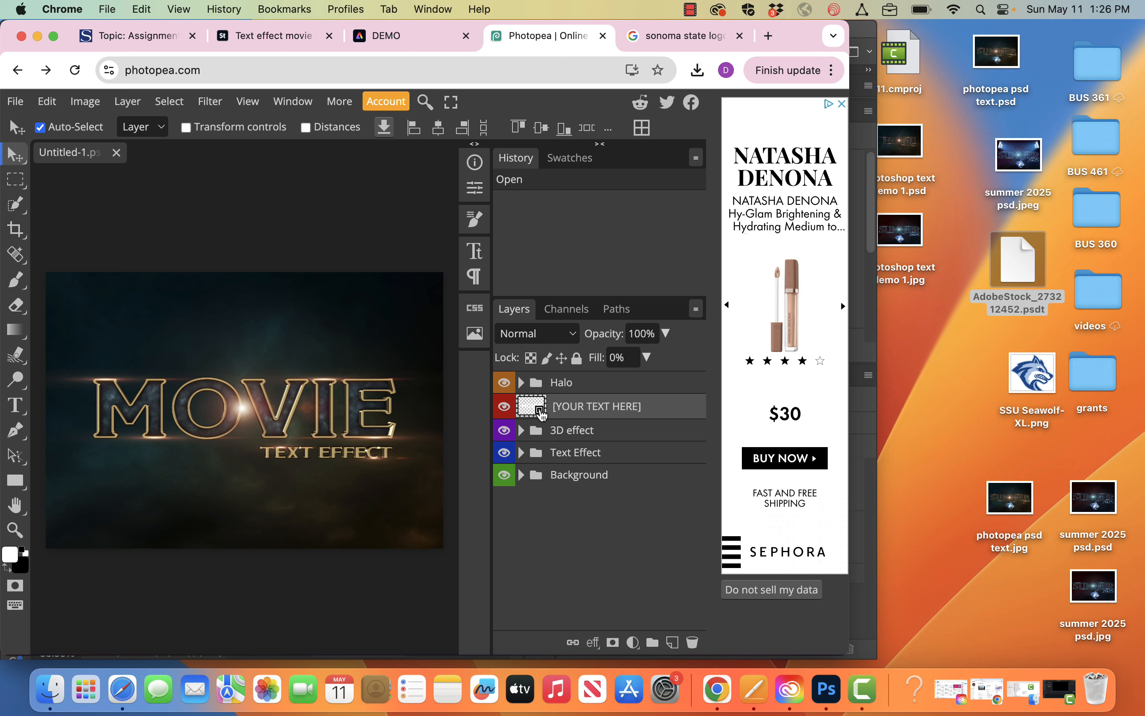
Step: Open the [YOUR TEXT HERE] smart object and replace the MOVIE text with SUMMER
double_click(540, 412)
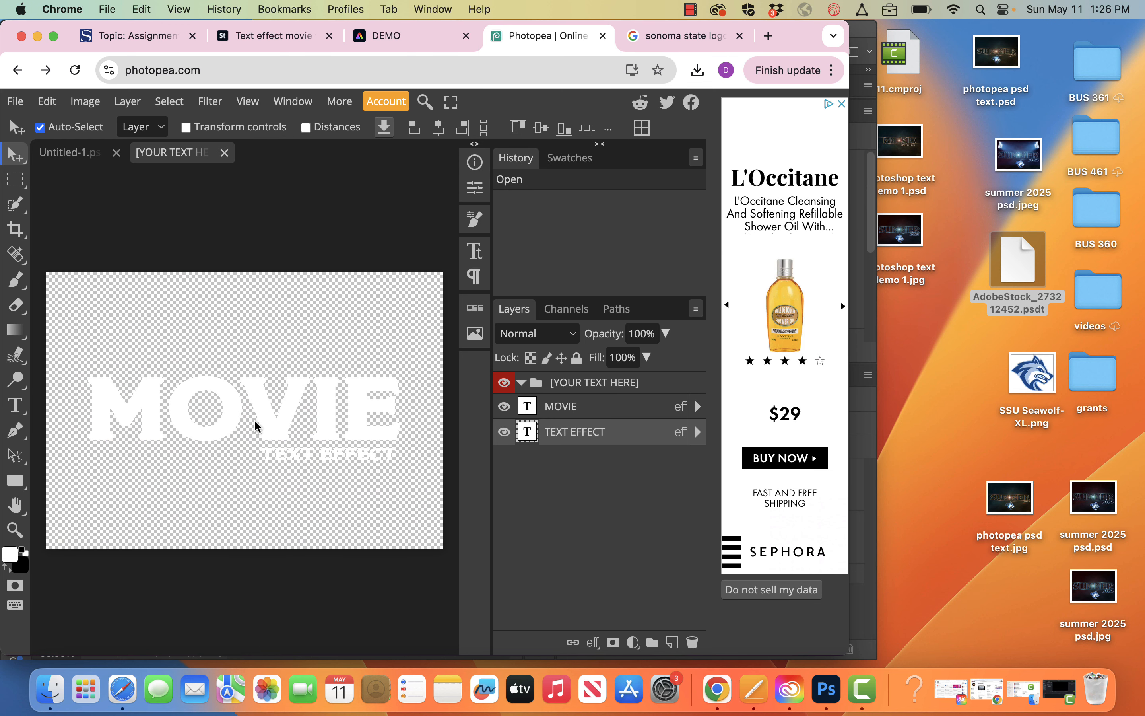
click(596, 411)
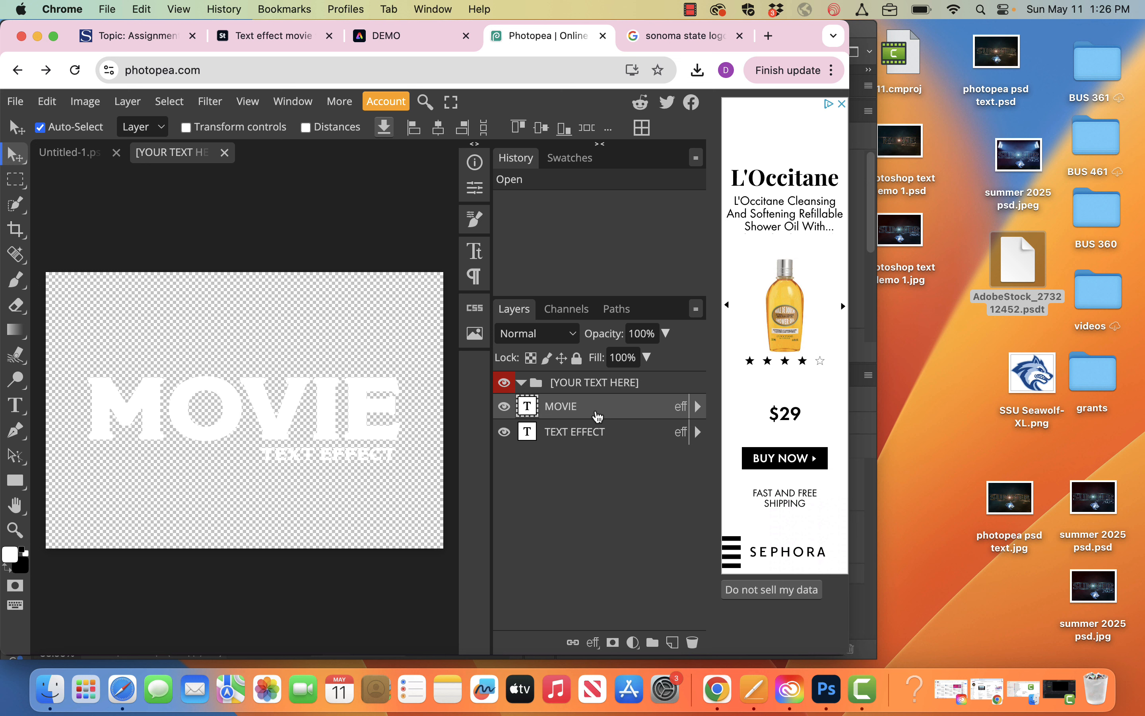
double_click(264, 412)
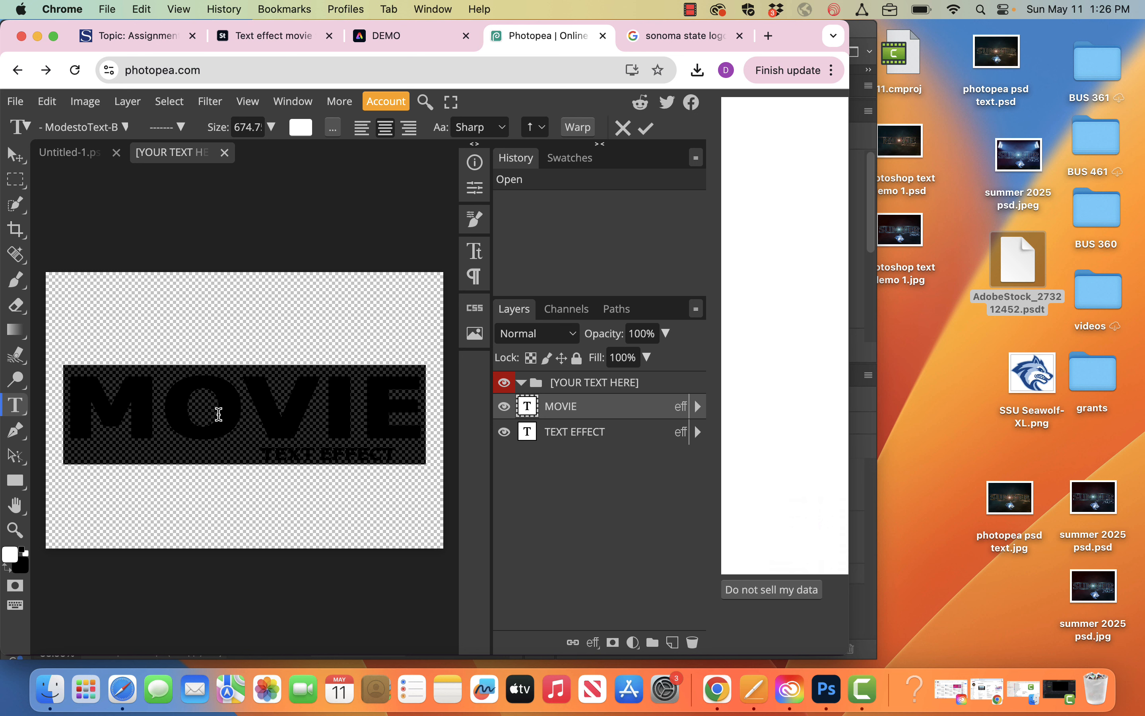
text(SUMMER)
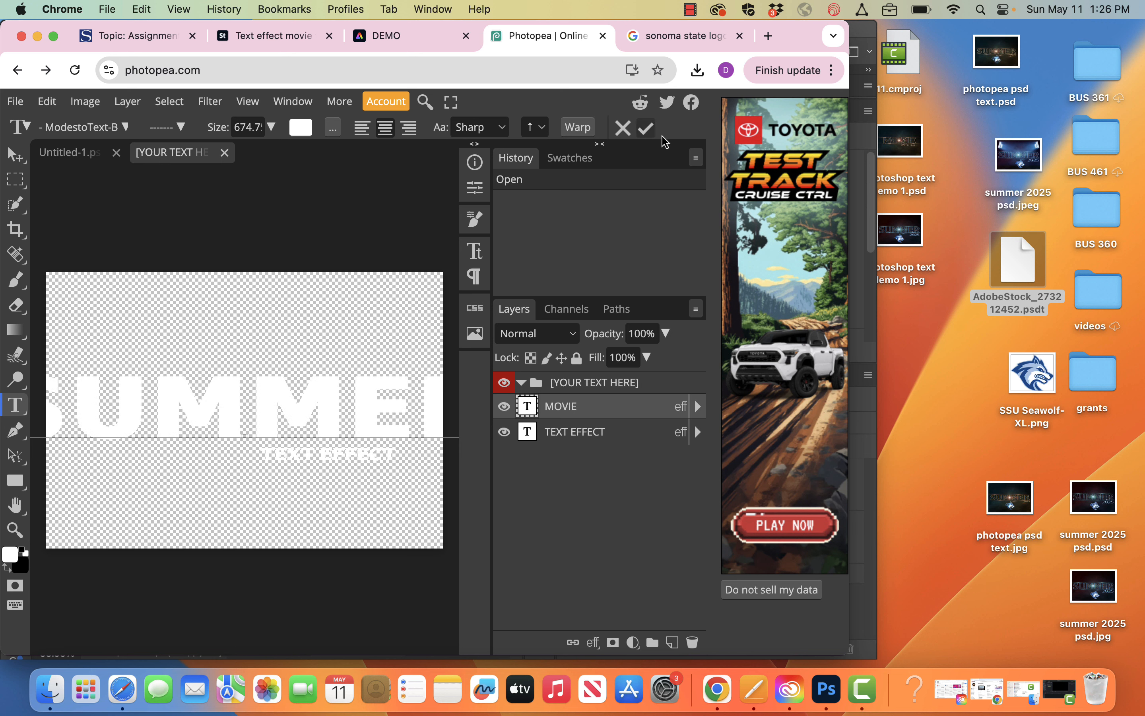
click(646, 128)
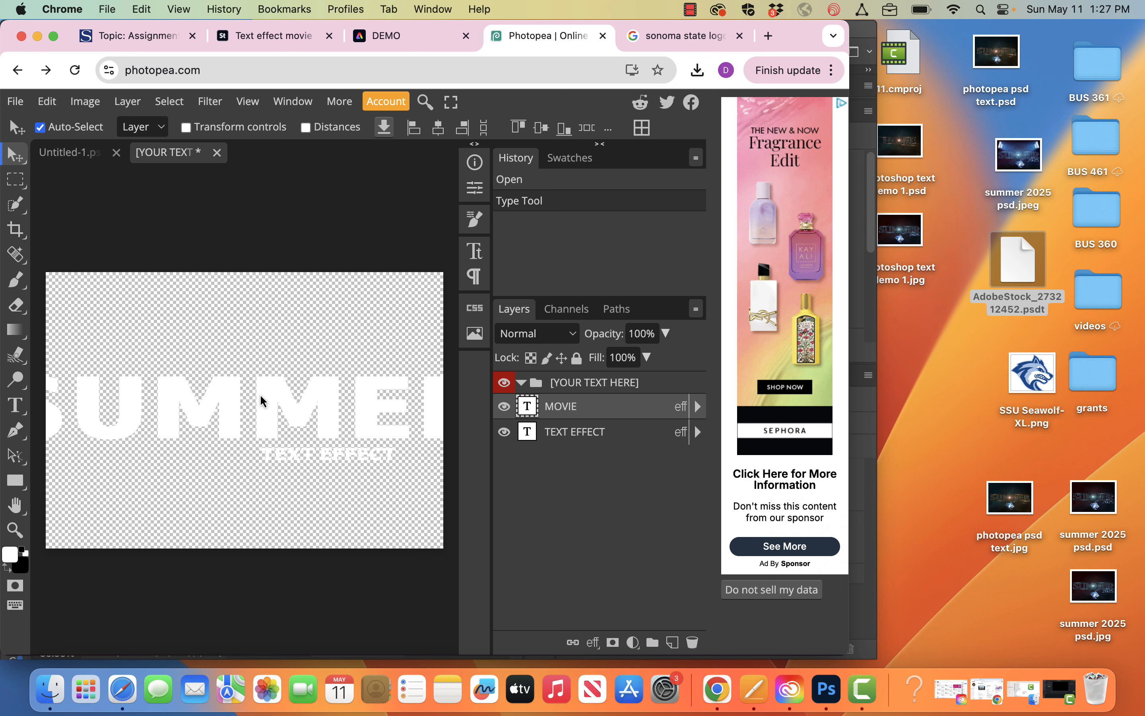
click(424, 103)
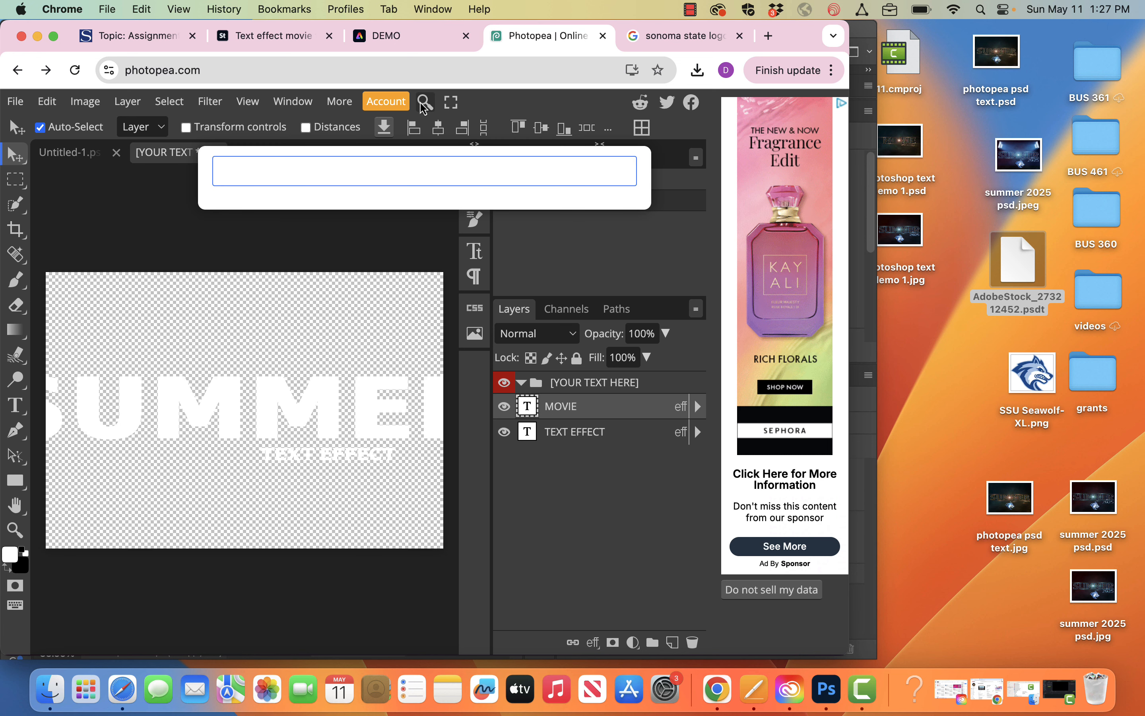
text(FREE)
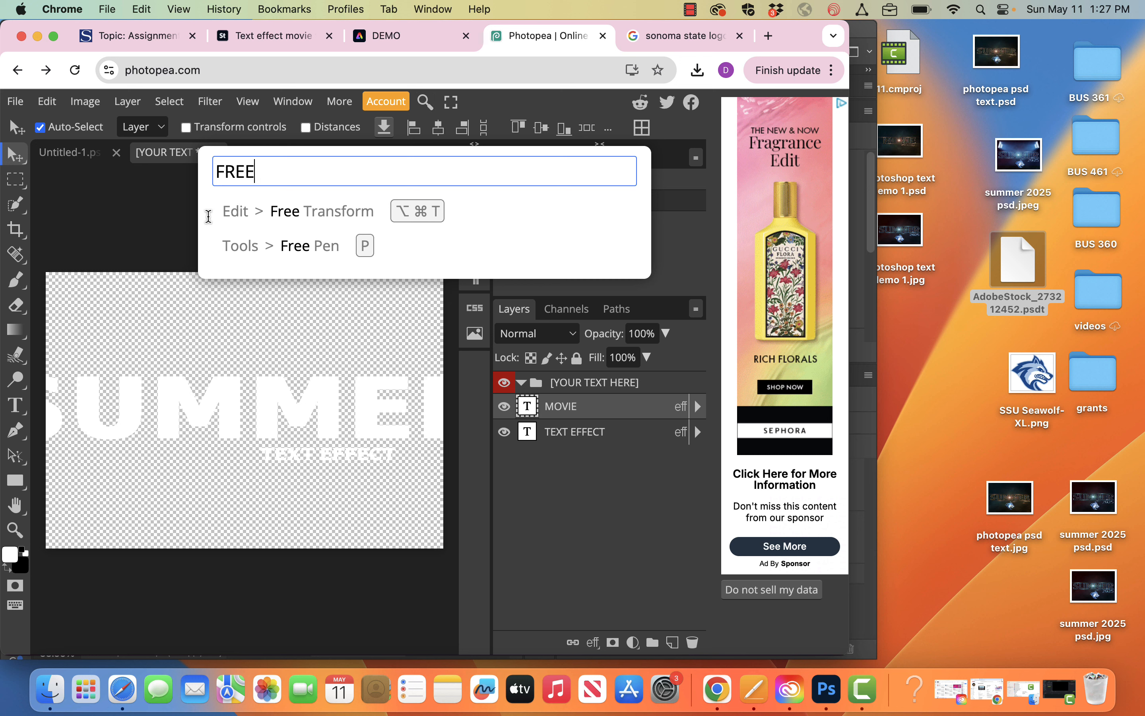
click(280, 208)
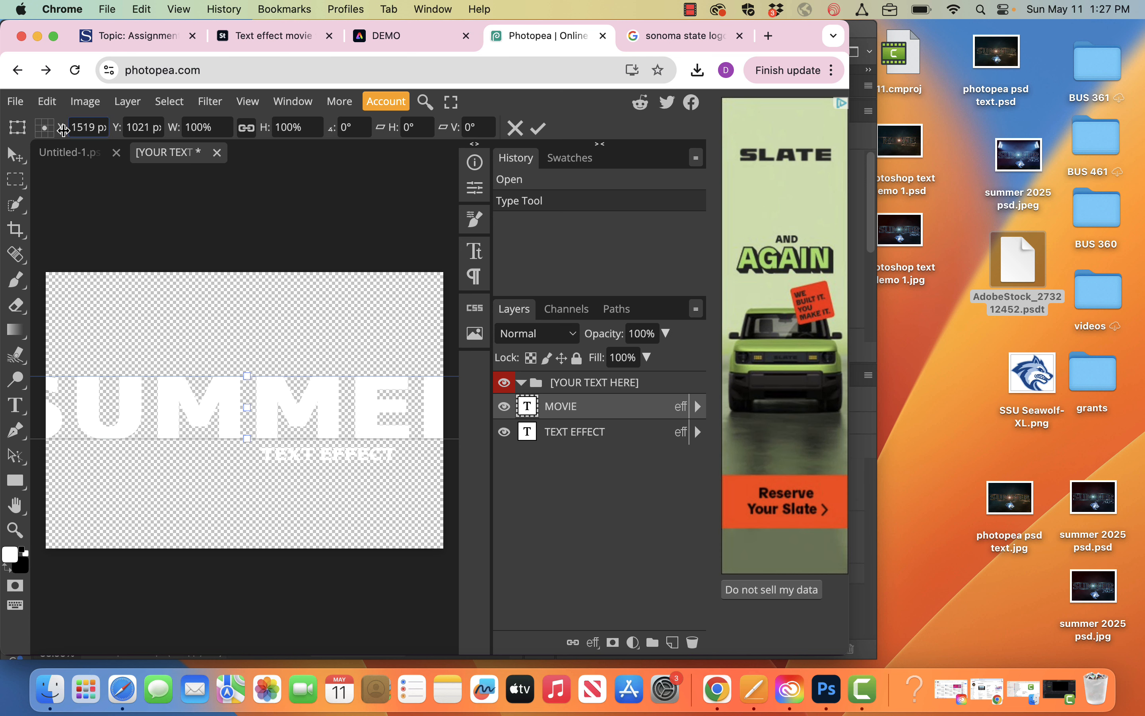
drag(62, 130, 18, 142)
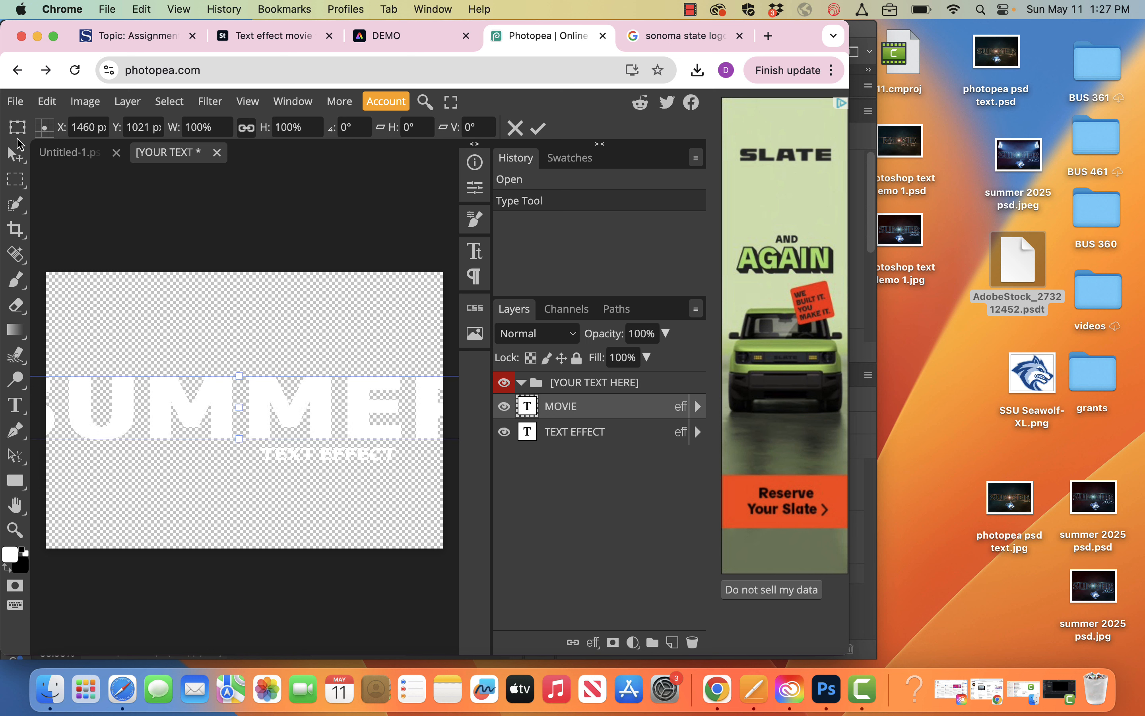
key(Escape)
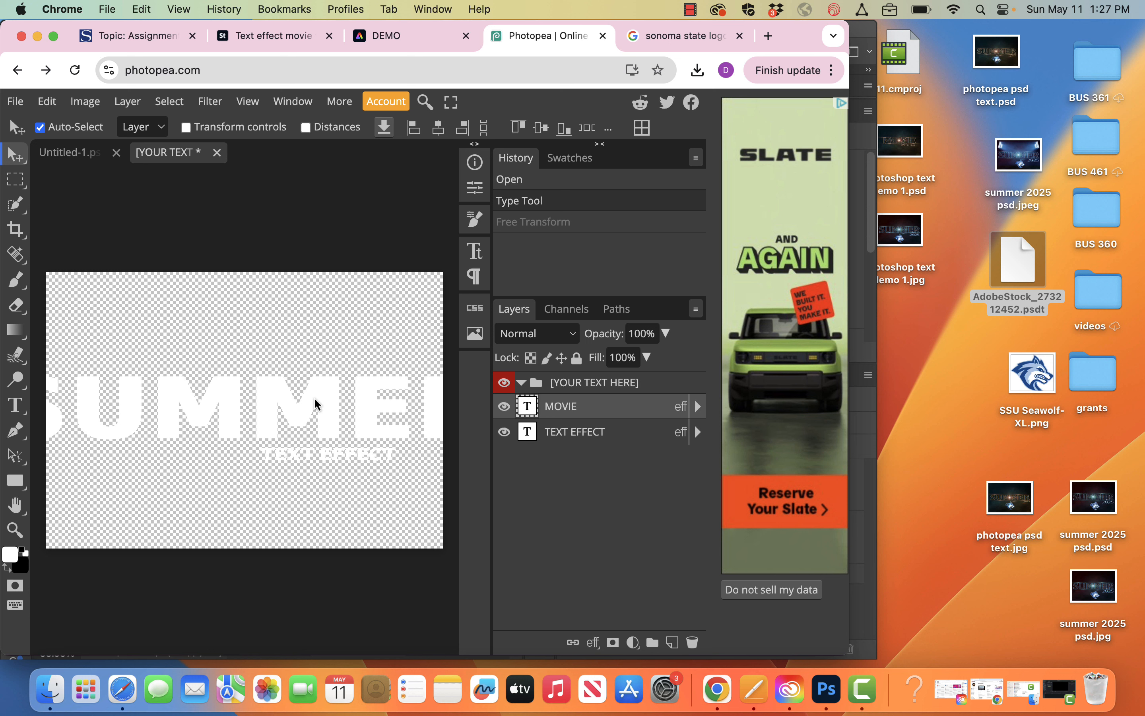
Step: Scale the SUMMER text proportionally to 78% with Free Transform so it fits inside the canvas
key(super+alt+t)
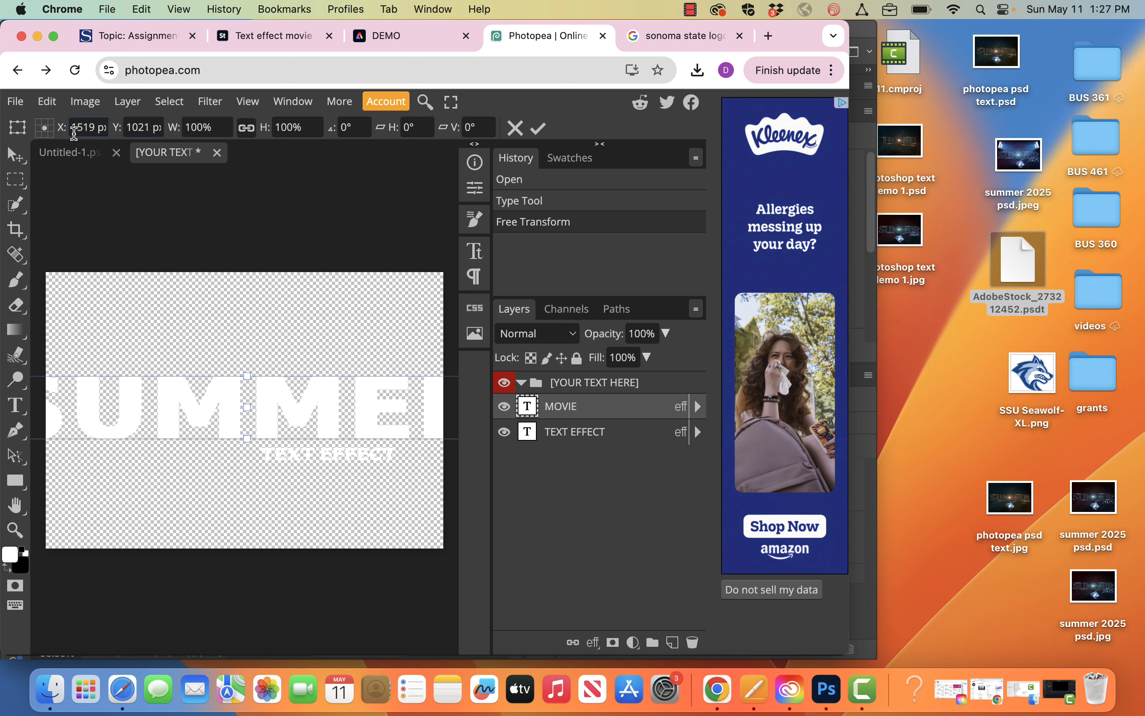
mouse_move(174, 126)
mouse_down()
mouse_move(142, 130)
mouse_move(157, 131)
mouse_up()
click(158, 132)
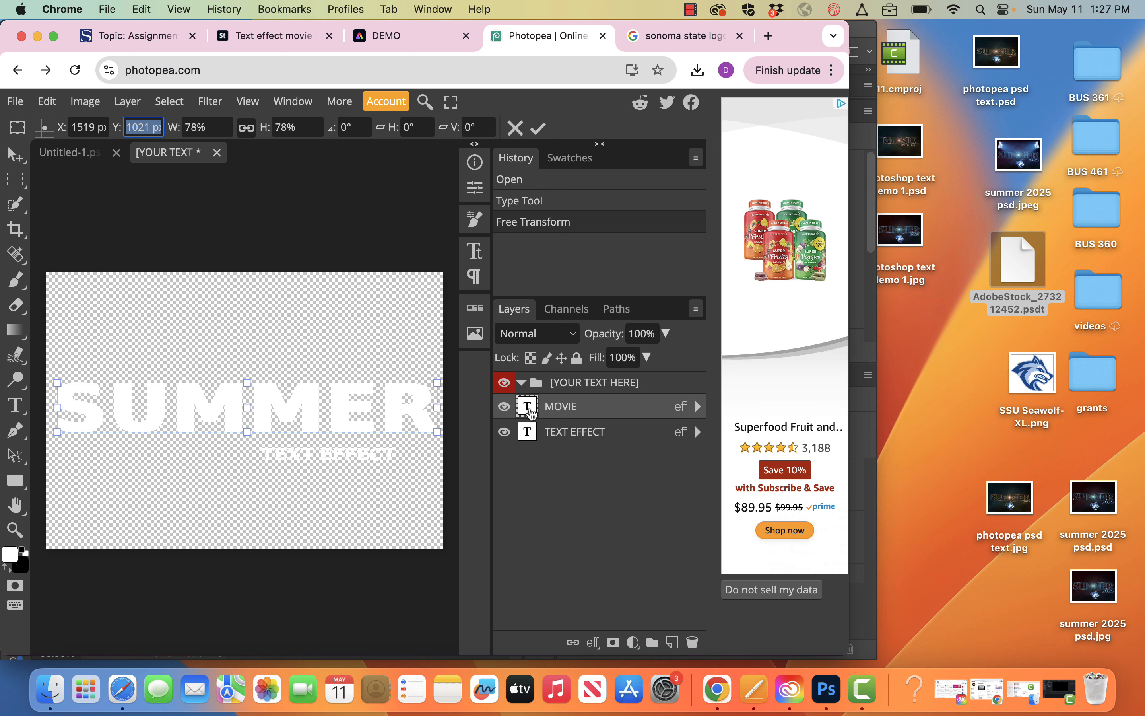
key(Return)
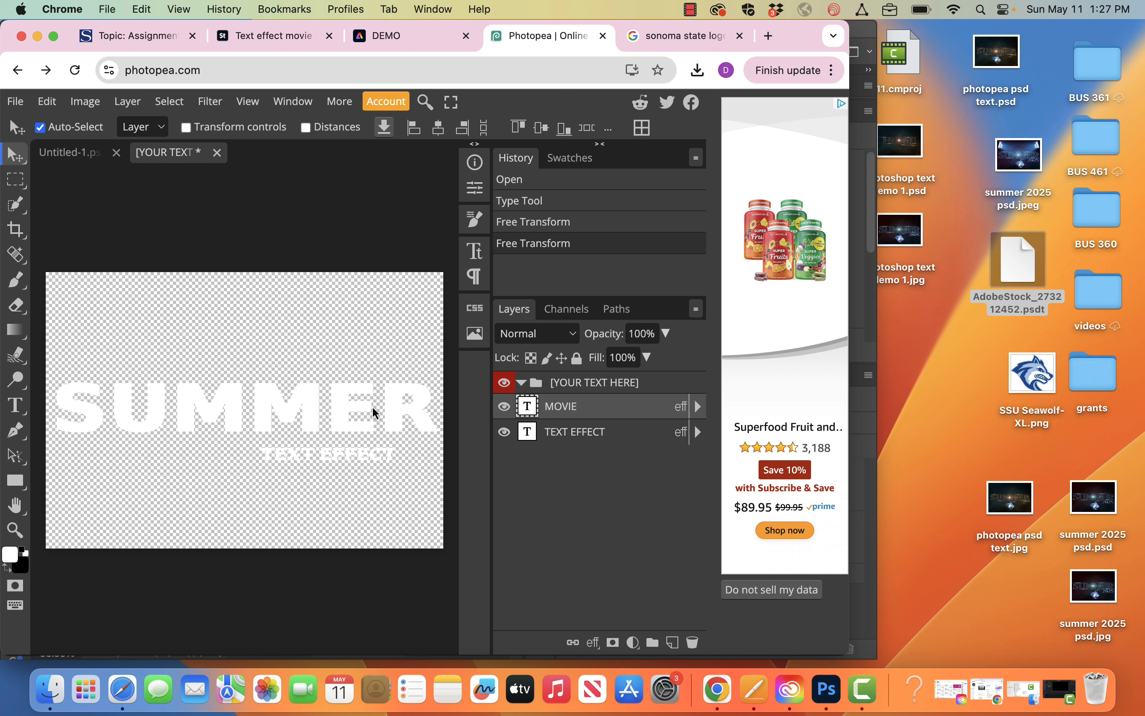
Step: Set the SUMMER text's character tracking to -32% and commit the text edit
double_click(403, 389)
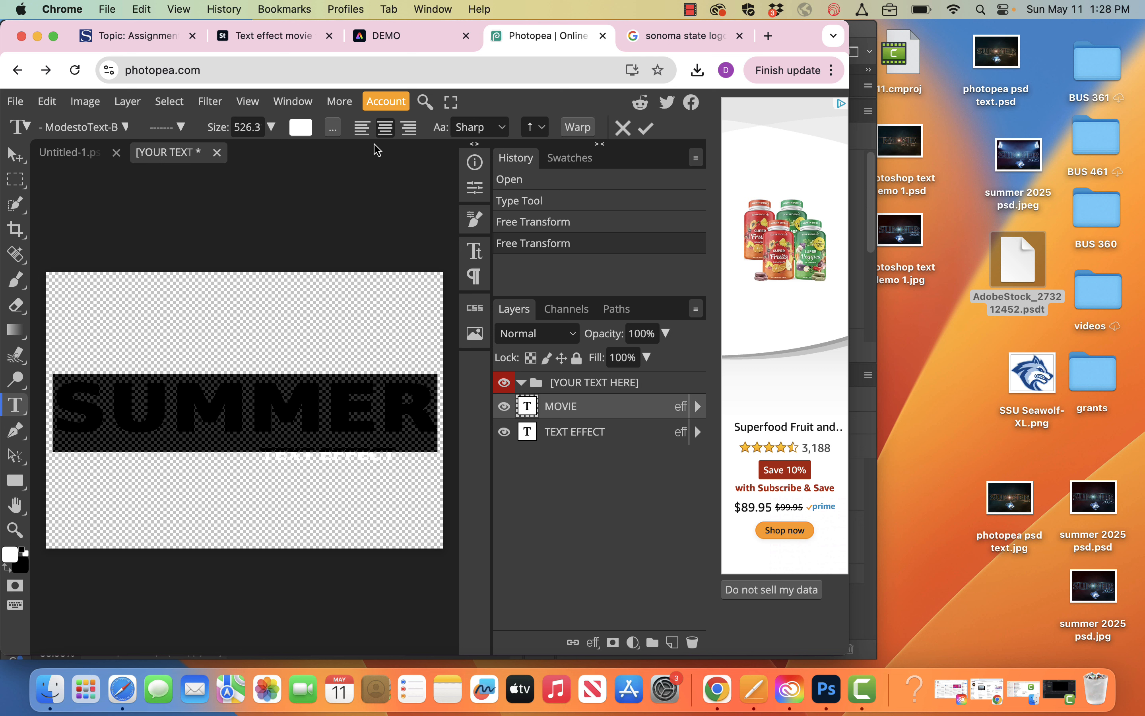
click(333, 127)
click(333, 127)
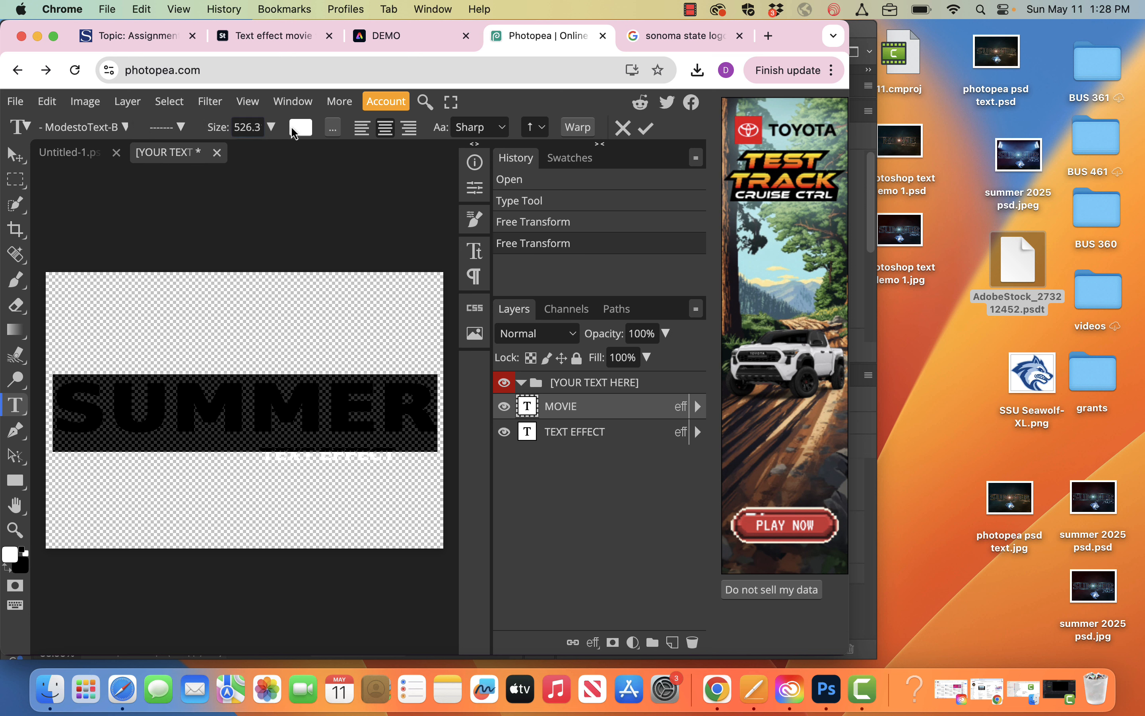
click(301, 105)
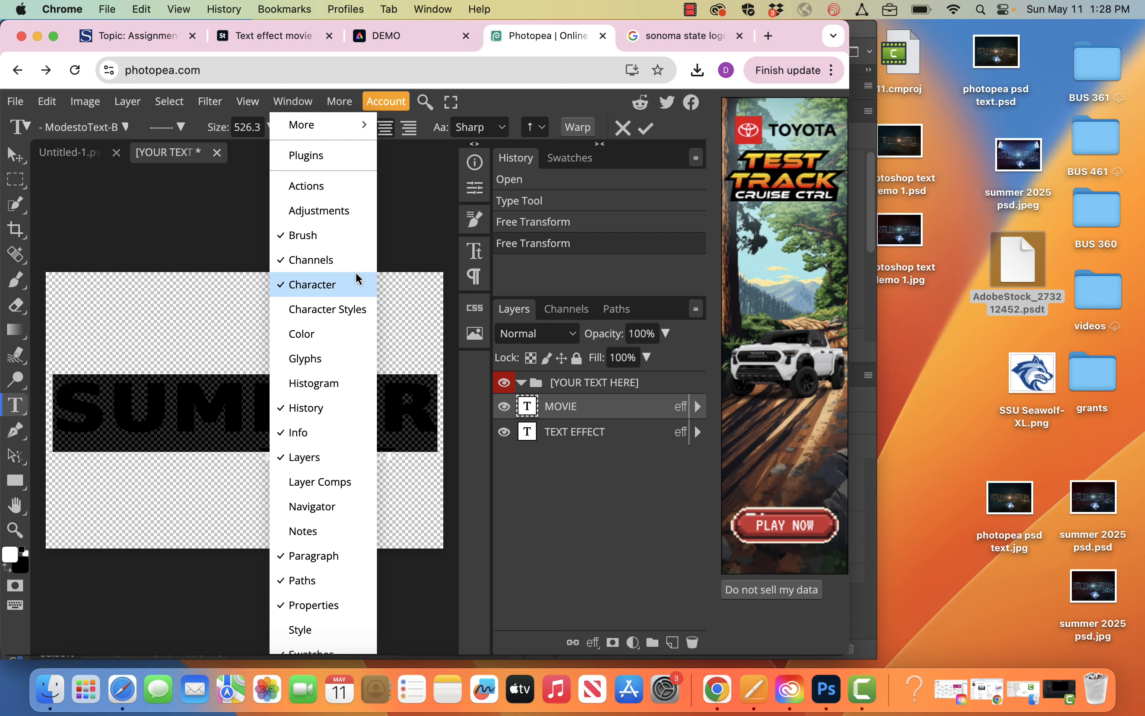
click(330, 284)
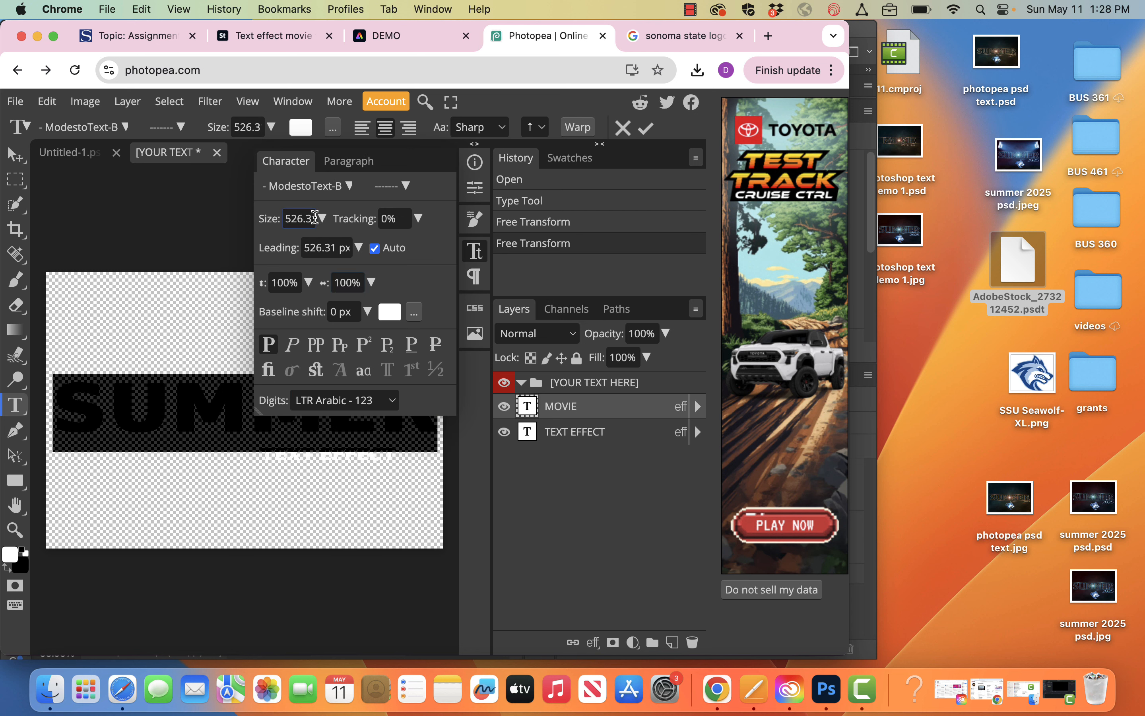
drag(376, 223, 367, 219)
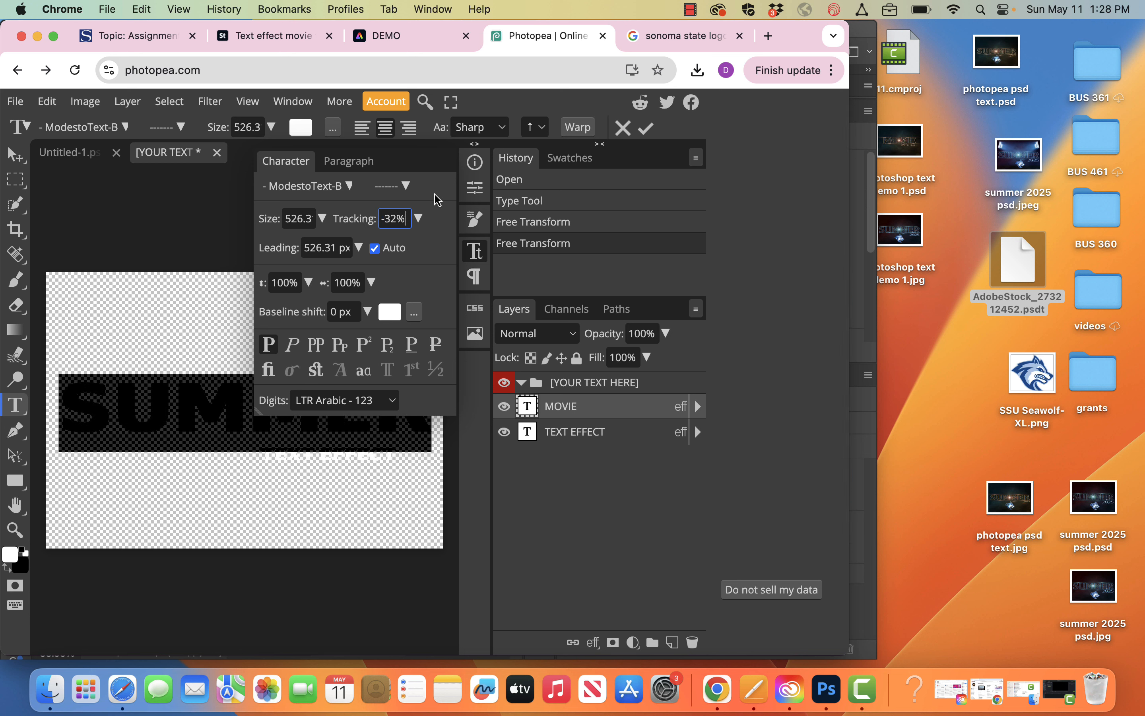
click(15, 157)
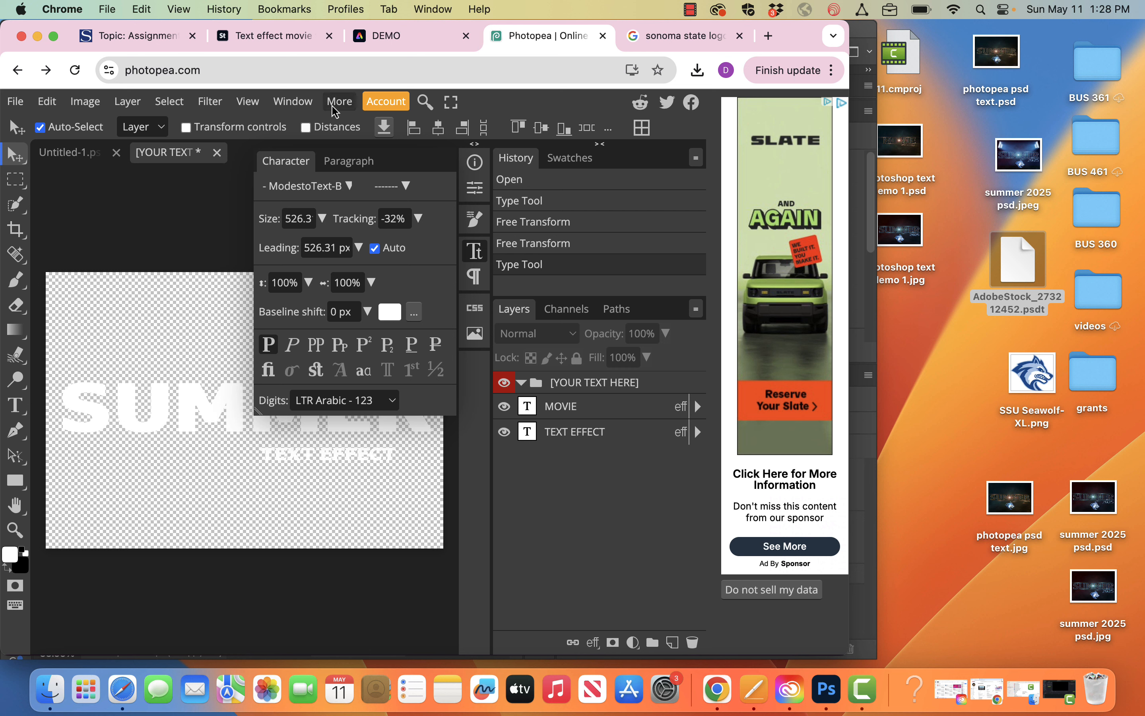
Step: Replace the TEXT EFFECT line beneath SUMMER with 2025 and commit the text edit
click(292, 109)
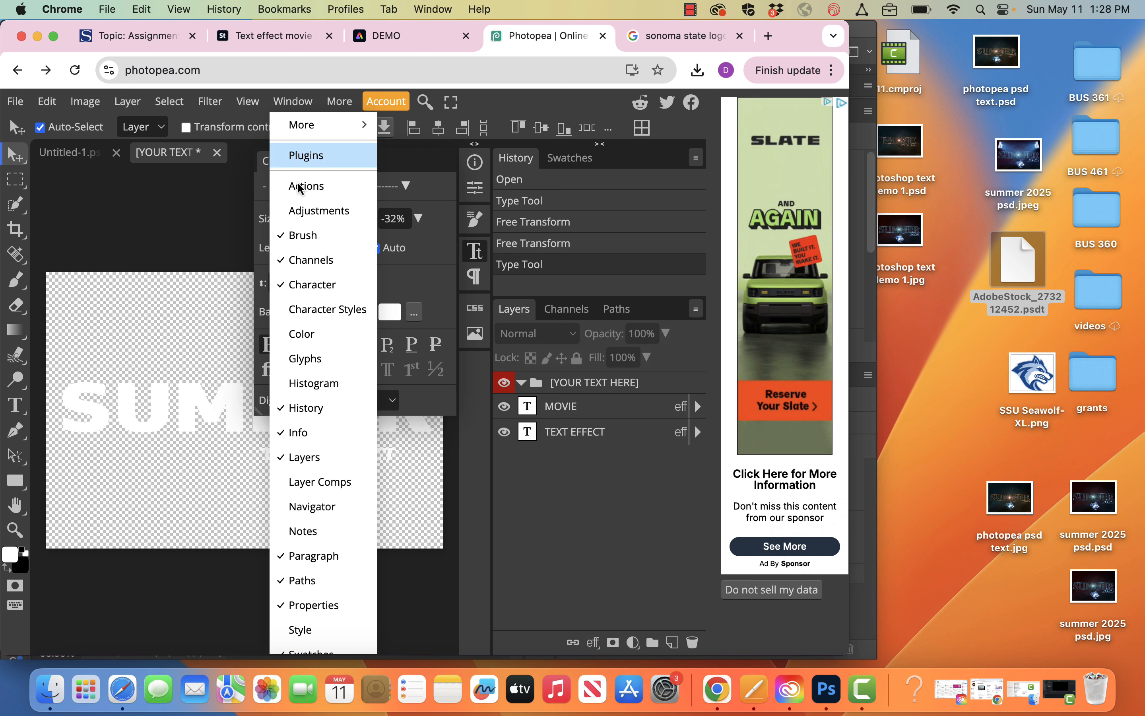
click(321, 282)
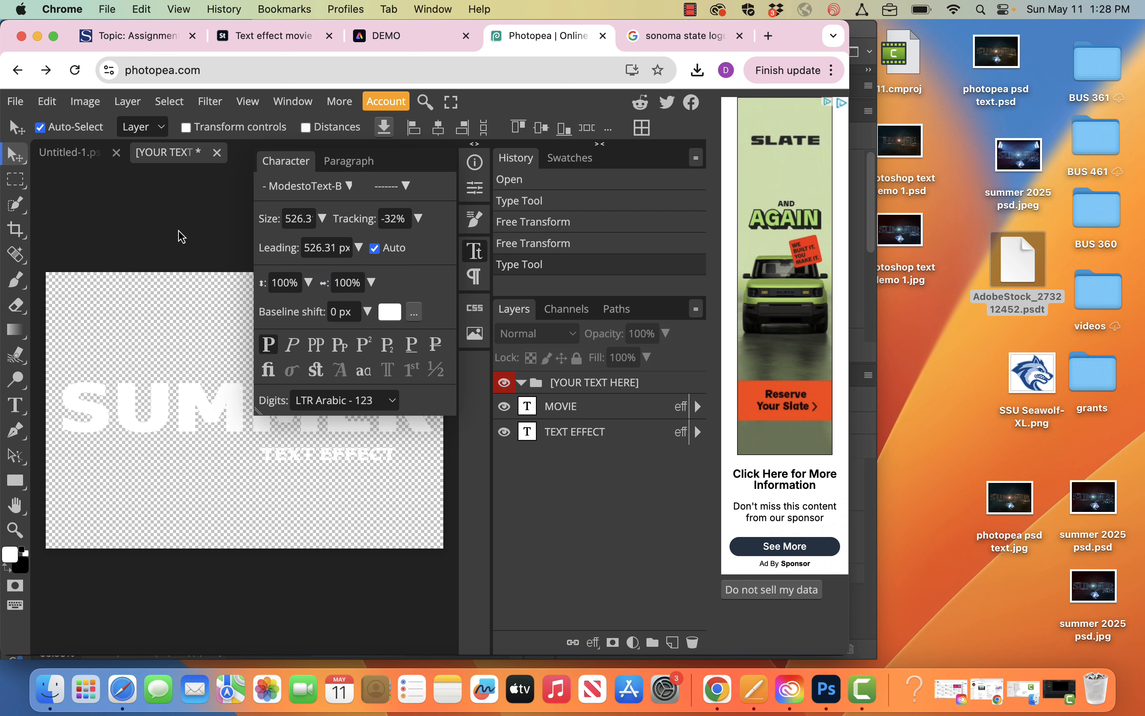
double_click(530, 432)
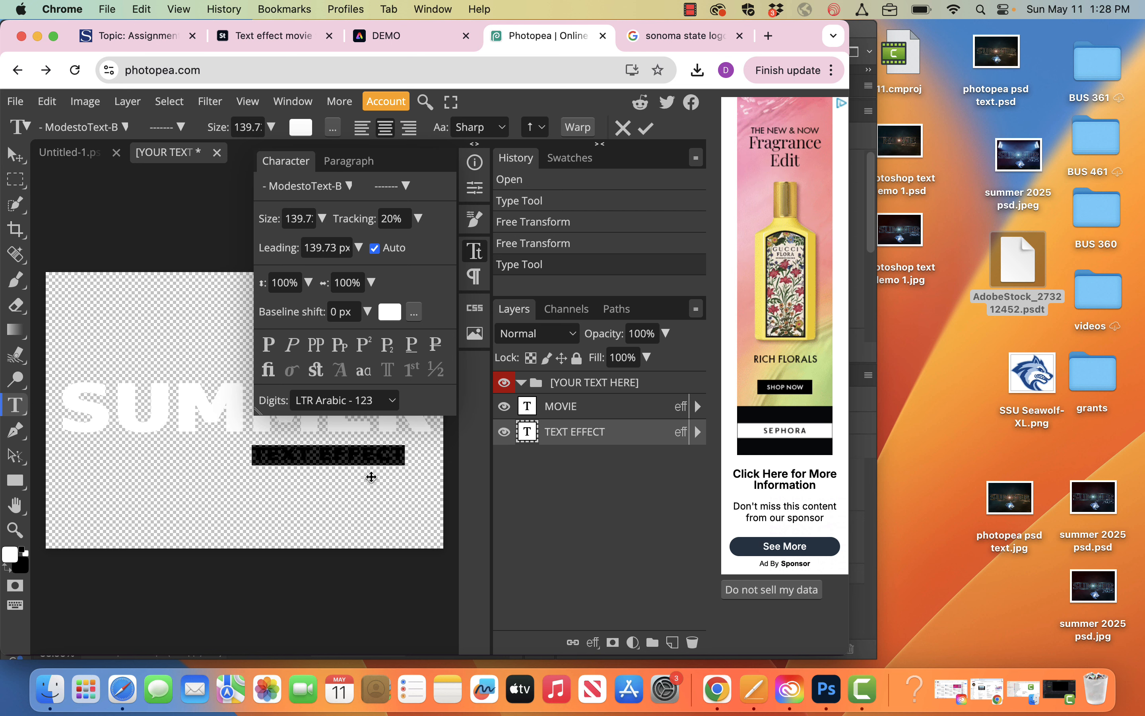
text(2025)
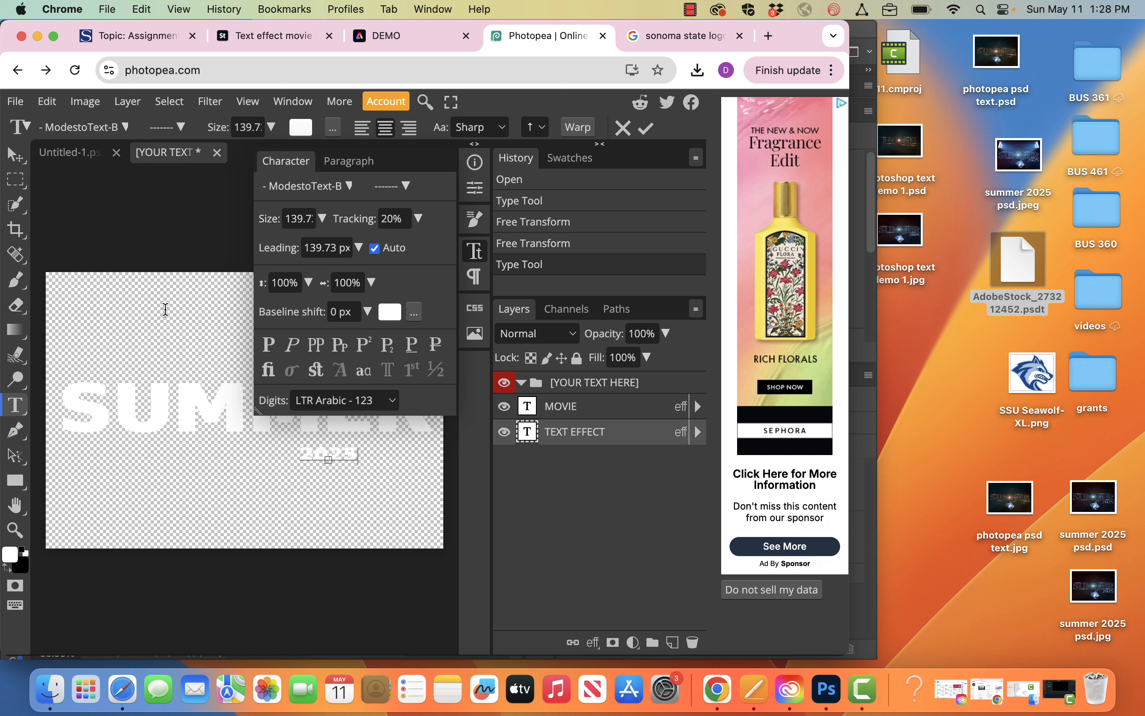
click(9, 157)
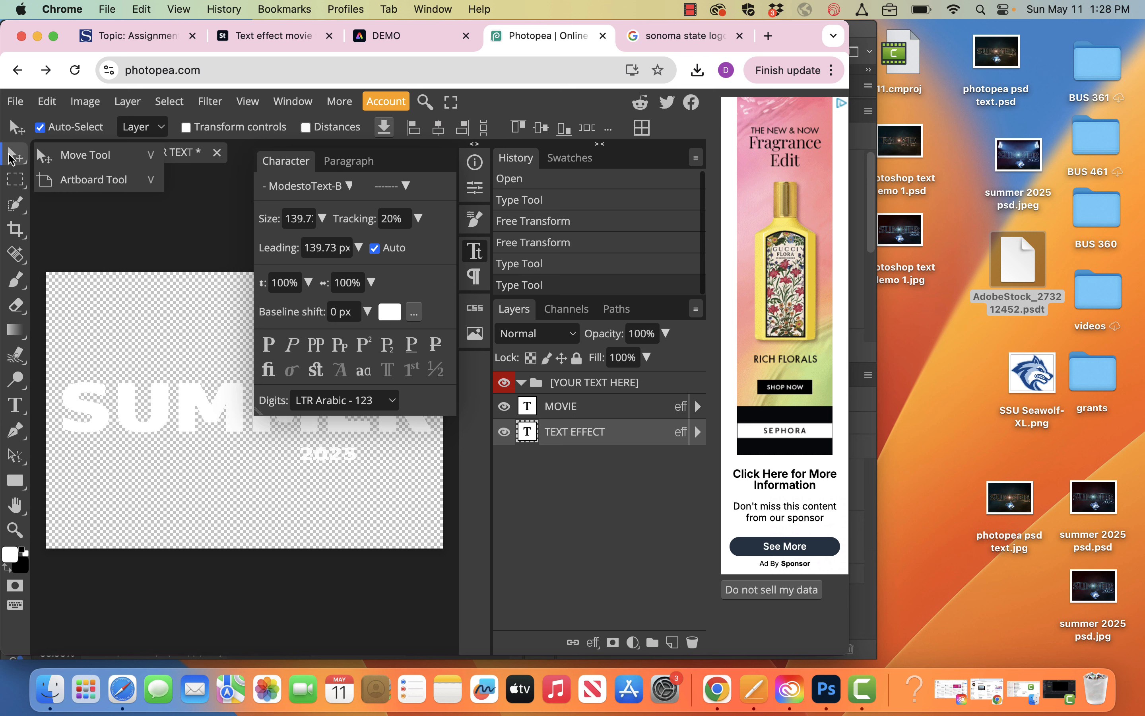
double_click(323, 450)
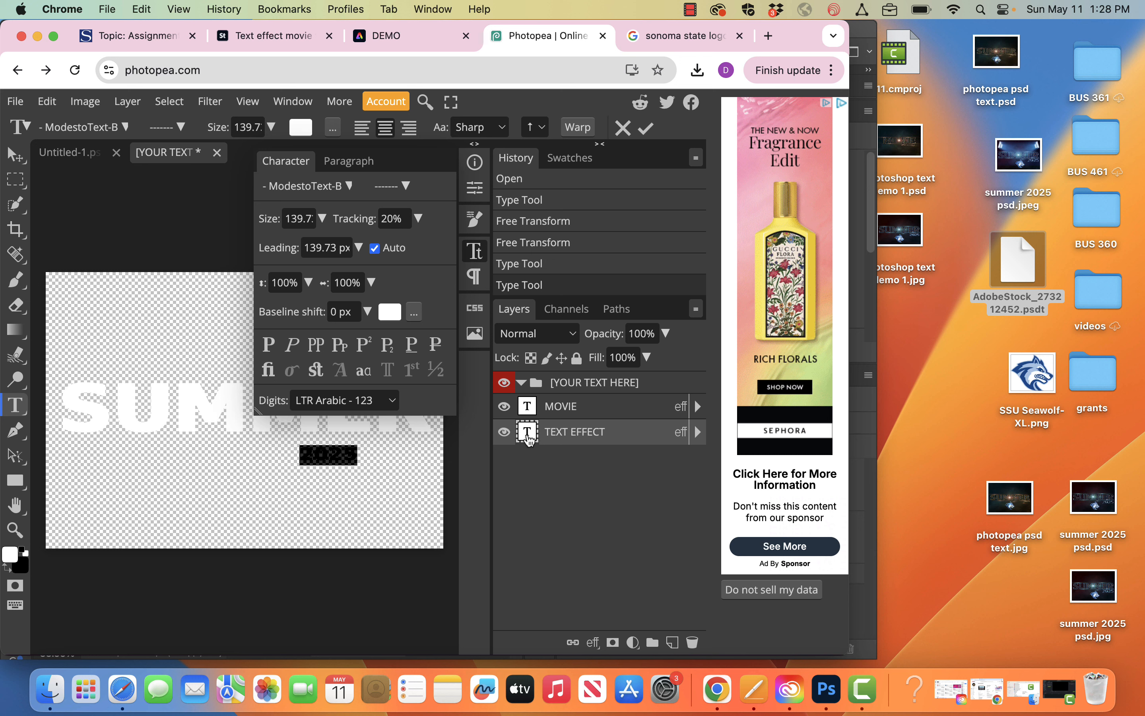
click(530, 407)
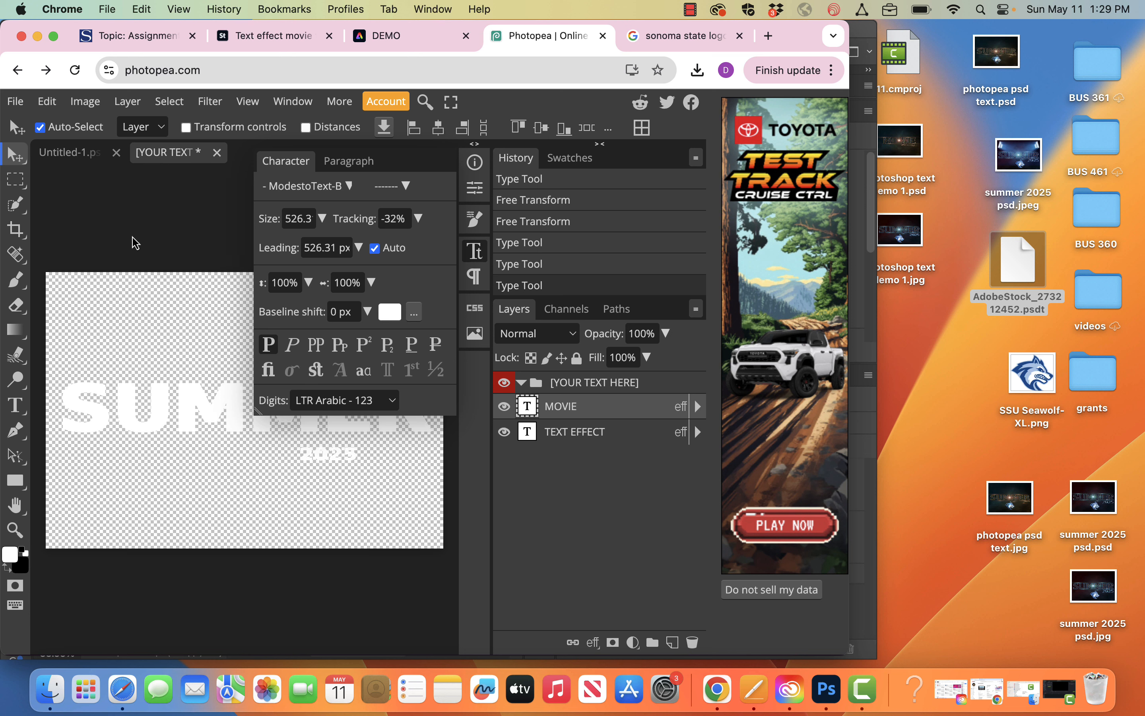
click(137, 204)
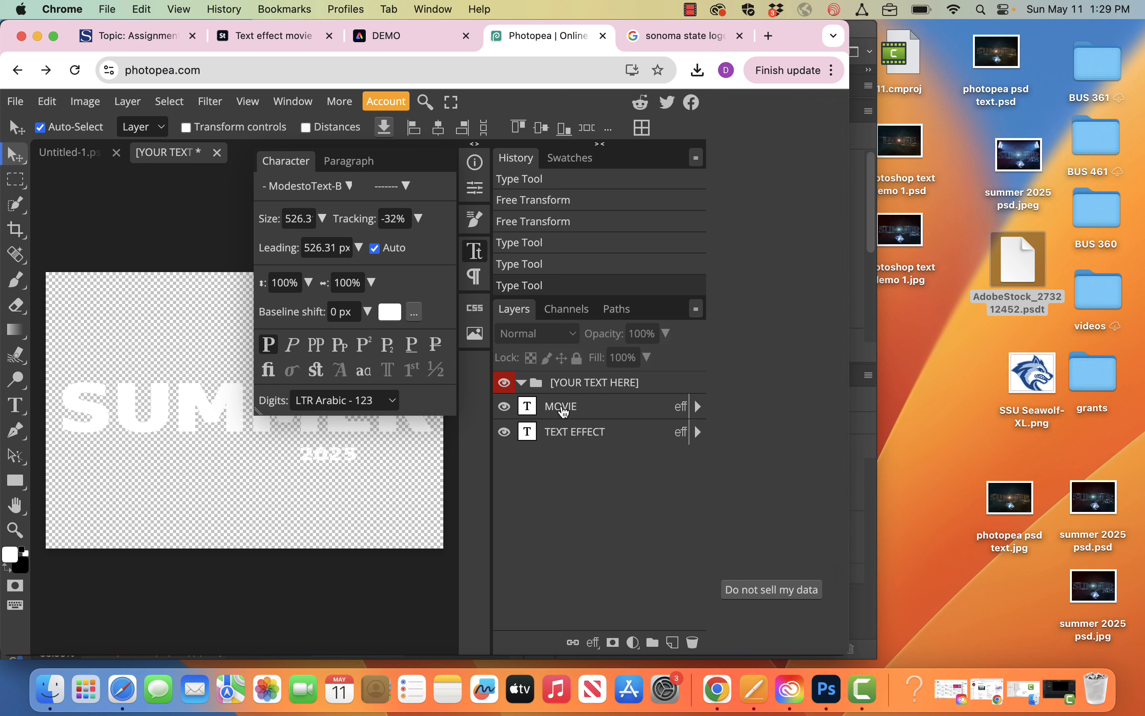
Step: Scale the 2025 text proportionally to 168% with Free Transform and apply it
double_click(318, 452)
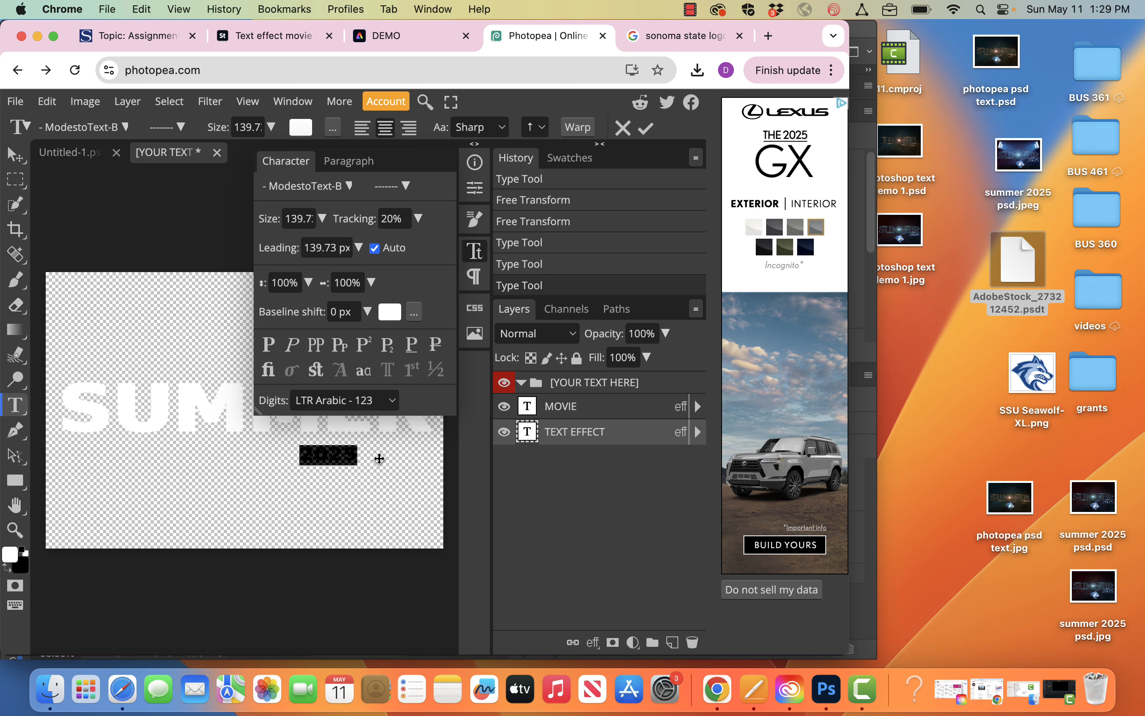
key(Escape)
key(v)
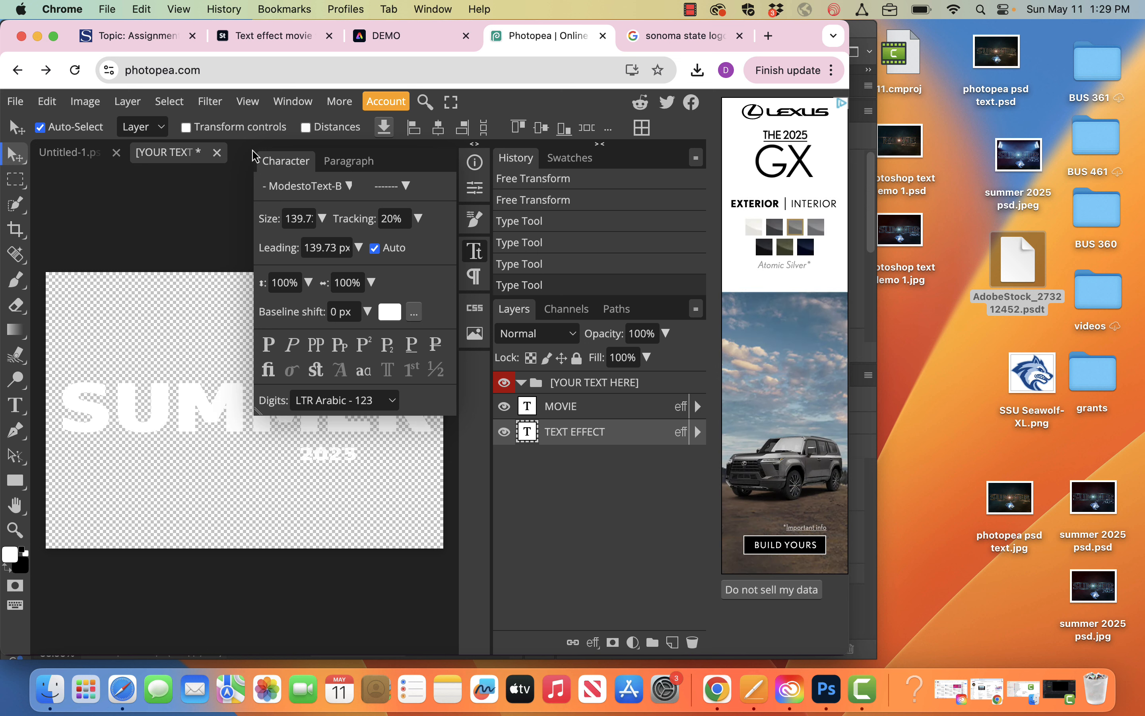
key(alt+super+t)
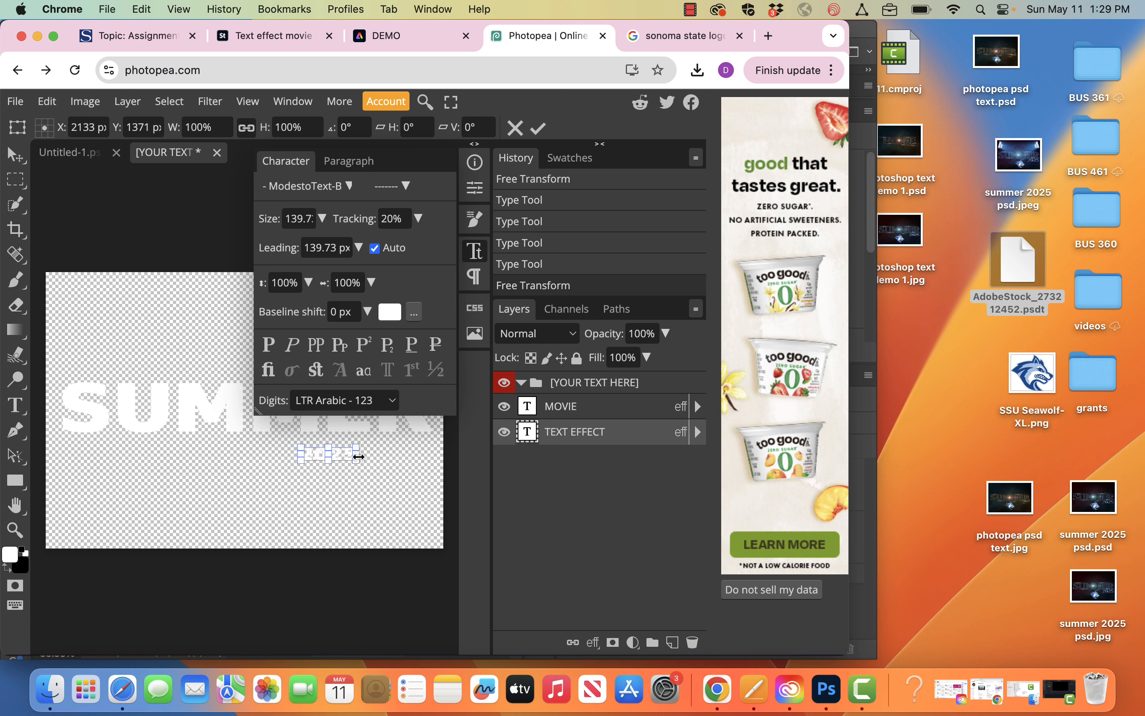
click(176, 132)
drag(176, 131, 202, 132)
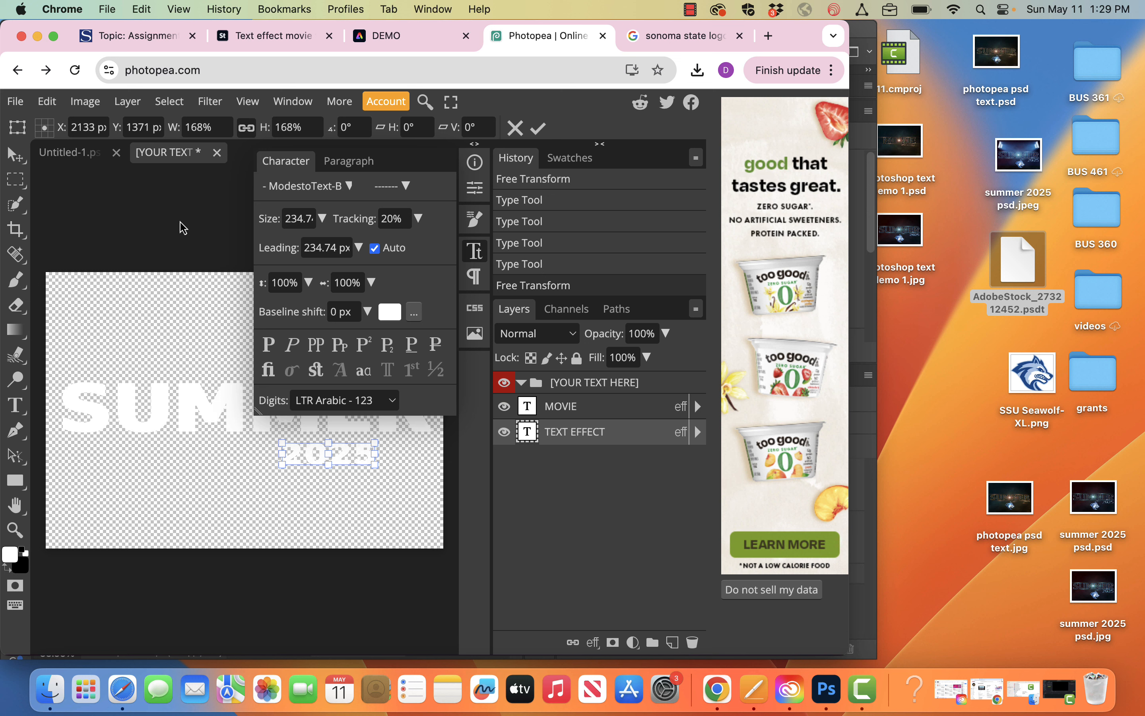
click(538, 128)
Step: Move the 2025 text directly beneath the last letters of SUMMER and deselect it
drag(354, 455, 414, 445)
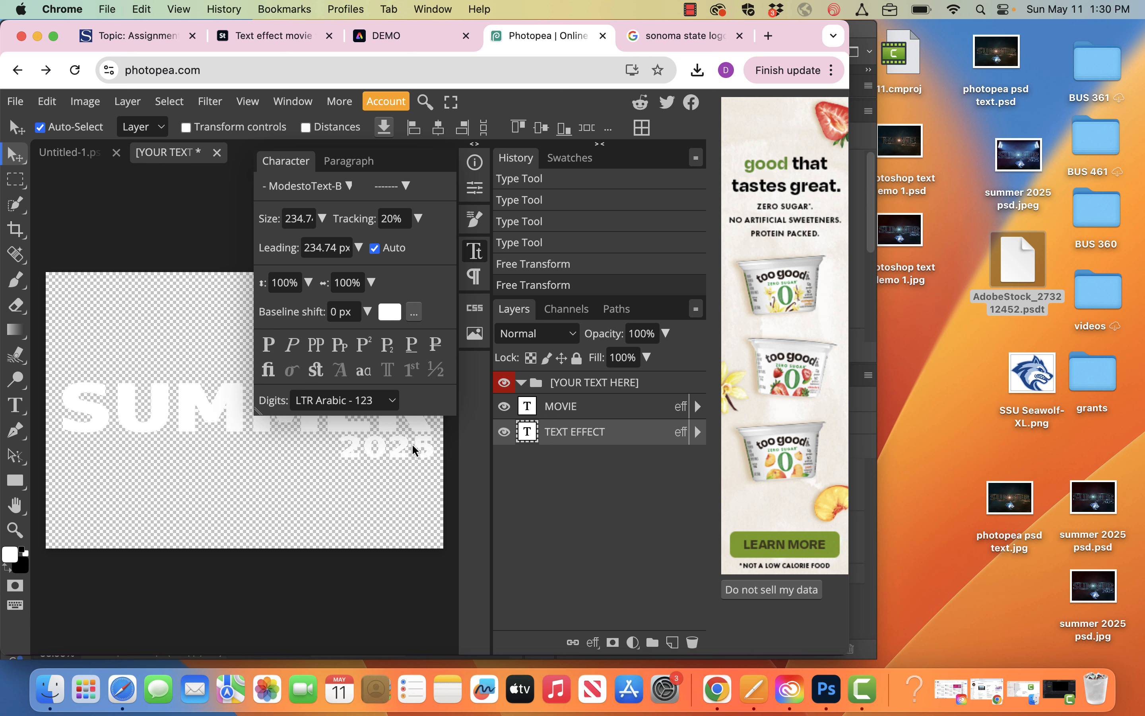
drag(411, 444, 412, 444)
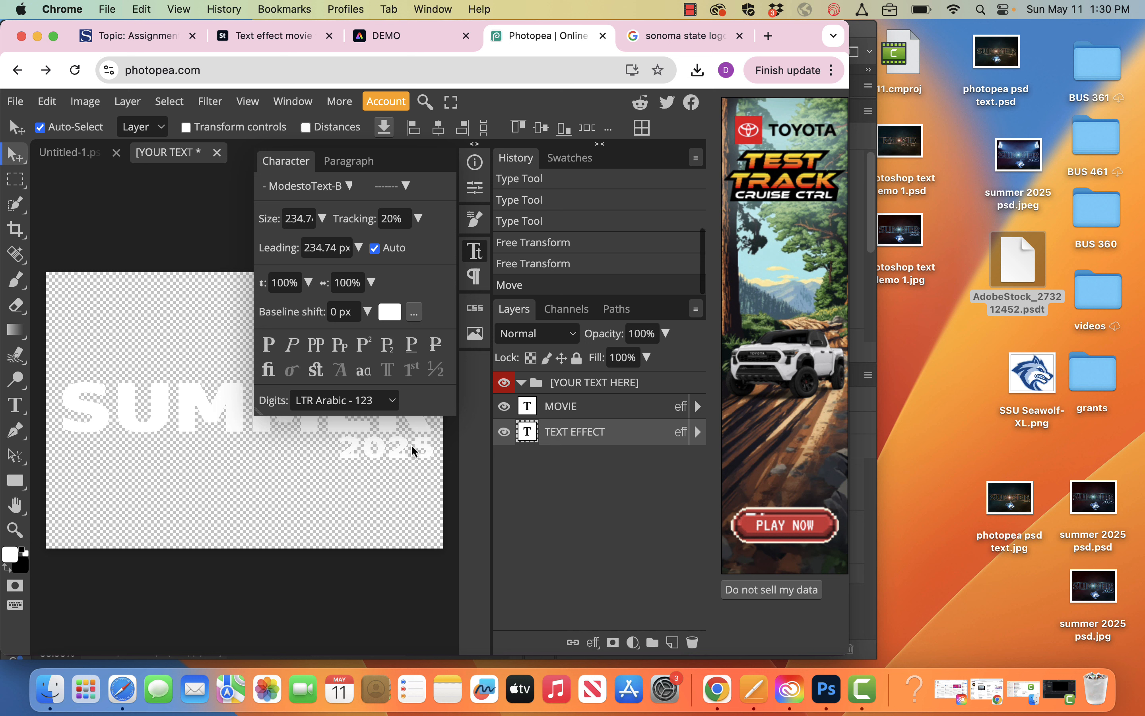
click(389, 489)
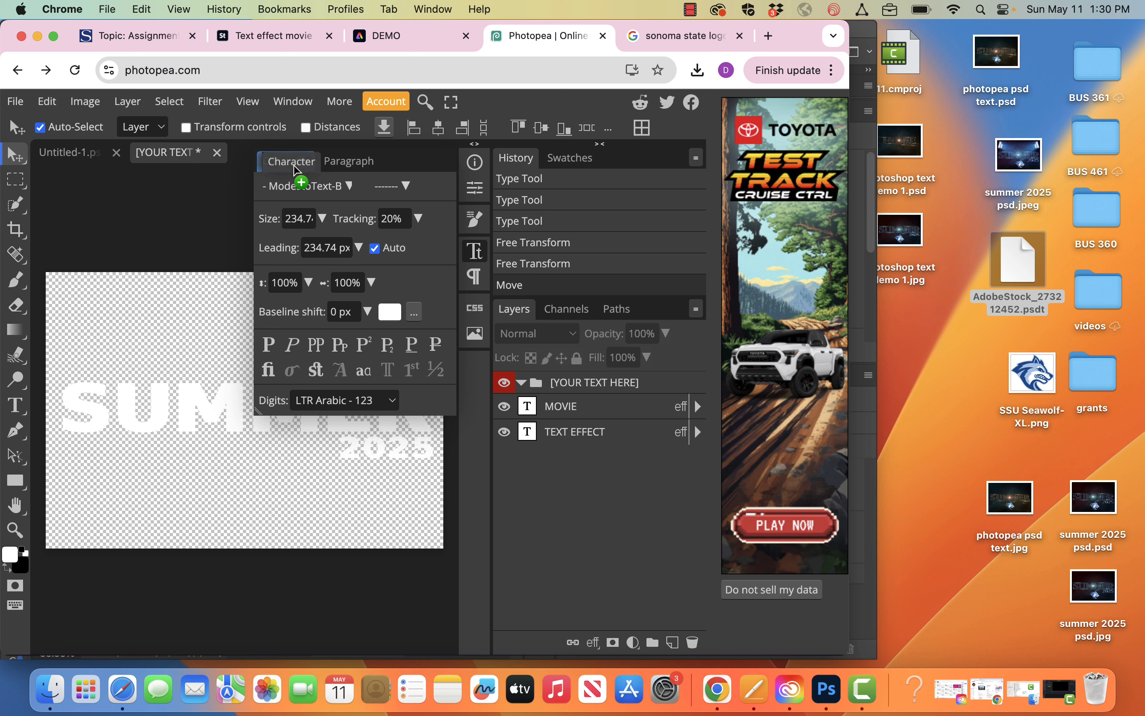
Step: Collapse the Character panel so it no longer covers the canvas
click(477, 254)
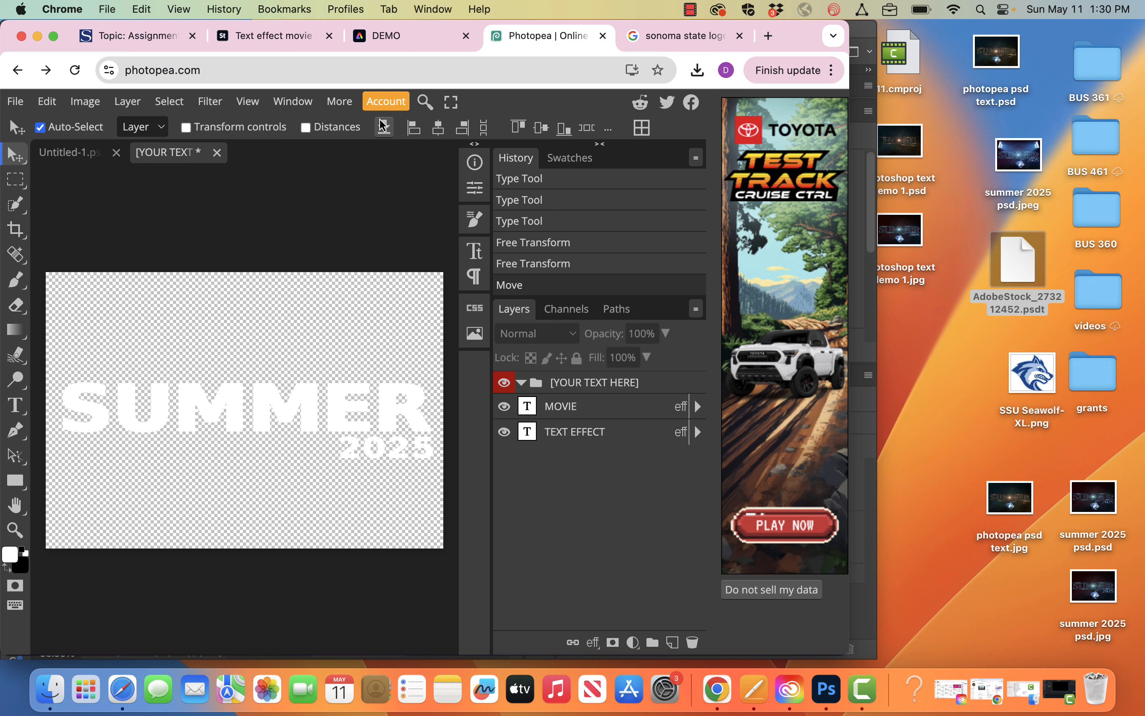
click(312, 104)
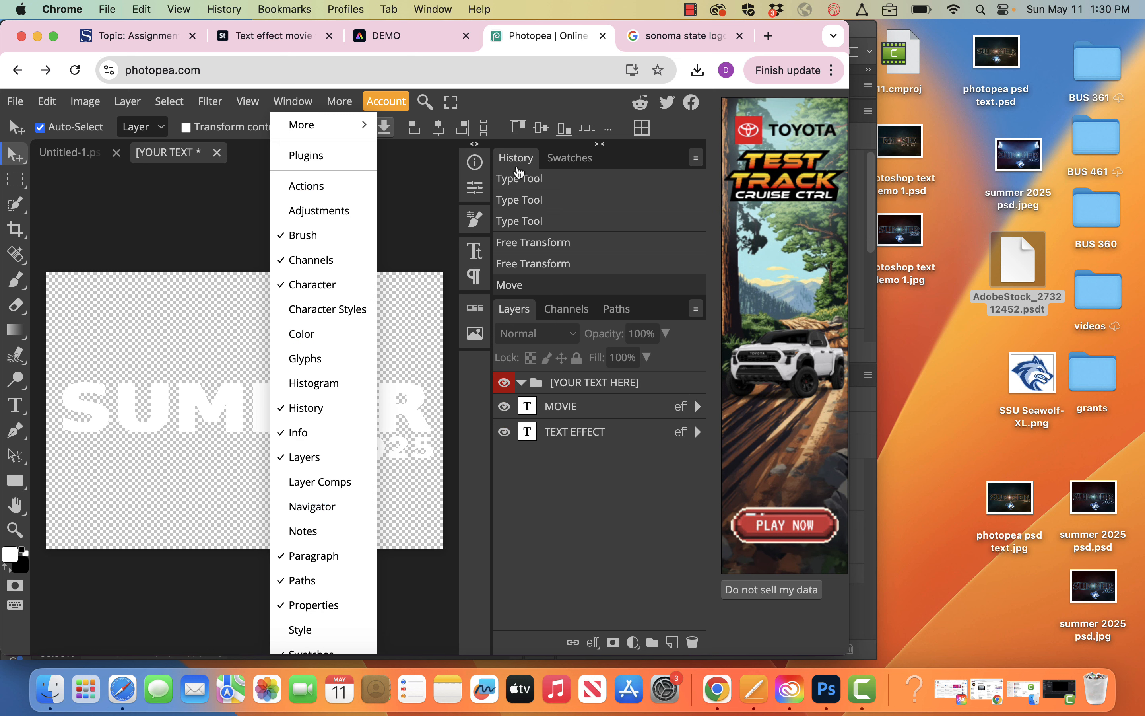
click(502, 161)
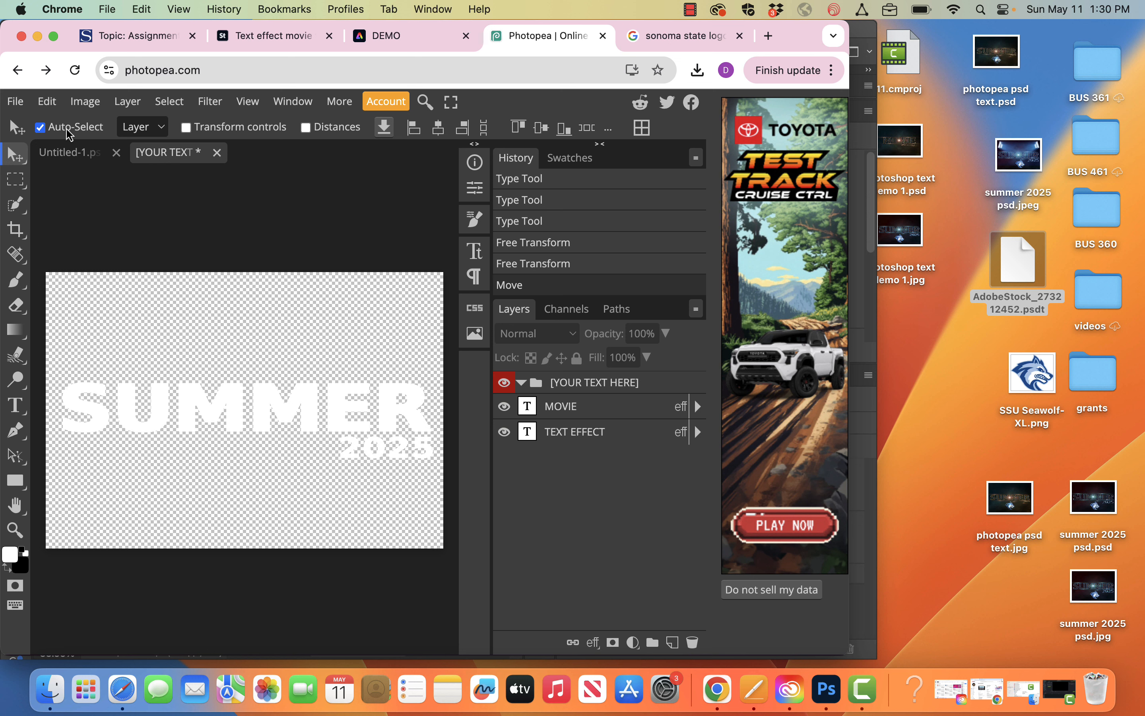
Step: Save the edited smart object back into the template and close its document
click(20, 106)
click(19, 104)
click(19, 104)
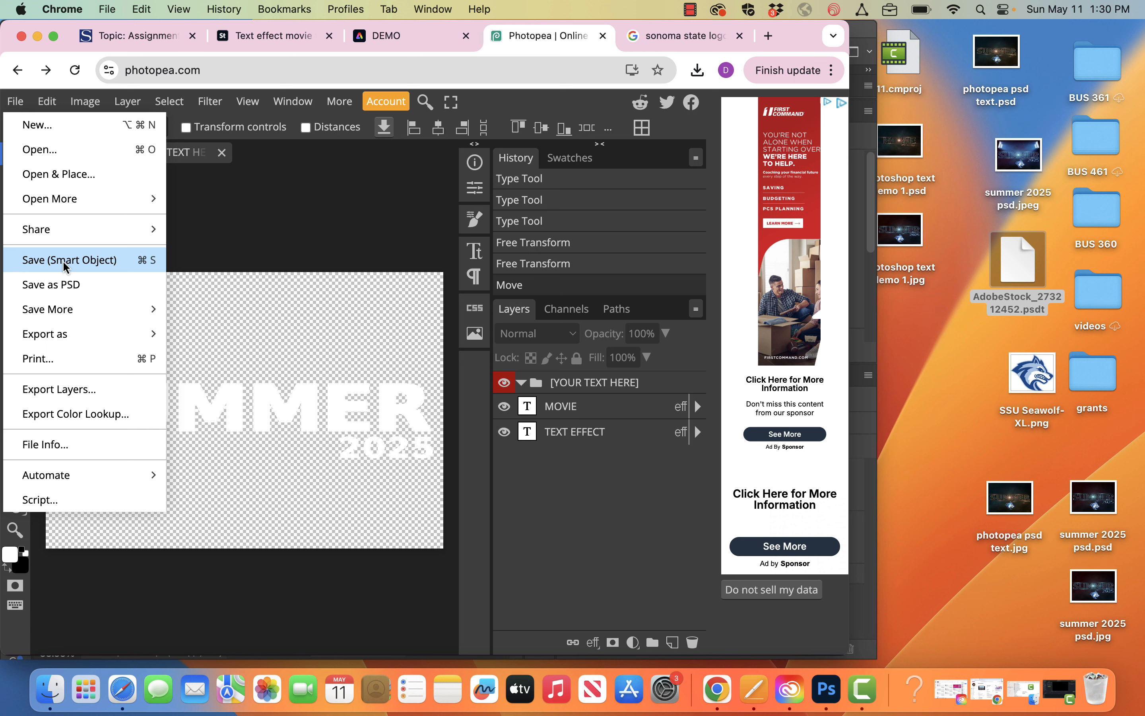
click(19, 102)
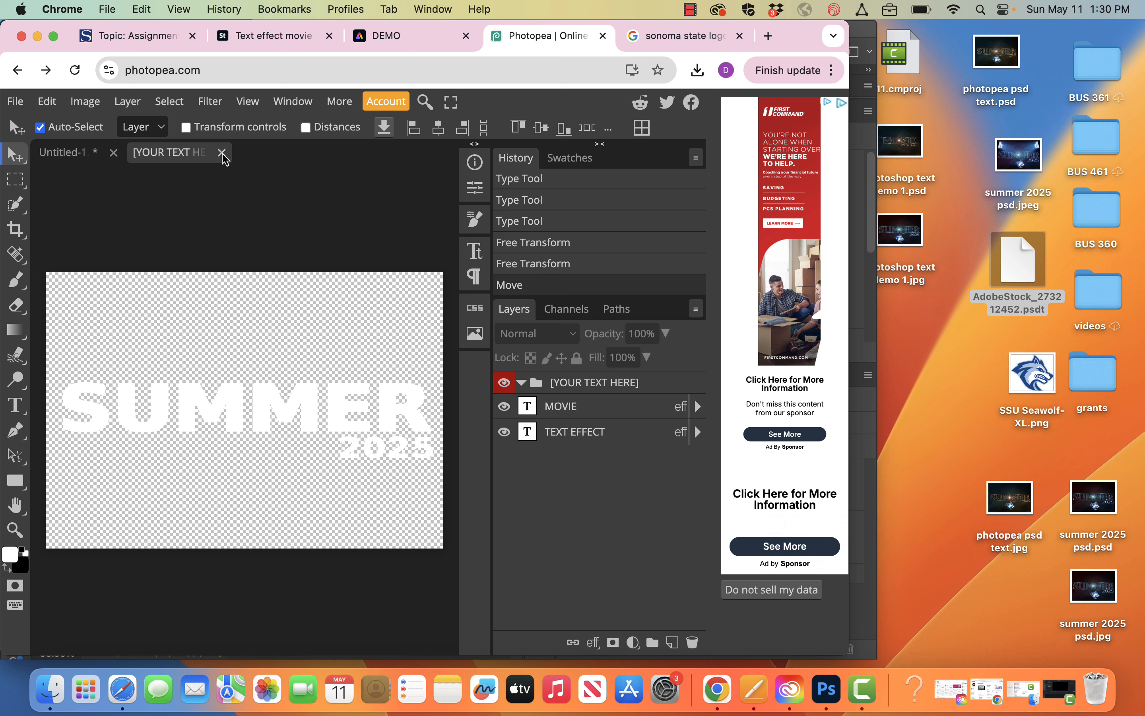
click(14, 104)
click(24, 116)
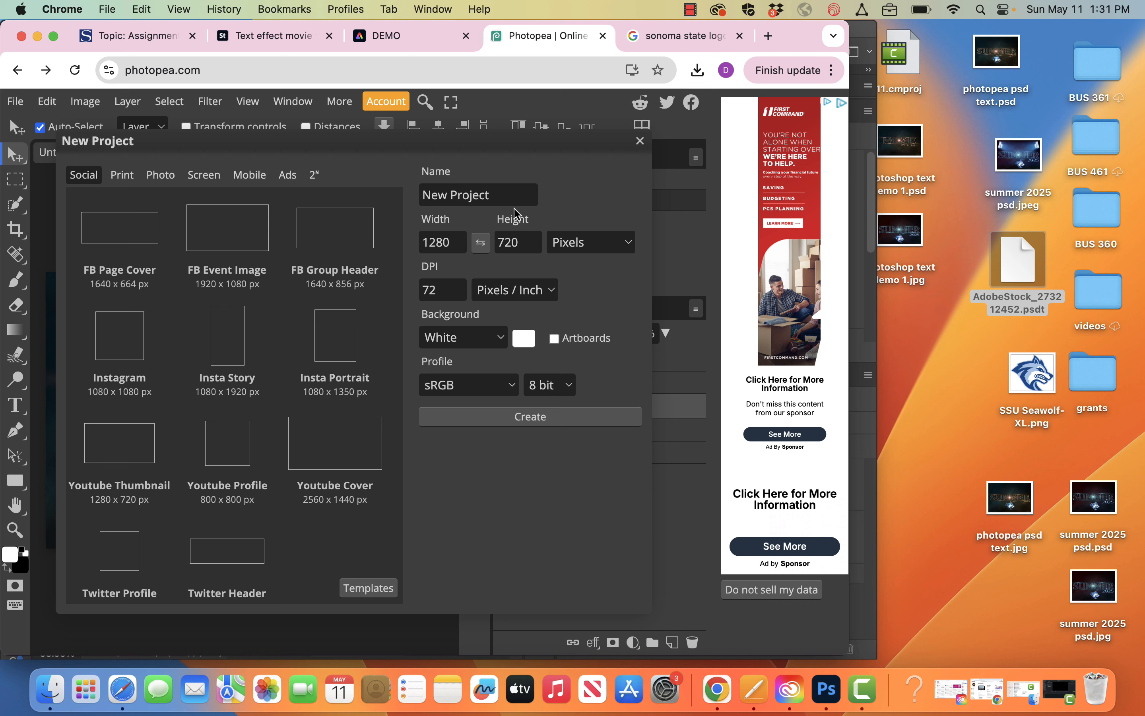
click(640, 142)
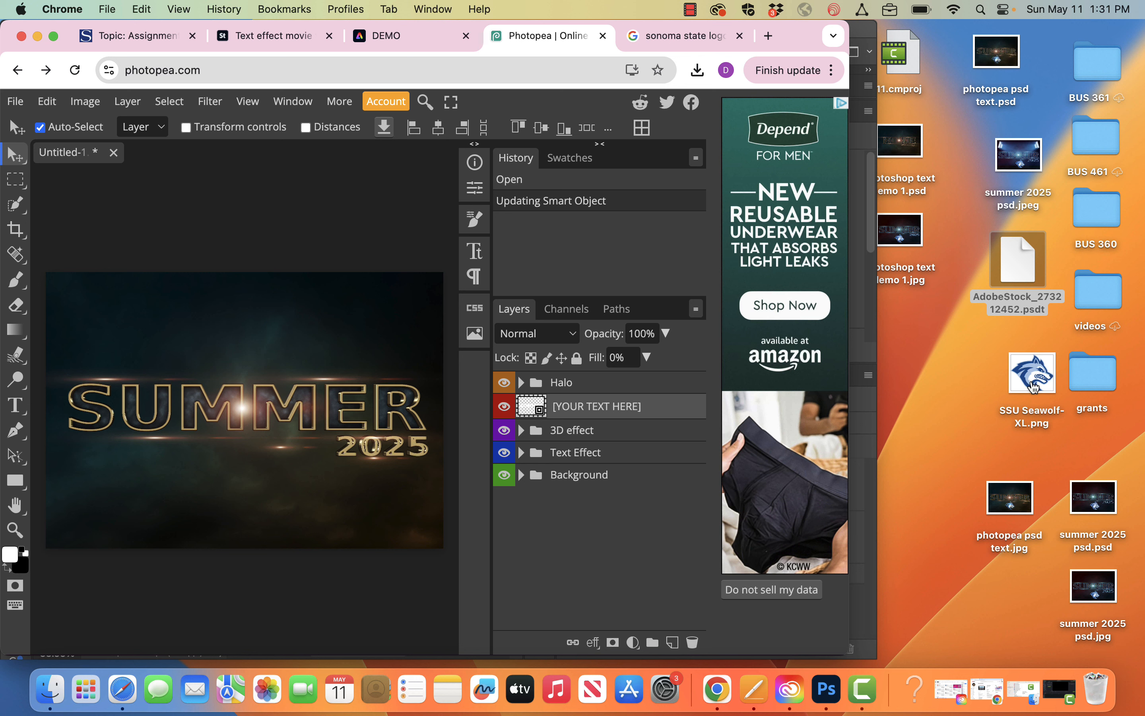
Step: Place SSU Seawolf-XL.png from the desktop into the template and move its layer above the Halo group
drag(1033, 387, 261, 495)
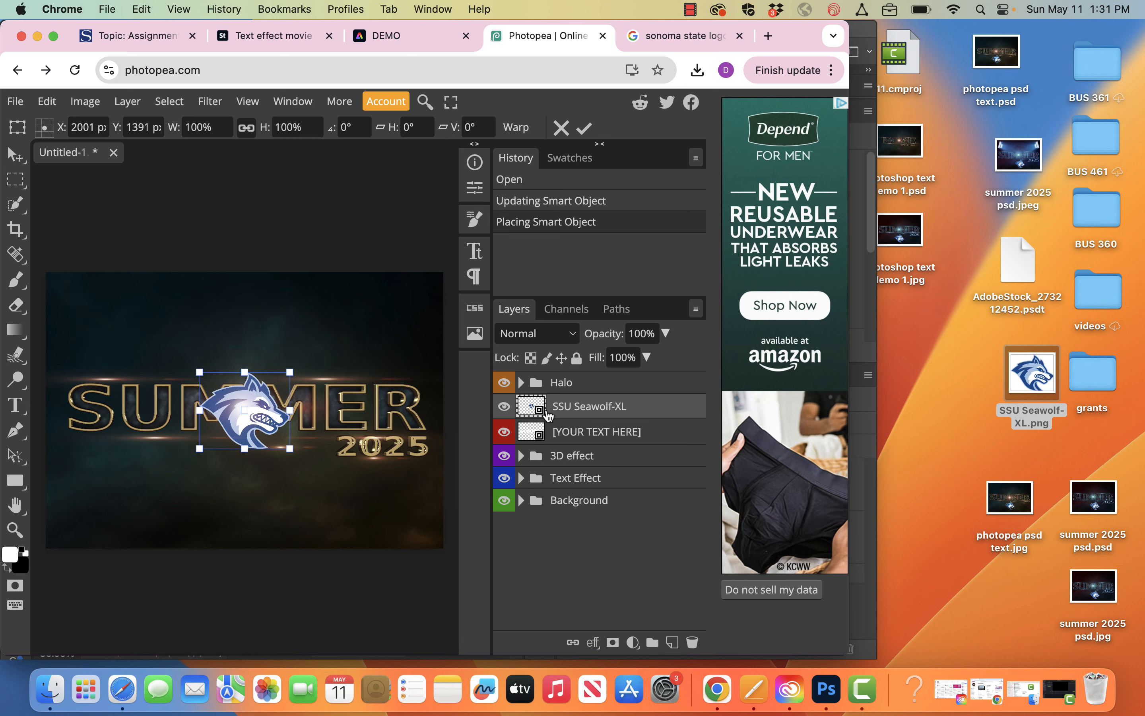
mouse_move(578, 408)
mouse_down()
mouse_move(580, 382)
mouse_move(571, 407)
mouse_up()
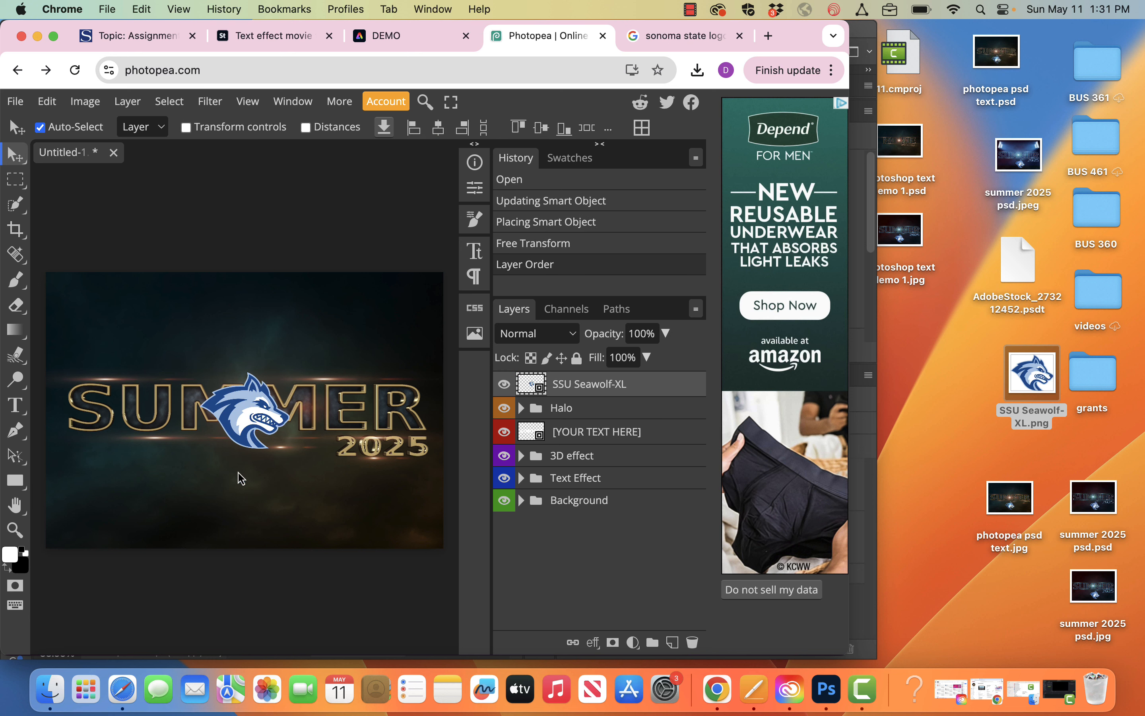
Step: Move the Seawolf logo below the SUMMER text, shift the Orange Halo glow behind it, and collapse the Halo group
mouse_move(253, 442)
mouse_down()
mouse_move(251, 416)
mouse_move(241, 452)
mouse_move(254, 423)
mouse_move(252, 445)
mouse_up()
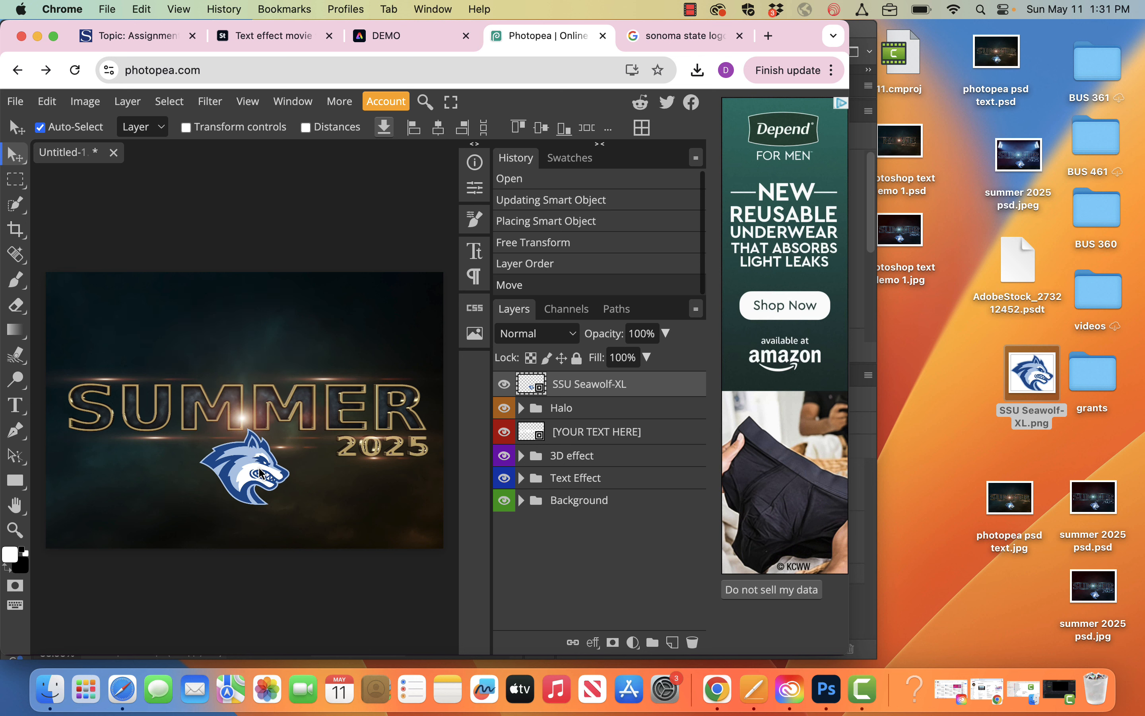
drag(259, 481, 251, 473)
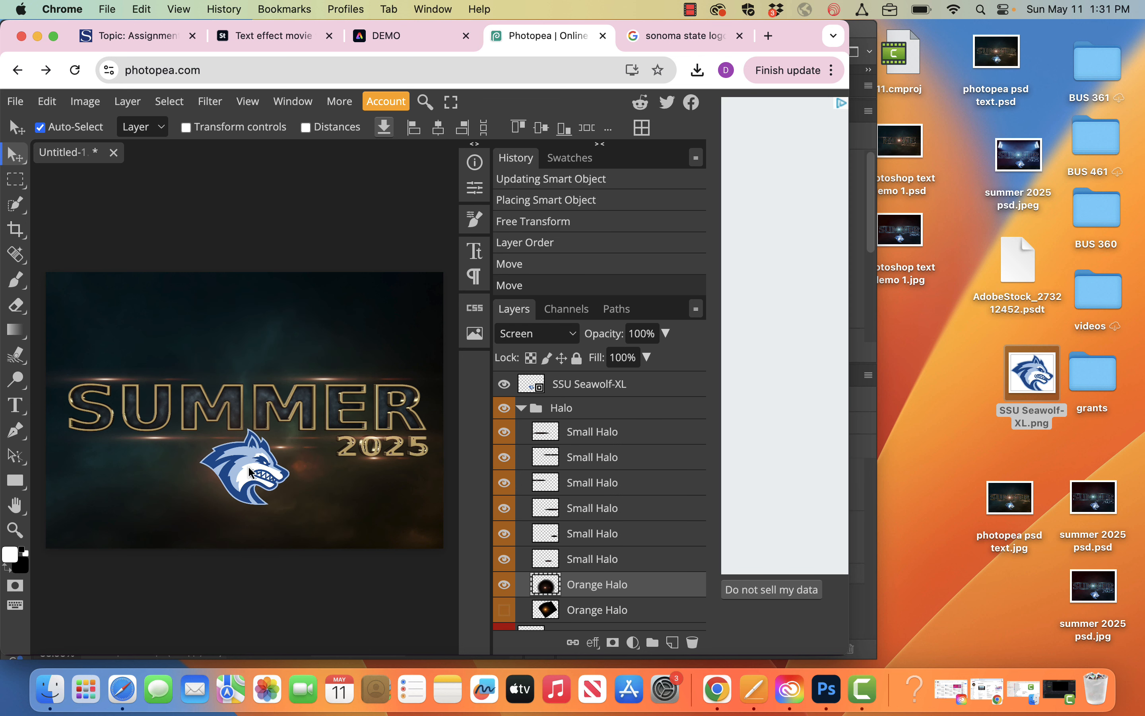
click(521, 408)
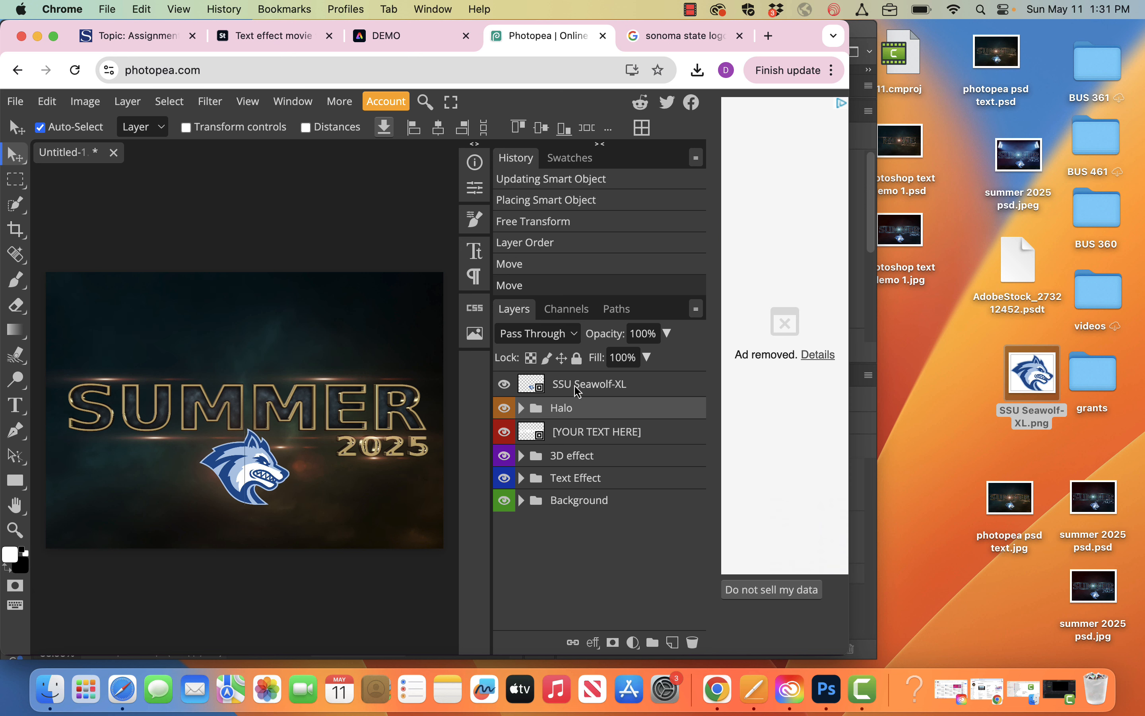
Step: Fine-tune the SSU Seawolf-XL logo's position slightly lower beneath SUMMER and set its blend mode to Color Dodge
click(613, 386)
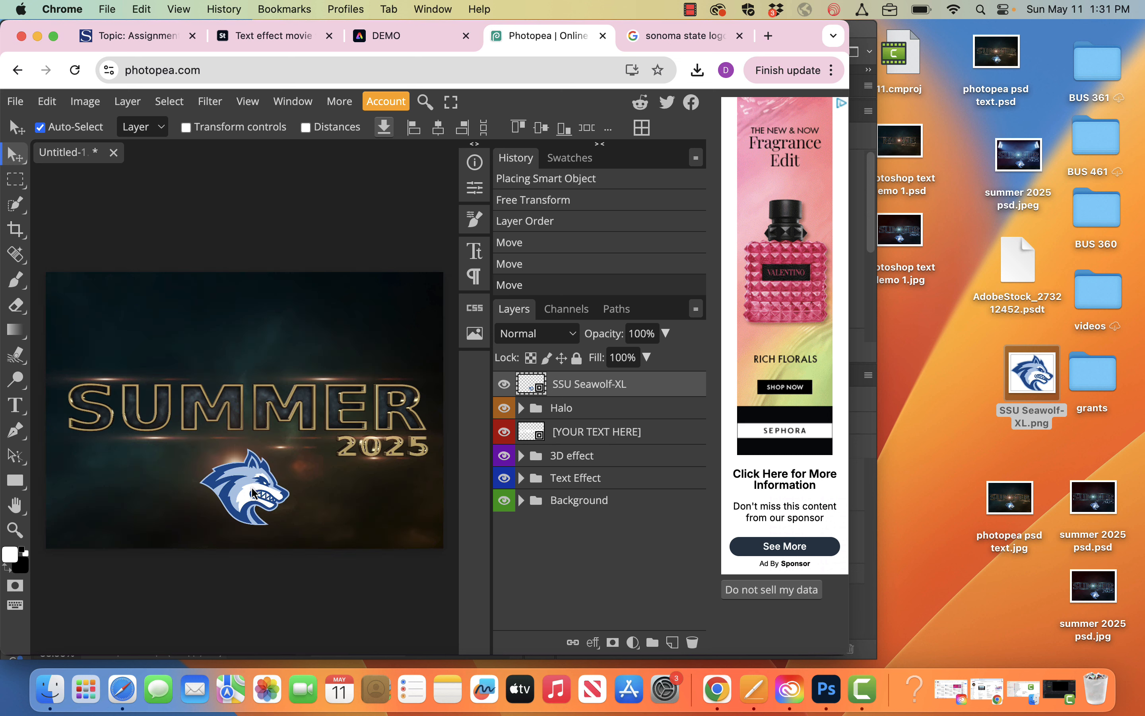
key(shift+Up)
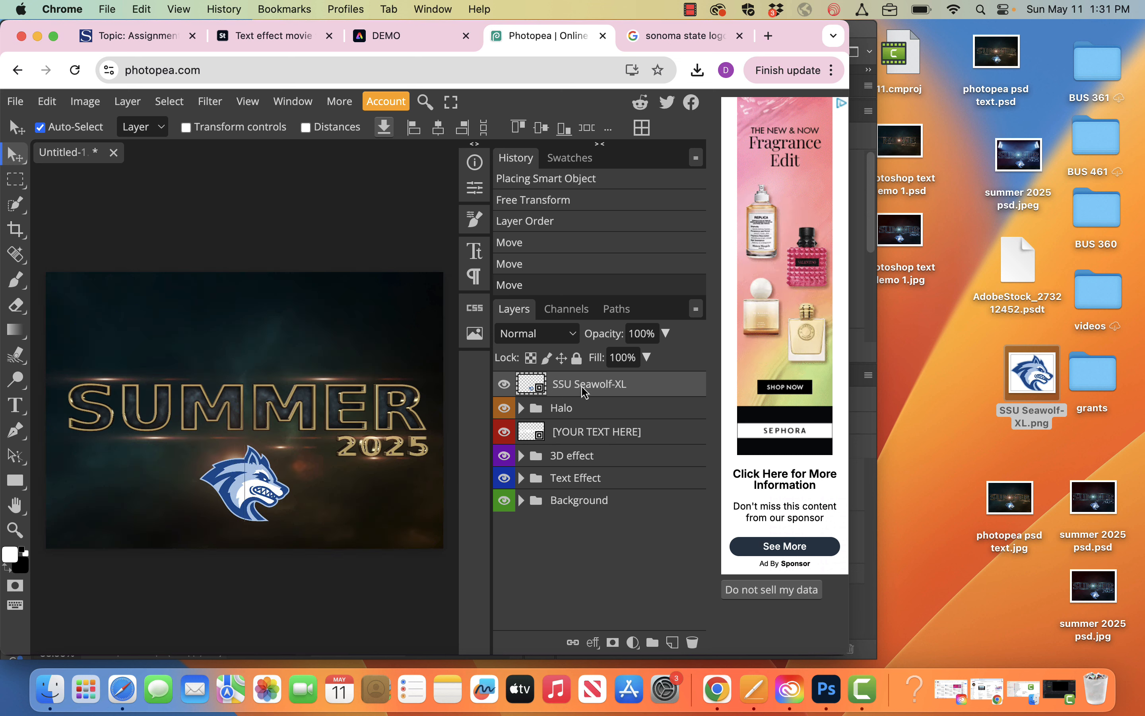
key(shift+Right)
click(572, 335)
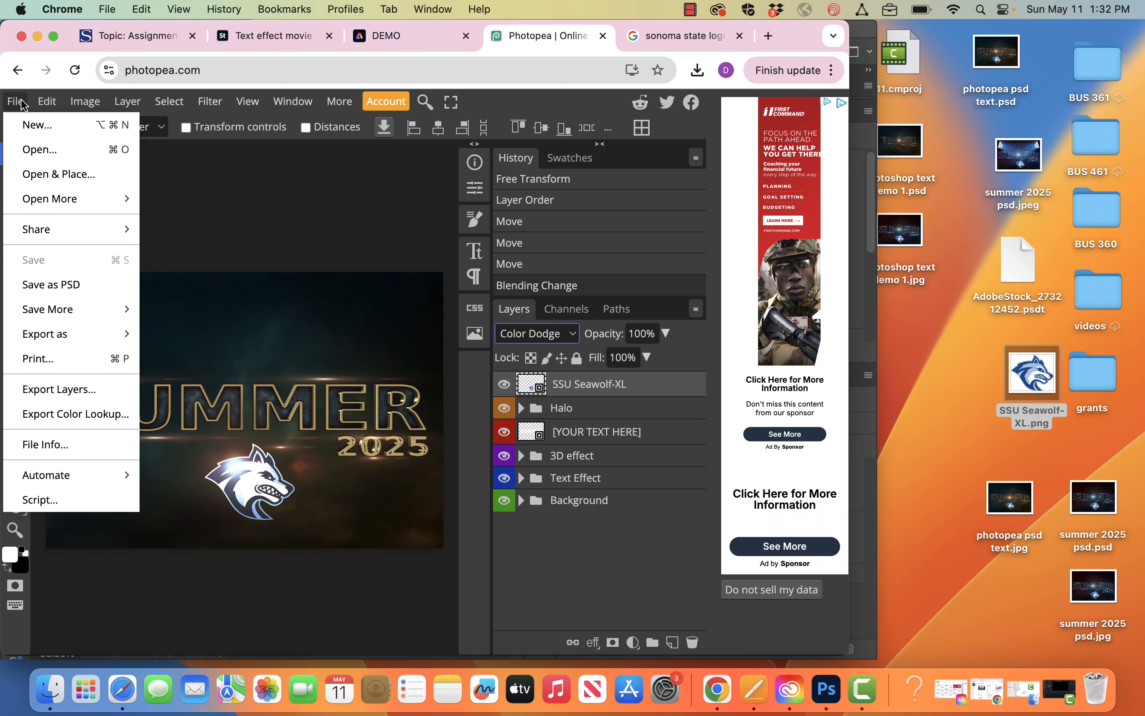
Step: Save the design as a PSD named PHOTOpea text effect demo on the desktop
click(50, 285)
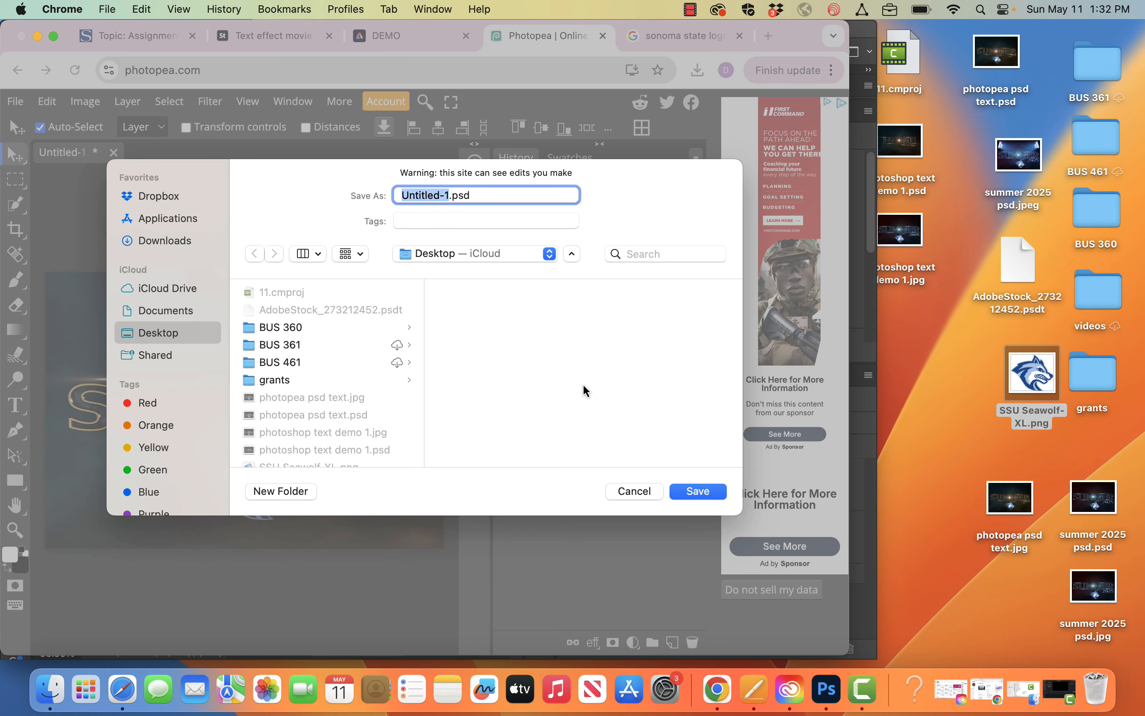
text(PHOTO)
text(pea text ef)
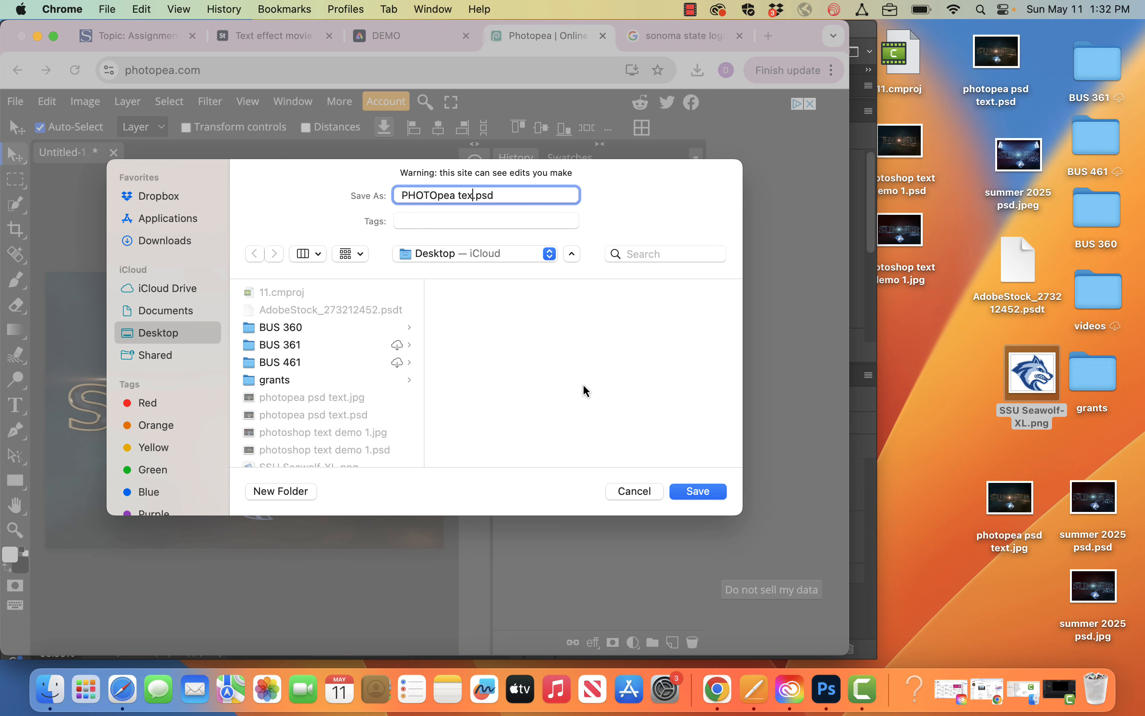
text(fect demo)
key(Return)
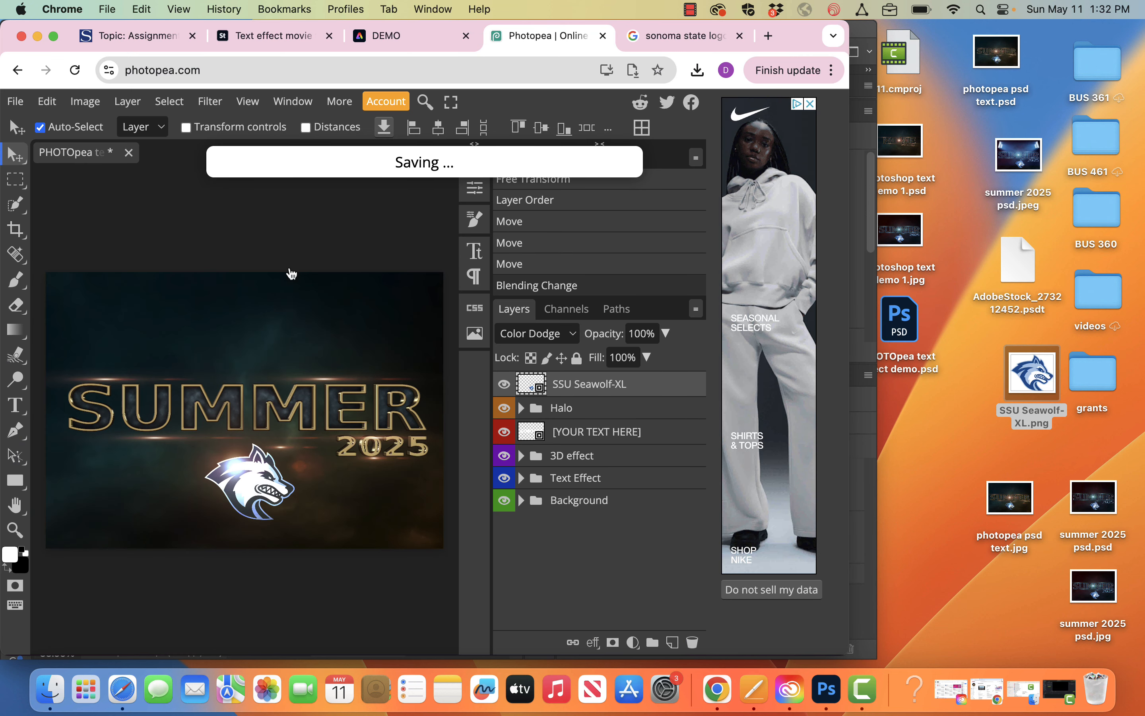
Step: Save the PSD to PeaDrive storage in the BUS 361 Summer 2025 folder as PHOTOpea text effect demo.psd
click(15, 101)
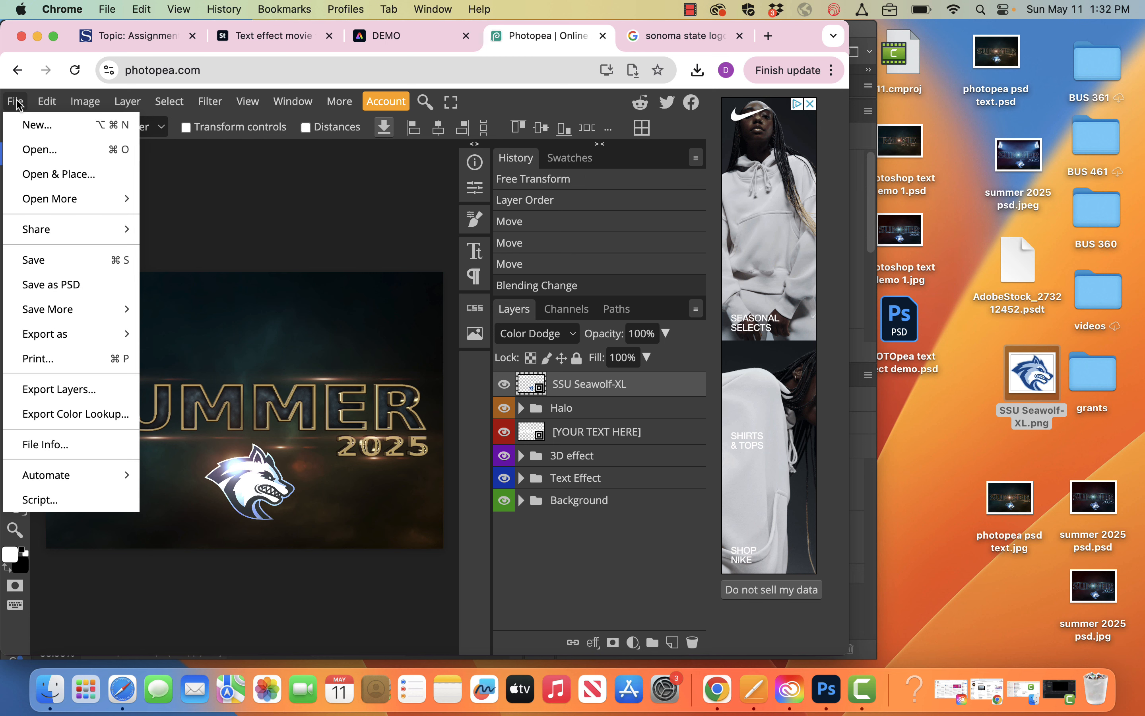
mouse_move(95, 310)
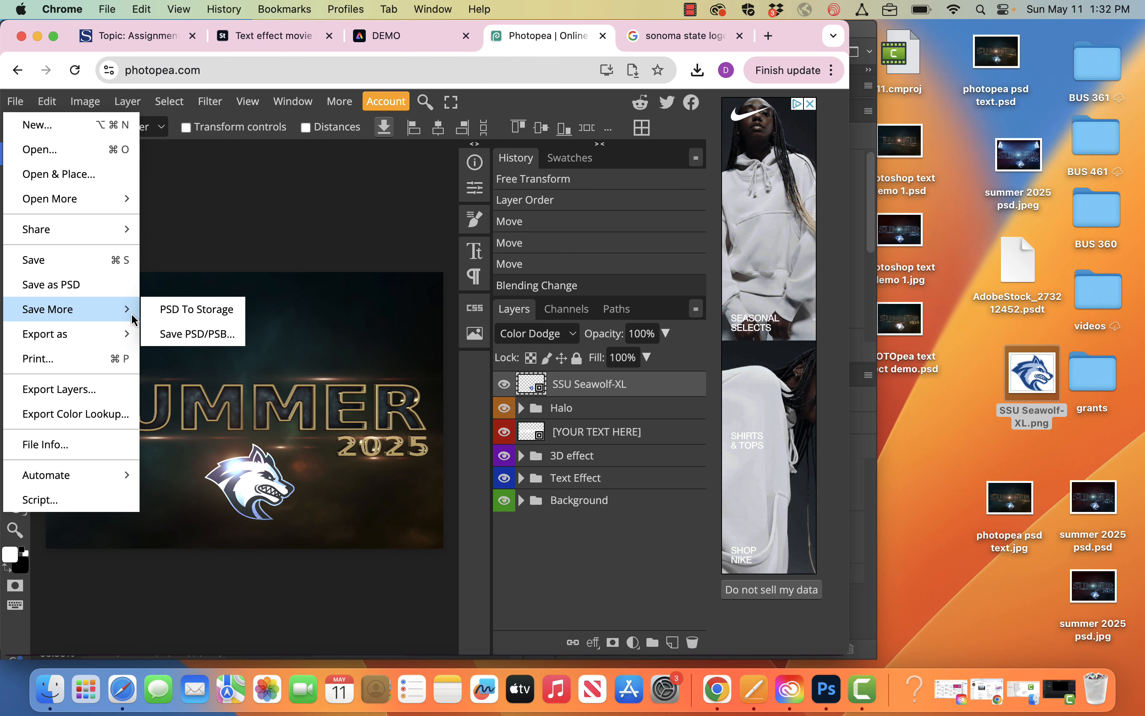
click(192, 314)
click(98, 234)
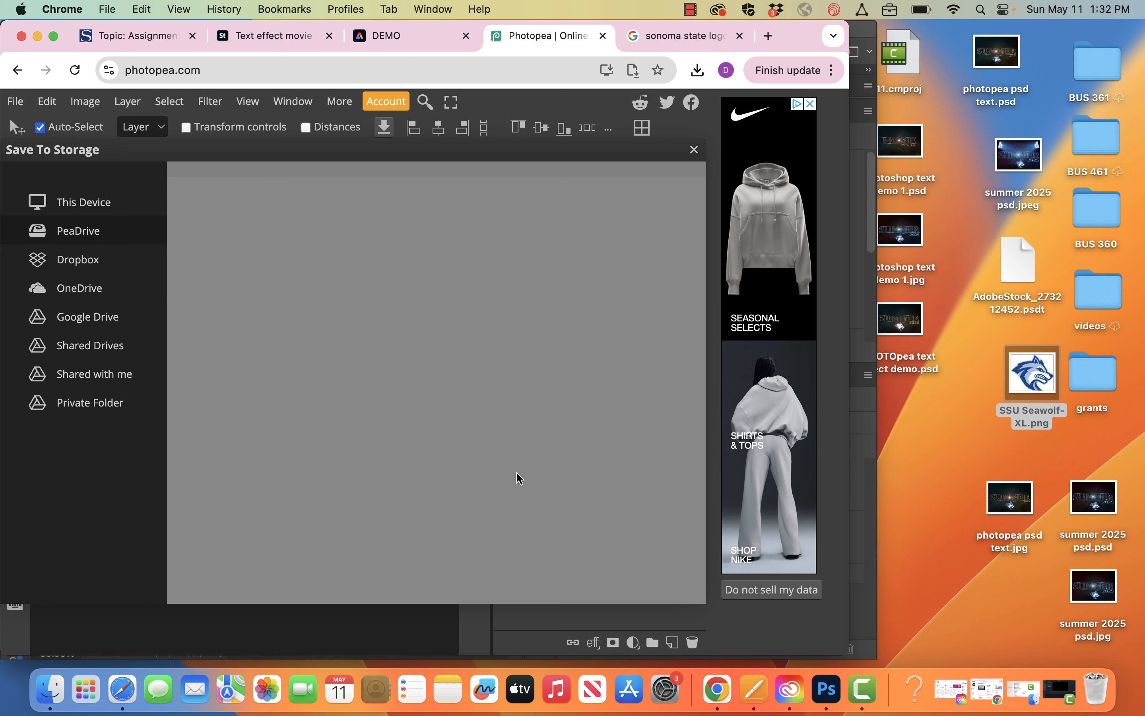
click(194, 234)
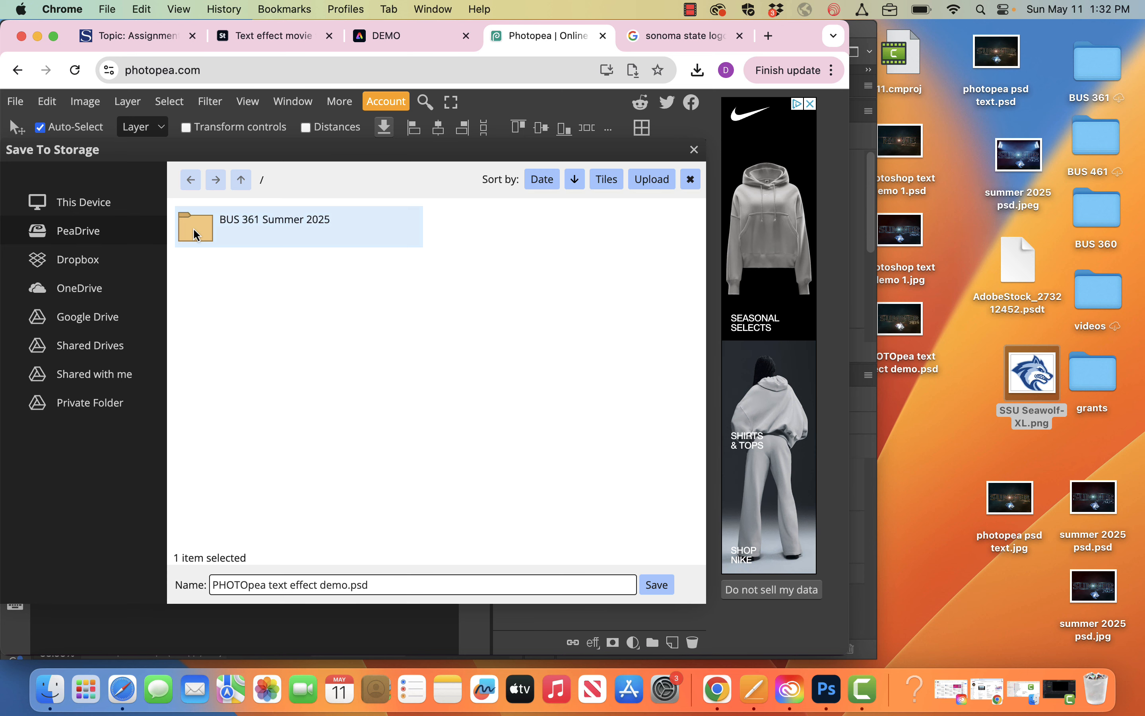
click(195, 234)
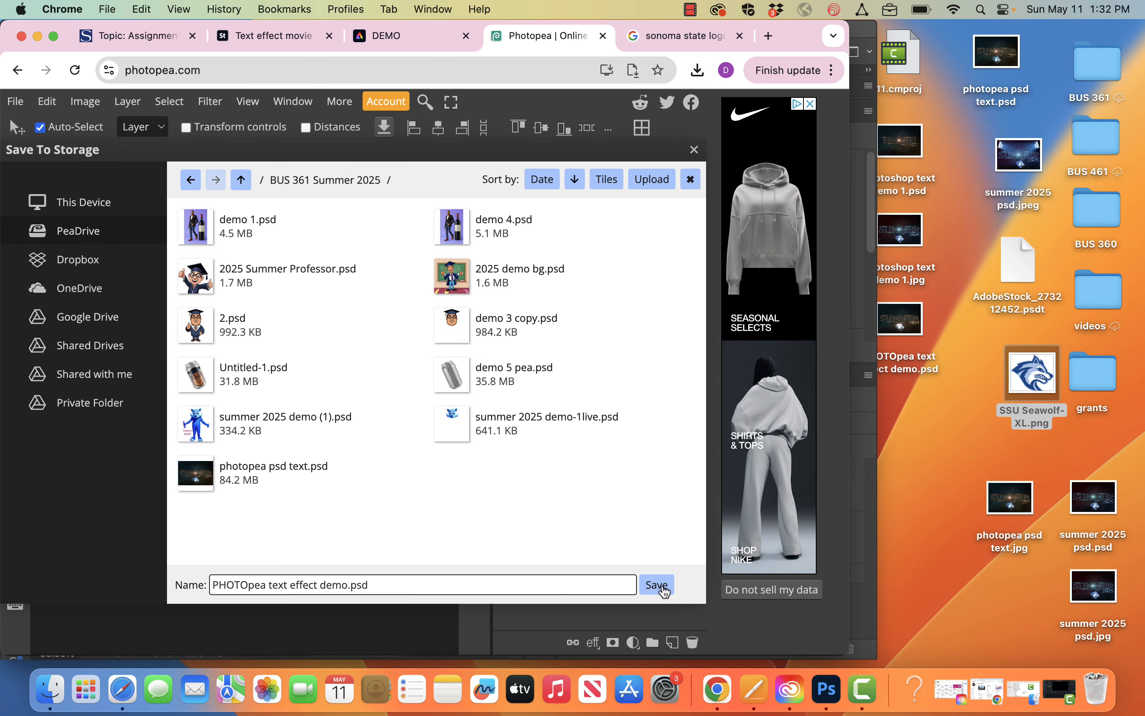
click(658, 585)
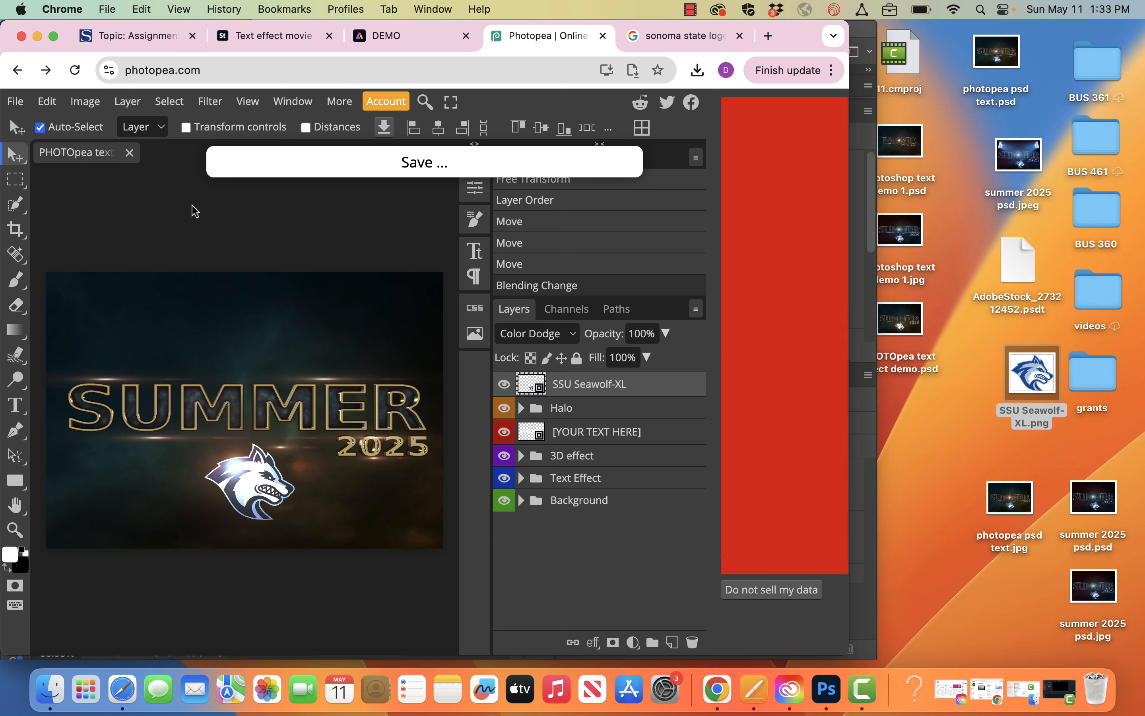
Step: Export the design as a JPG 1000 px wide, named PHOTOpea text effect demo
click(15, 101)
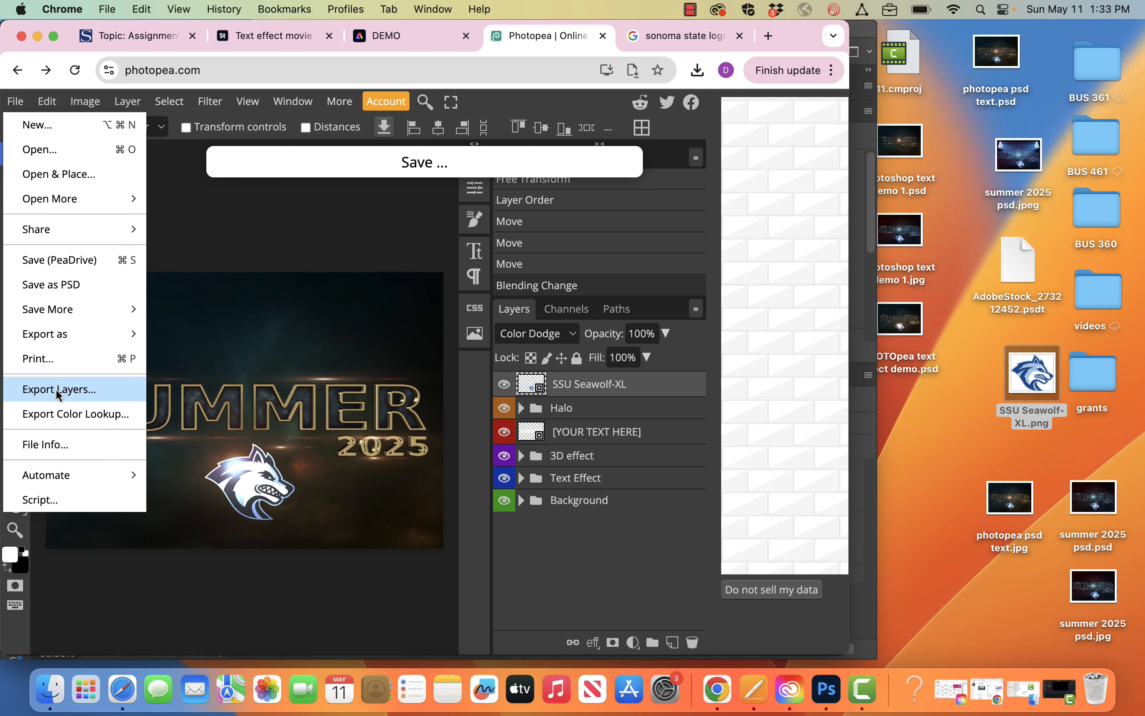
mouse_move(62, 333)
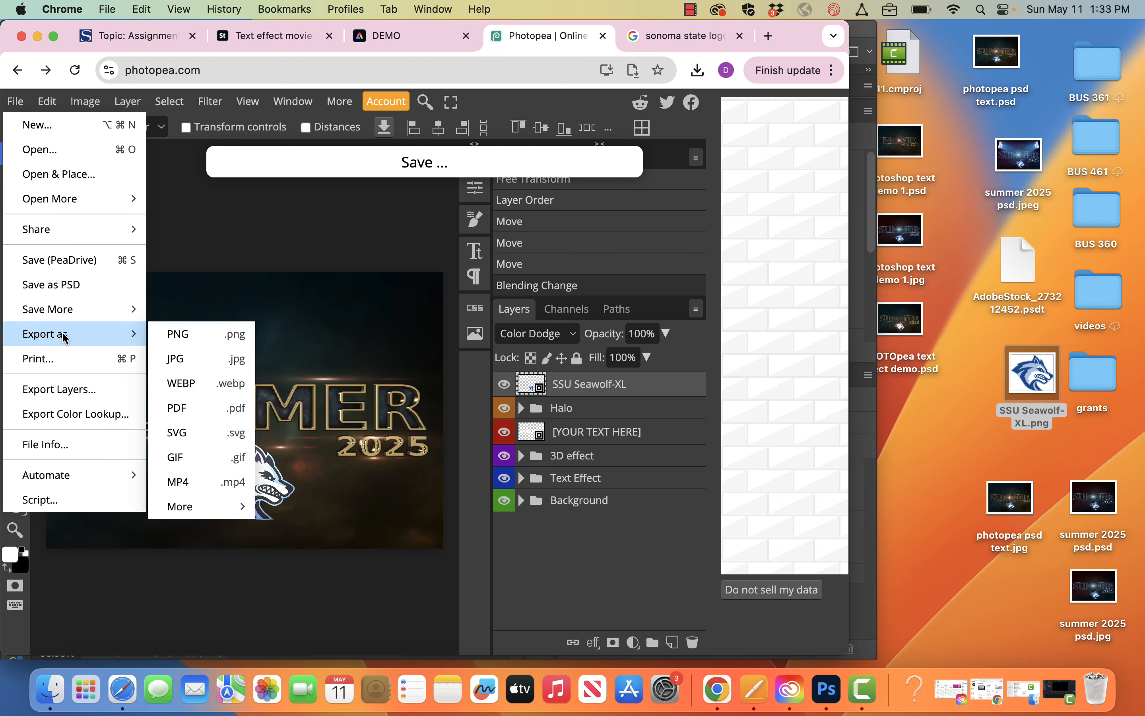
click(187, 360)
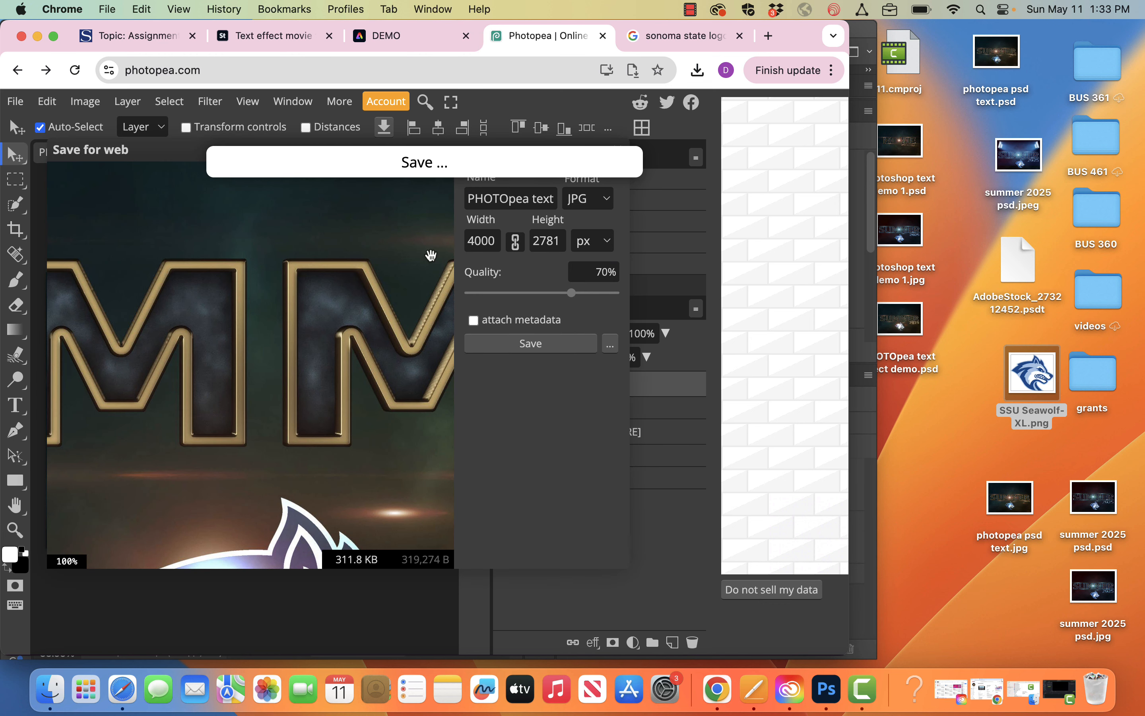
click(495, 241)
text(1)
key(Return)
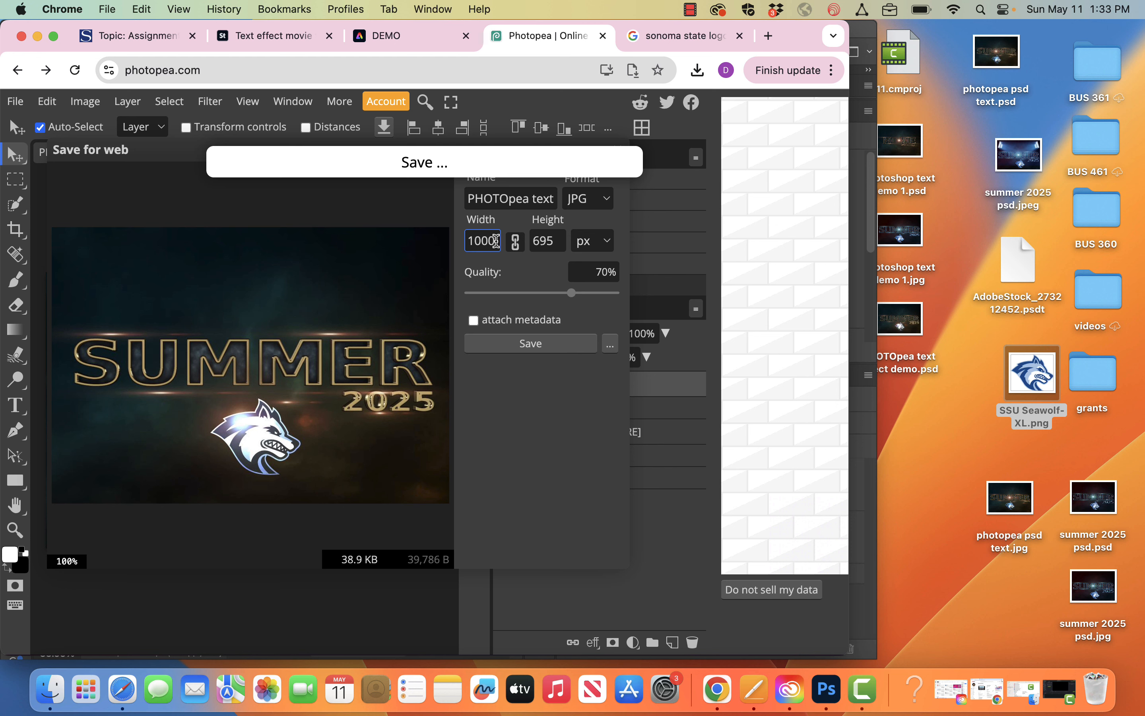
click(558, 340)
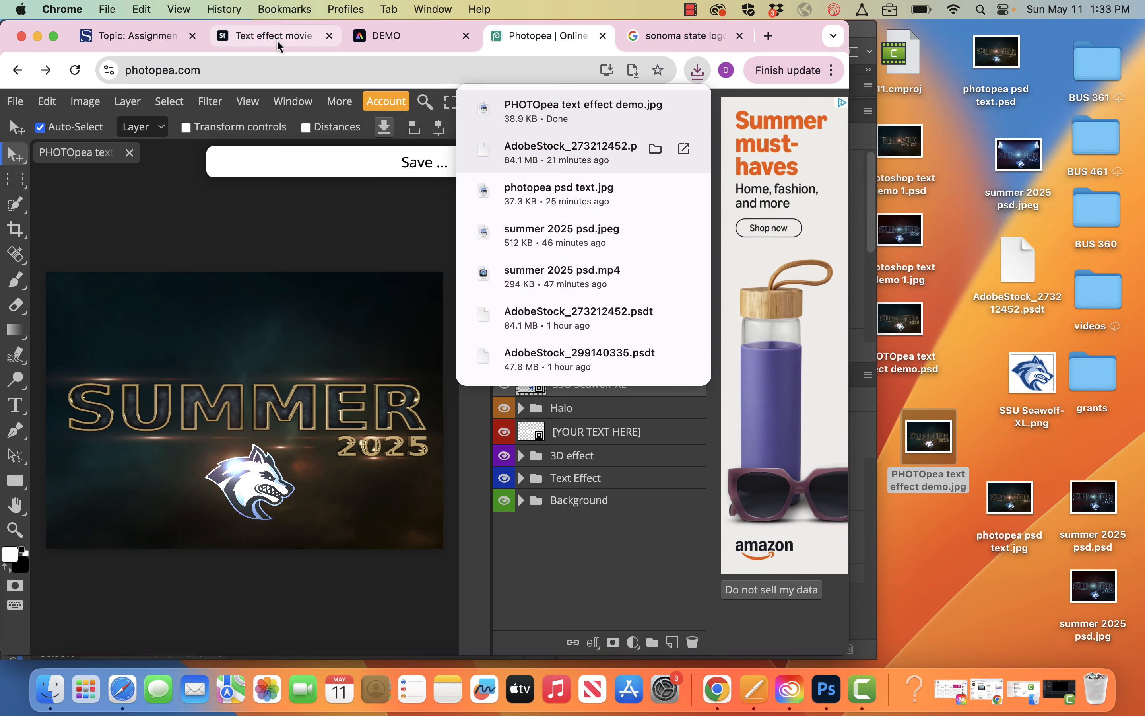
Step: Switch to Adobe Express and start an image edit from PHOTOpea text effect demo.jpg on the desktop
click(417, 38)
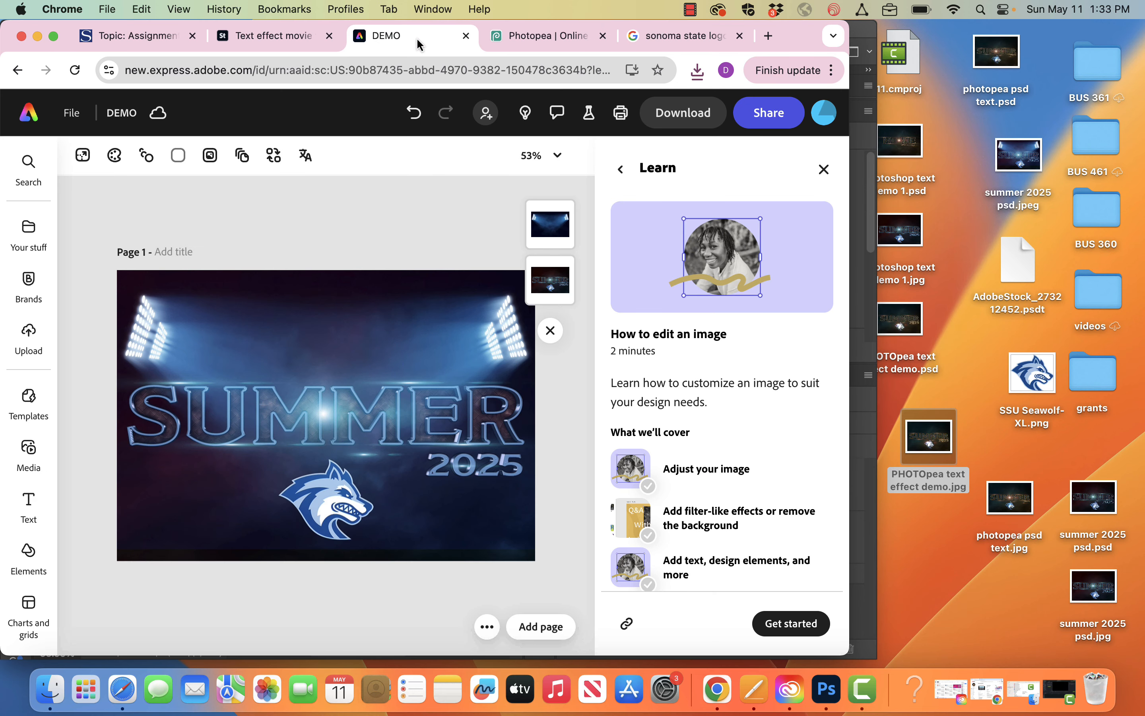
click(30, 121)
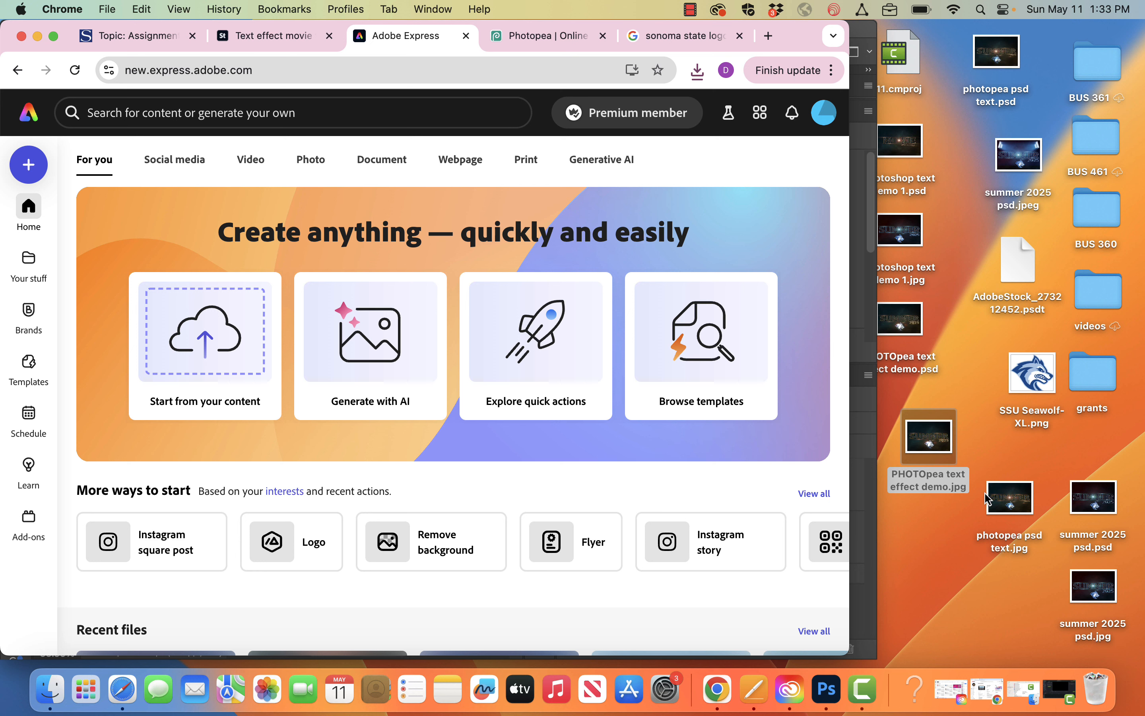
click(919, 325)
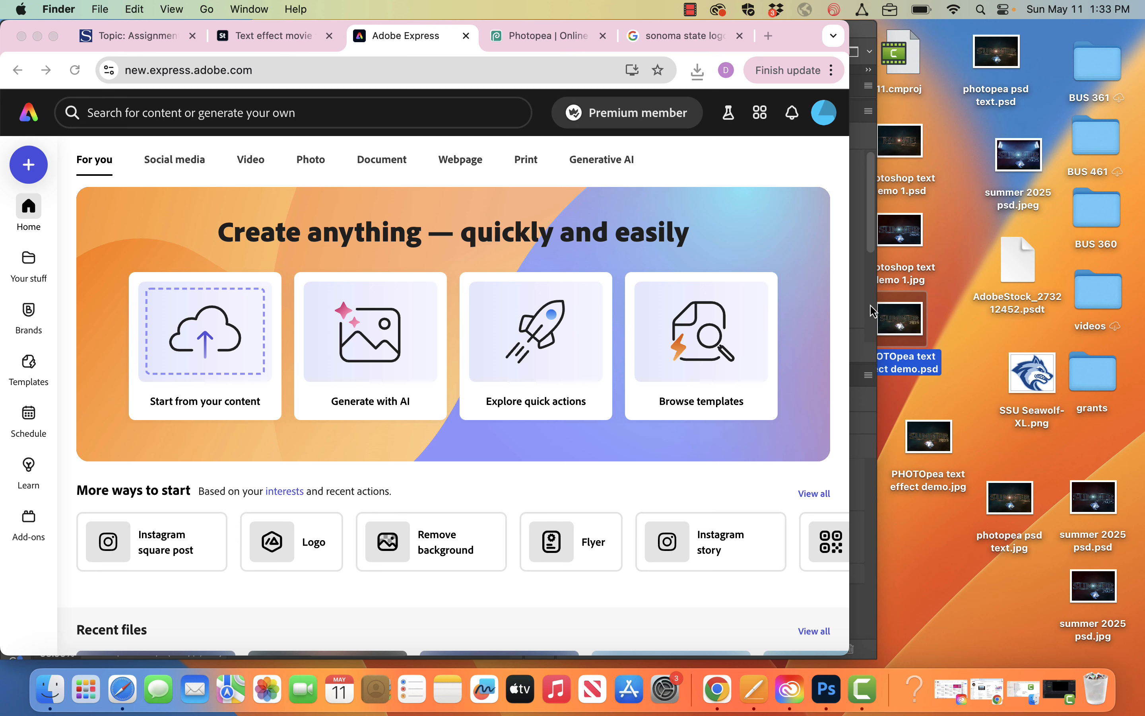
click(893, 400)
drag(937, 449, 196, 333)
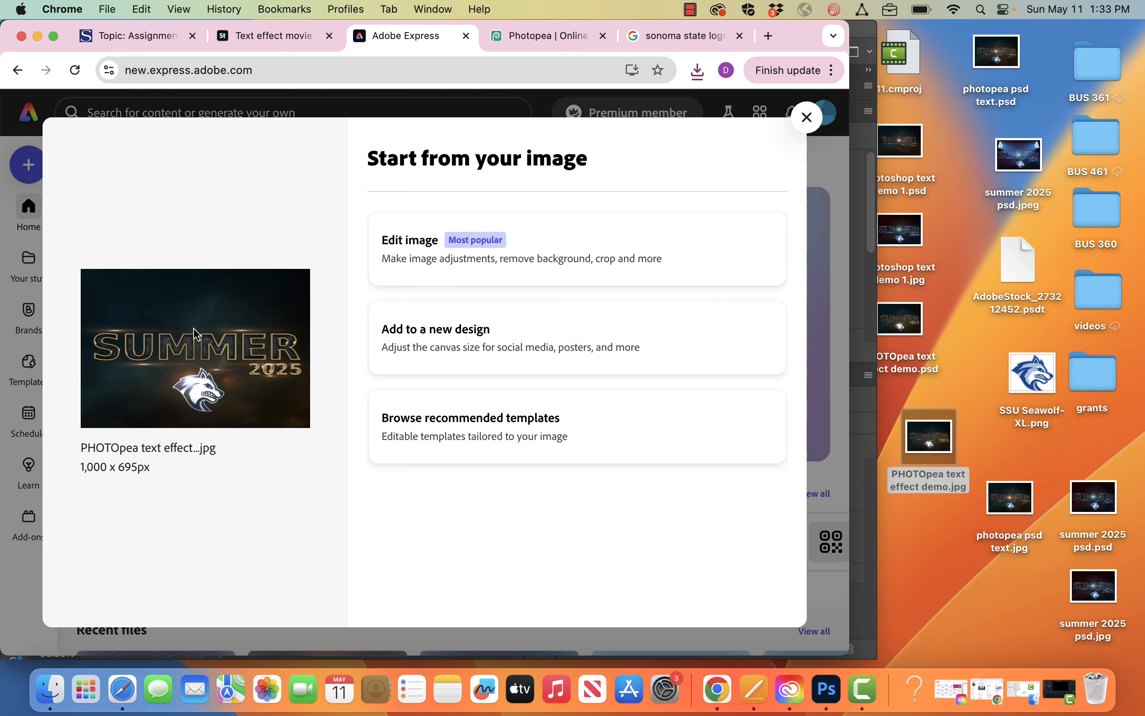
click(432, 248)
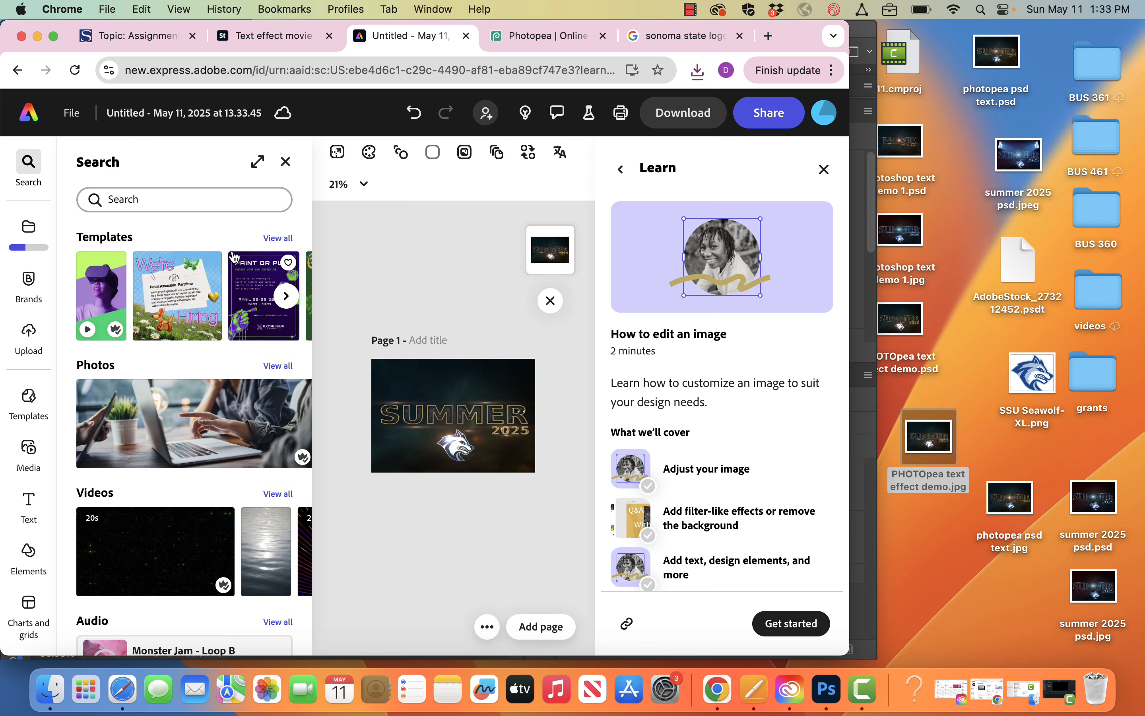
Step: Search the media library's photos for mars
click(28, 449)
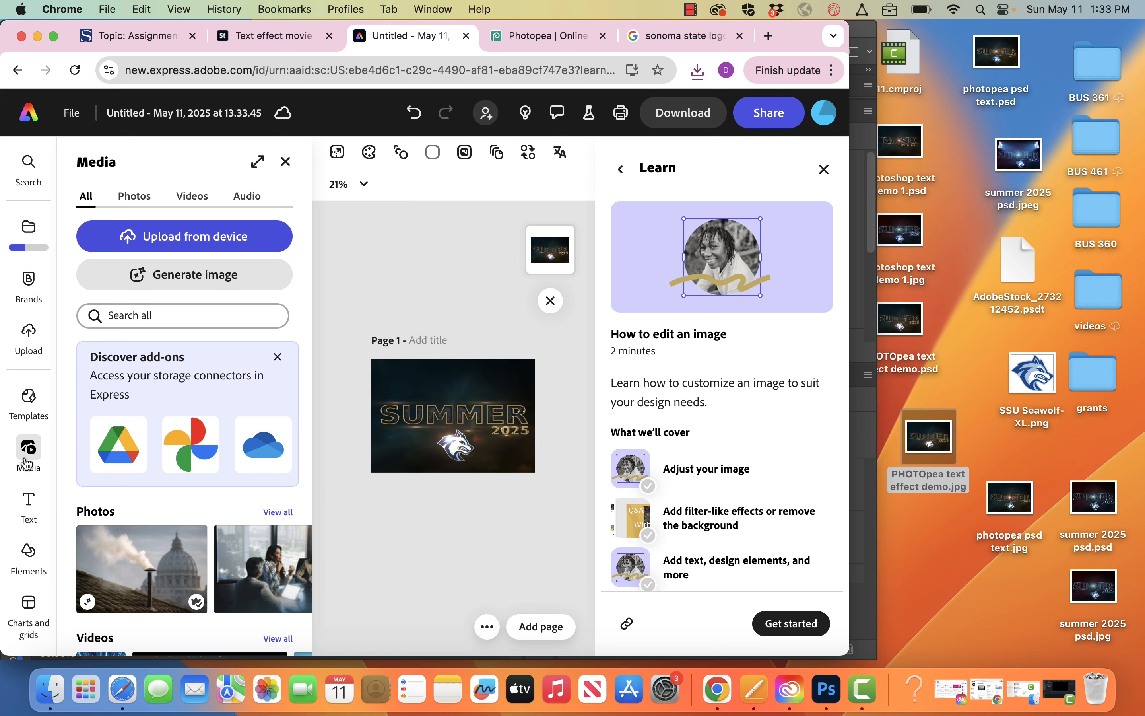
click(136, 198)
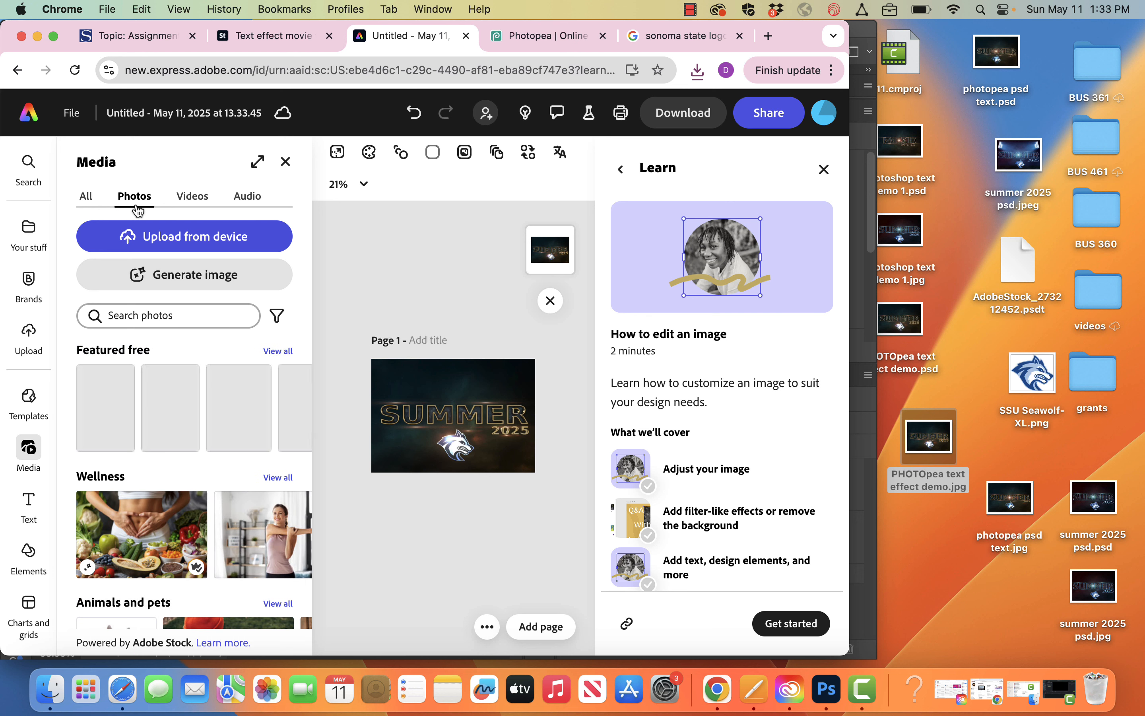
click(159, 316)
text(mar)
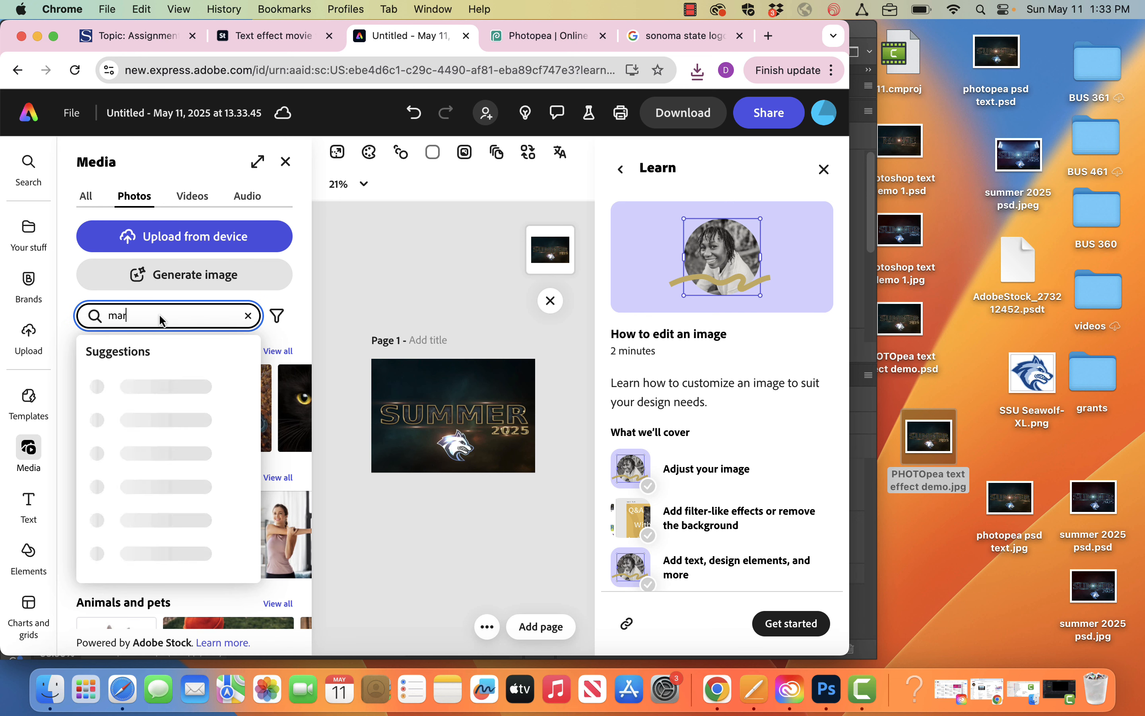
text(s)
key(Return)
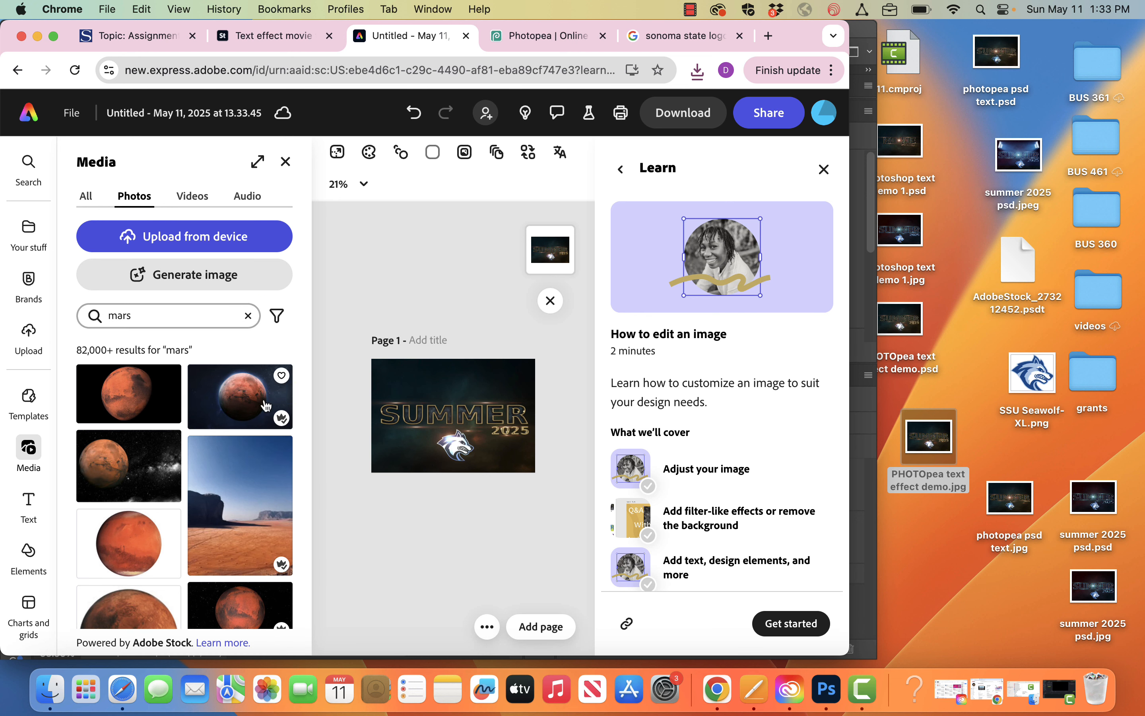
Step: Add the Mars photo with the dark blue starry background to the page, centred horizontally over the upper part of the SUMMER design
drag(242, 394, 454, 357)
click(527, 397)
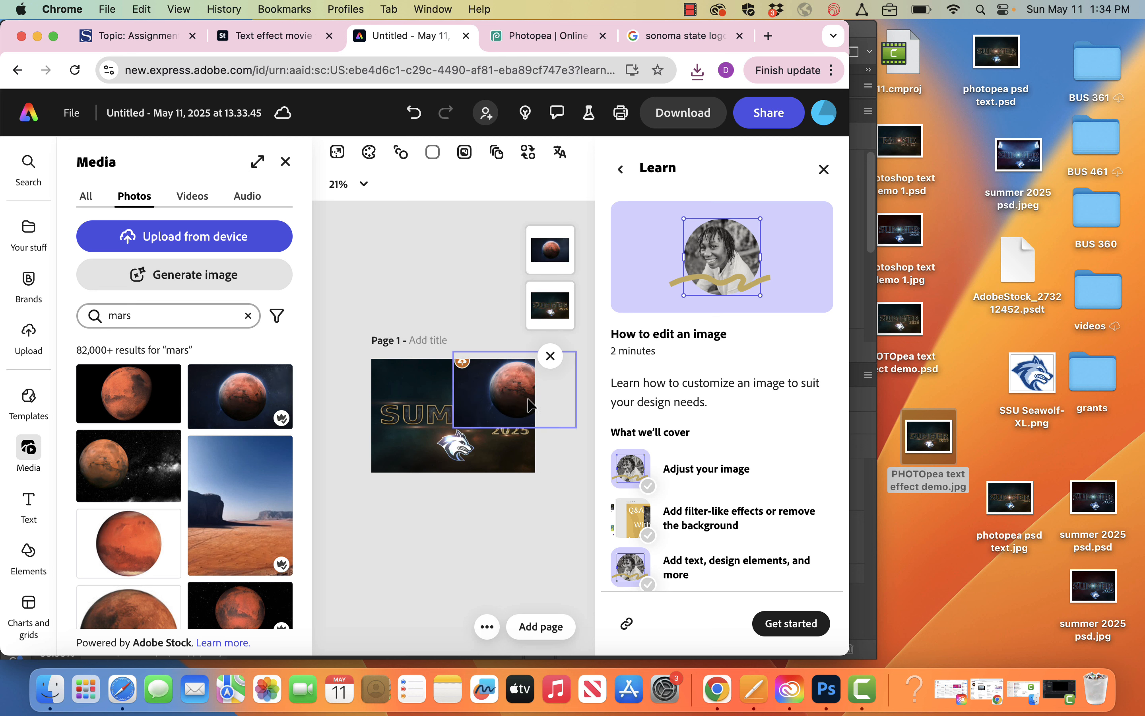
drag(524, 398, 465, 401)
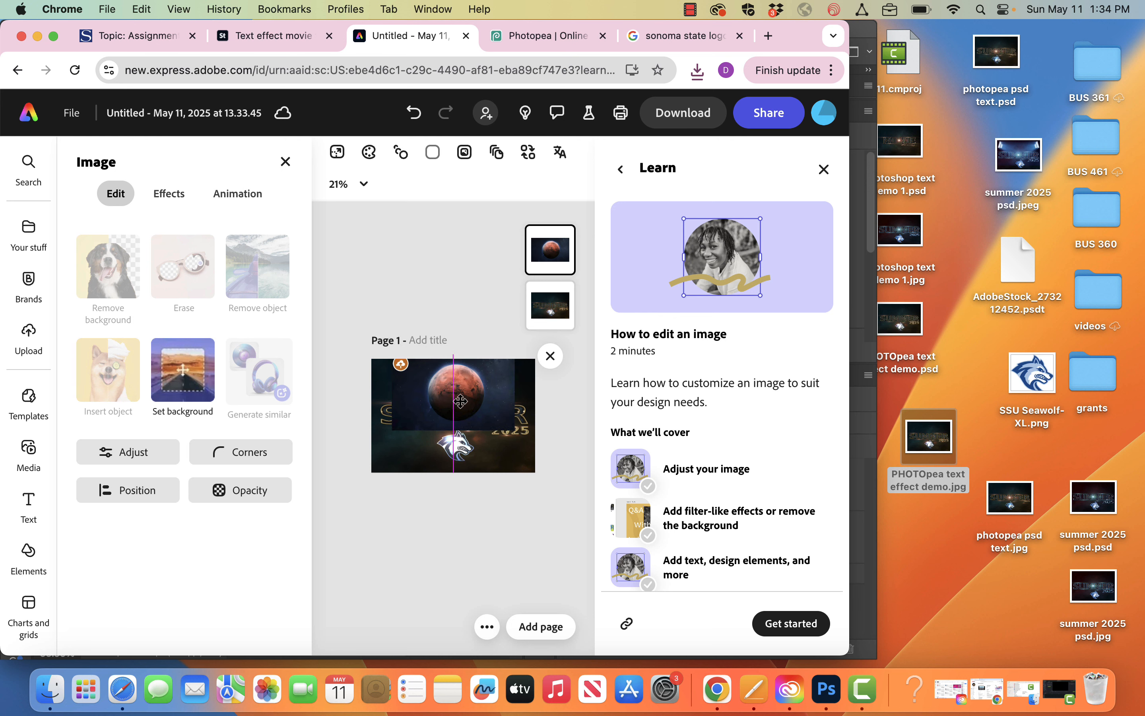
click(462, 254)
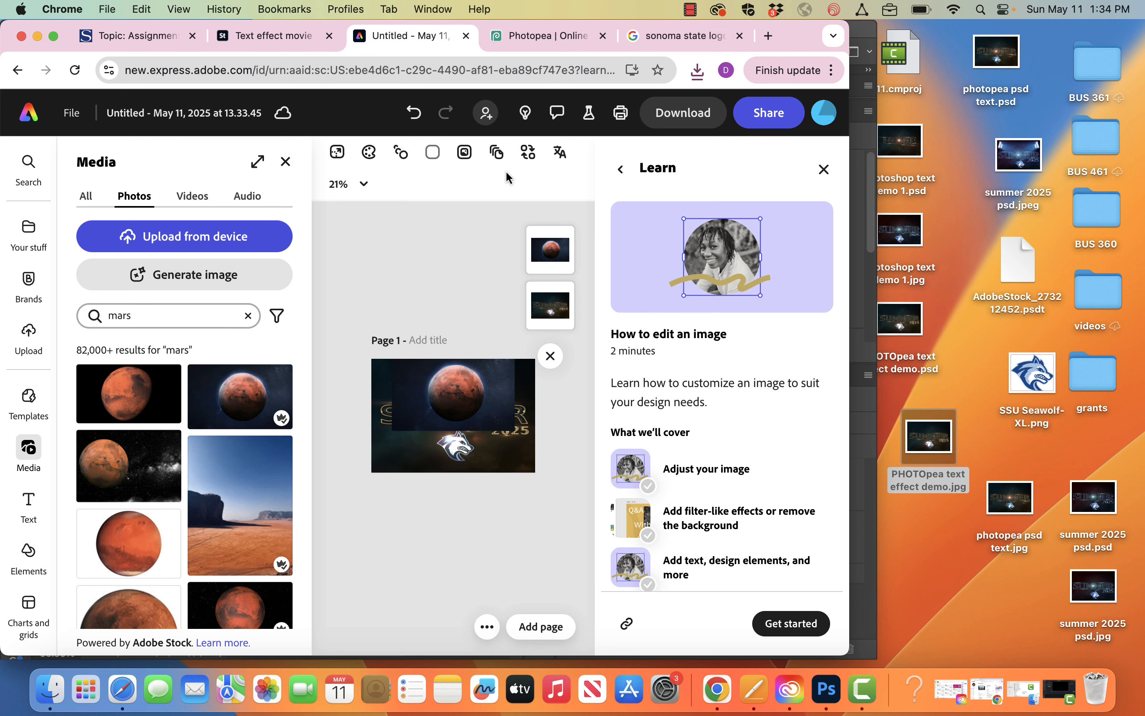
Step: Close the media and Learn panes and remove the background from the Mars photo
click(285, 162)
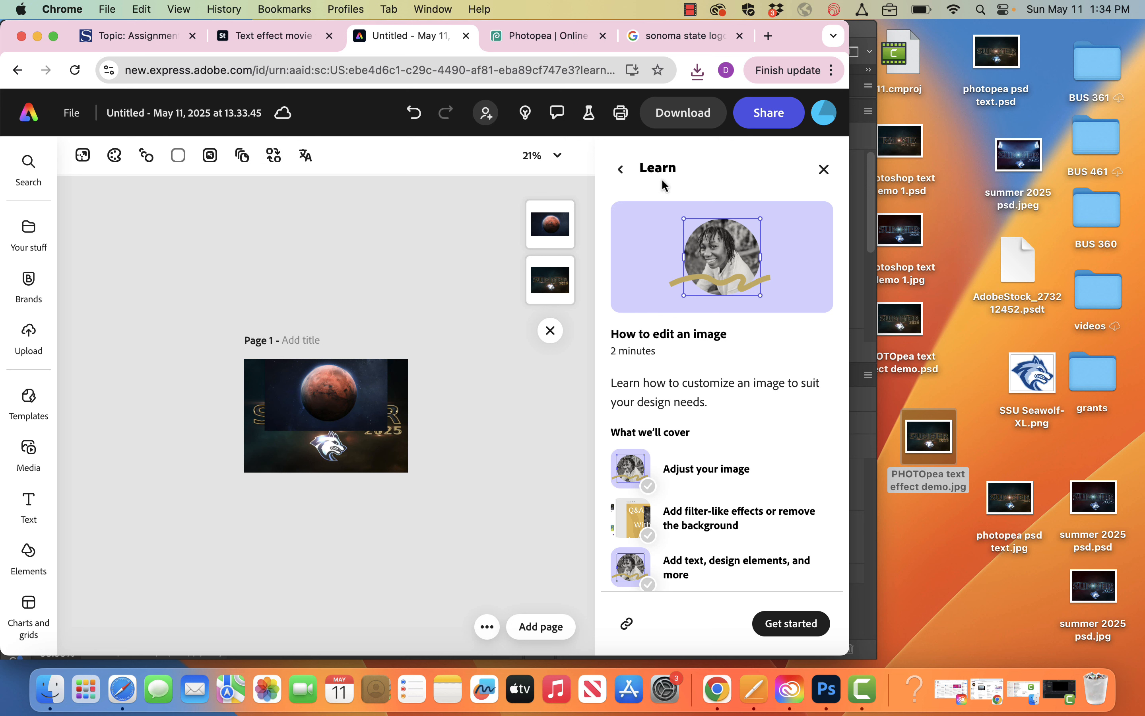
click(824, 169)
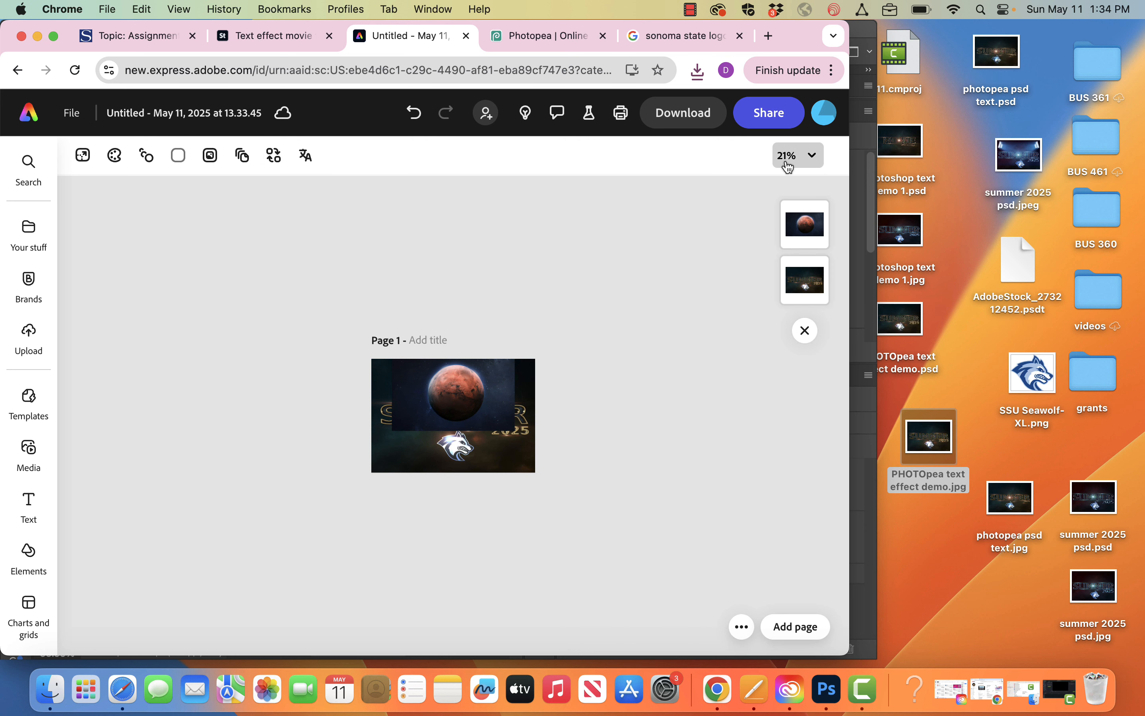
click(812, 156)
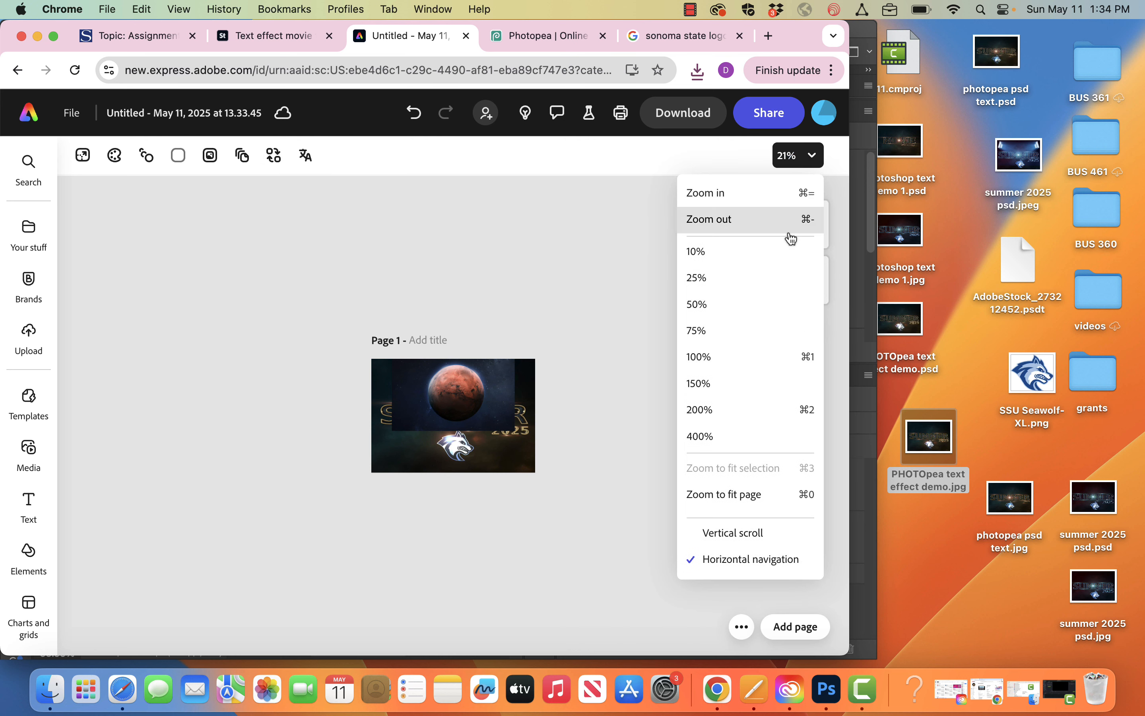
click(756, 304)
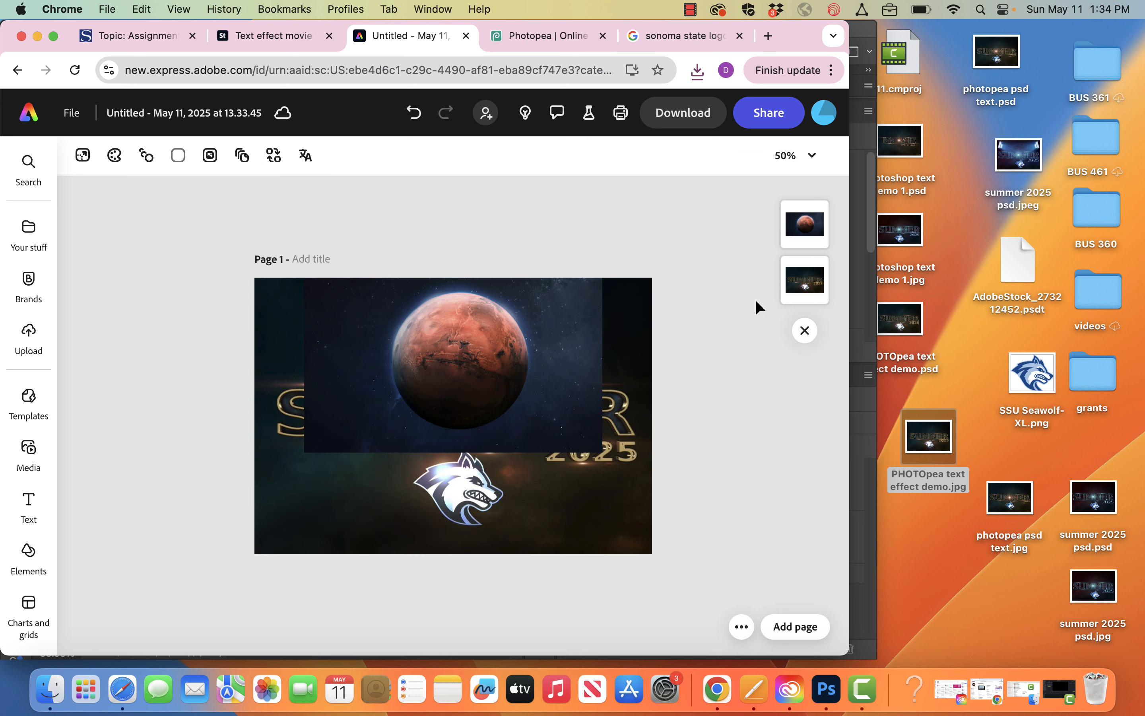
click(498, 320)
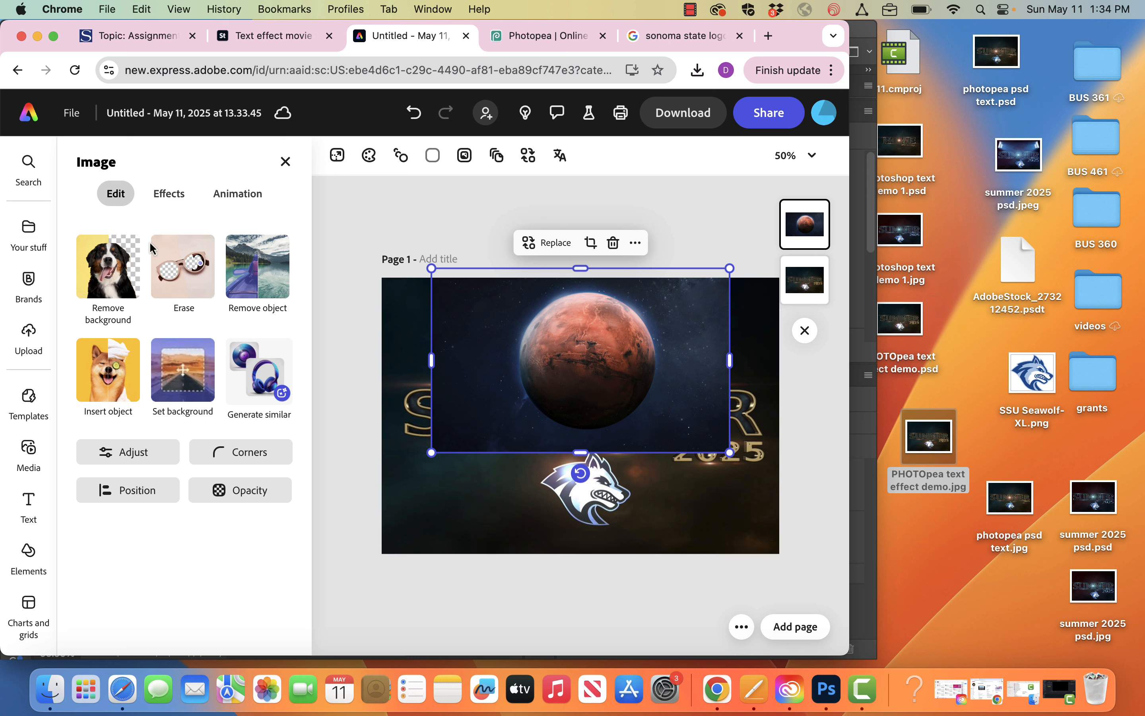
click(119, 259)
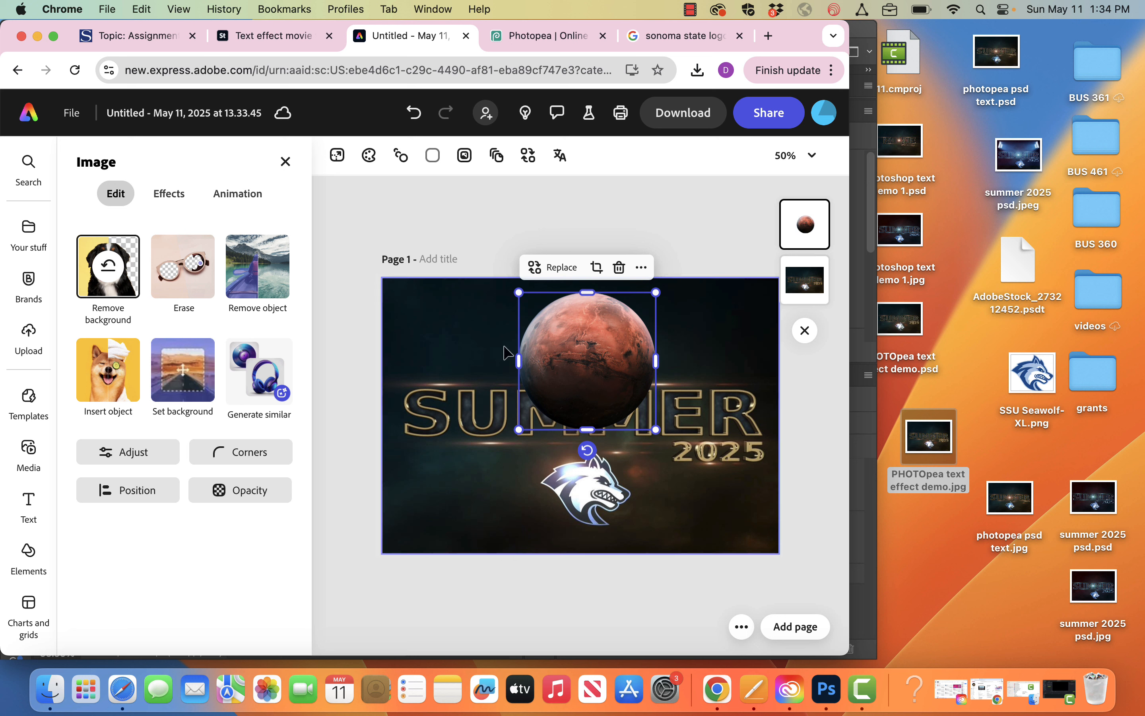
Step: Erase the lower part of the Mars image over the SUMMER text using a circle brush with size 142 and hardness 1
click(188, 270)
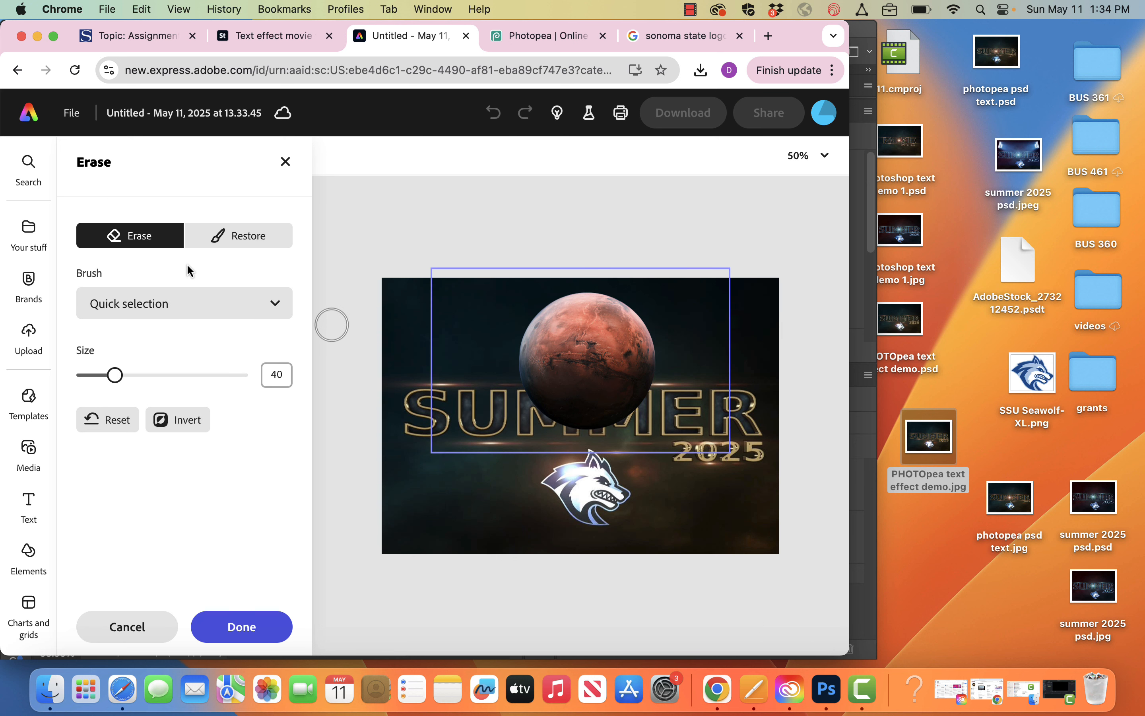
click(186, 306)
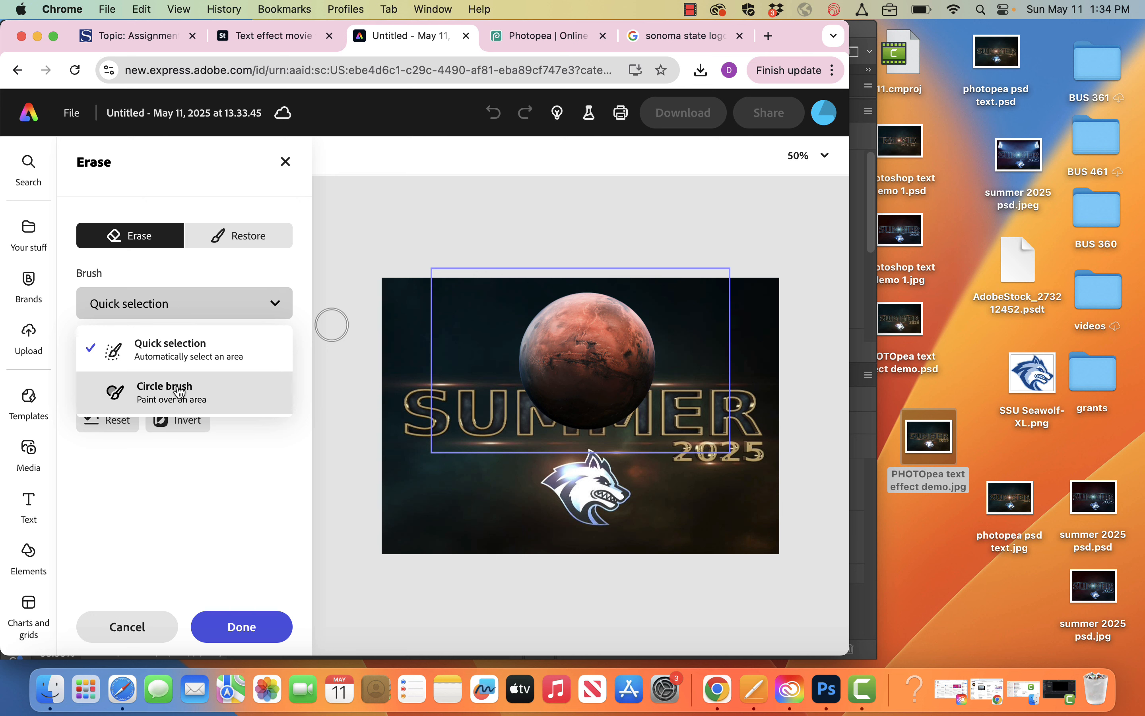
click(177, 400)
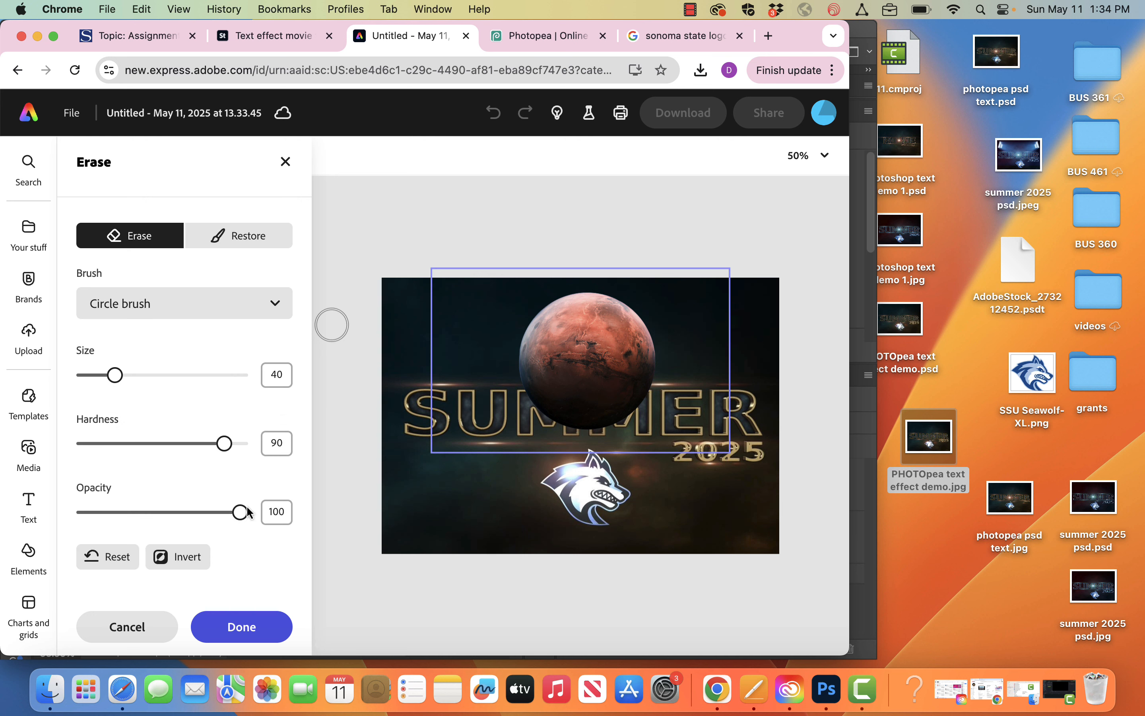
drag(224, 443, 87, 446)
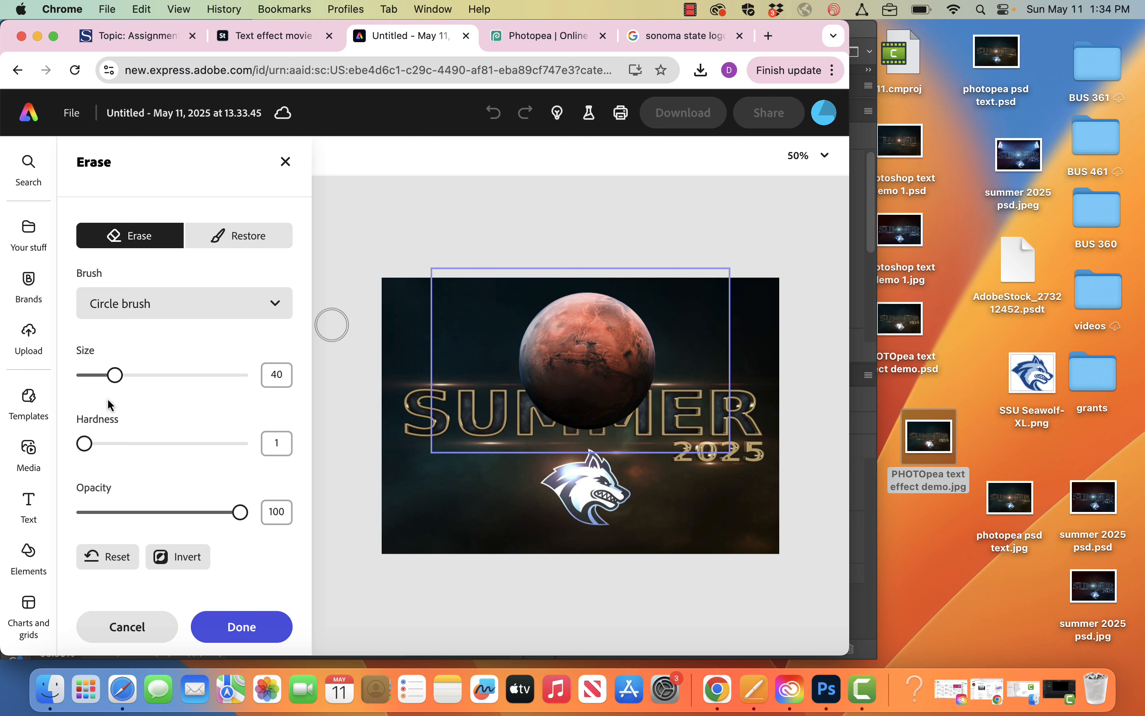
drag(115, 377, 196, 379)
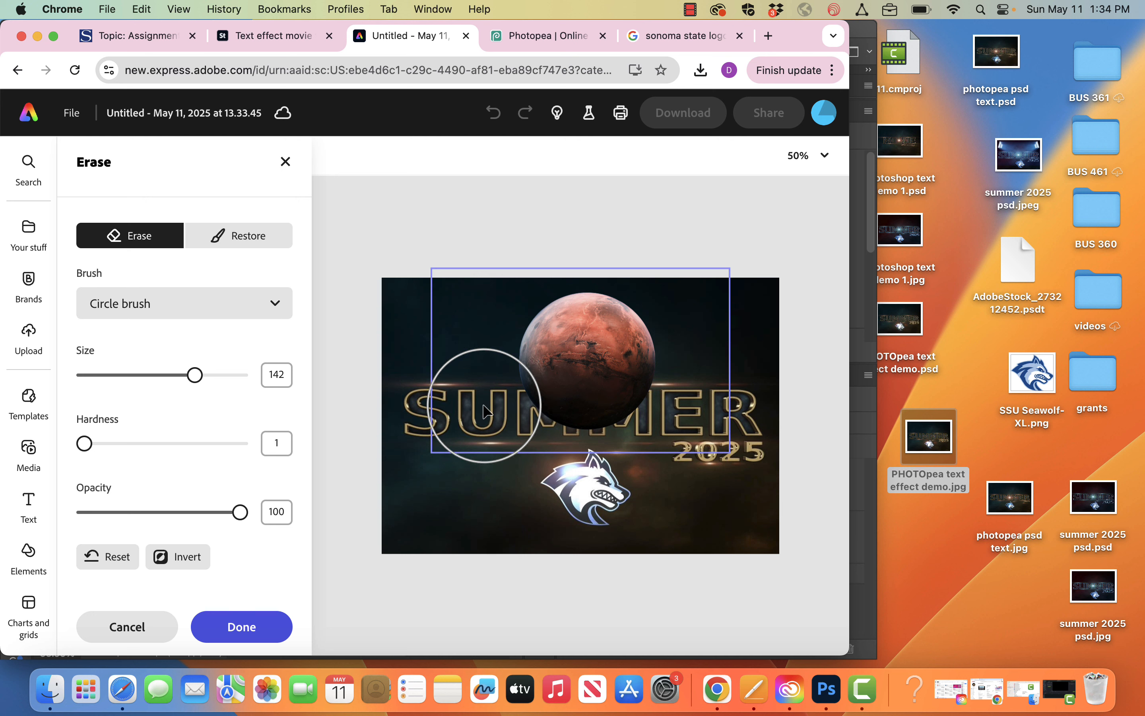
mouse_move(490, 409)
mouse_down()
mouse_move(684, 402)
mouse_move(466, 411)
mouse_up()
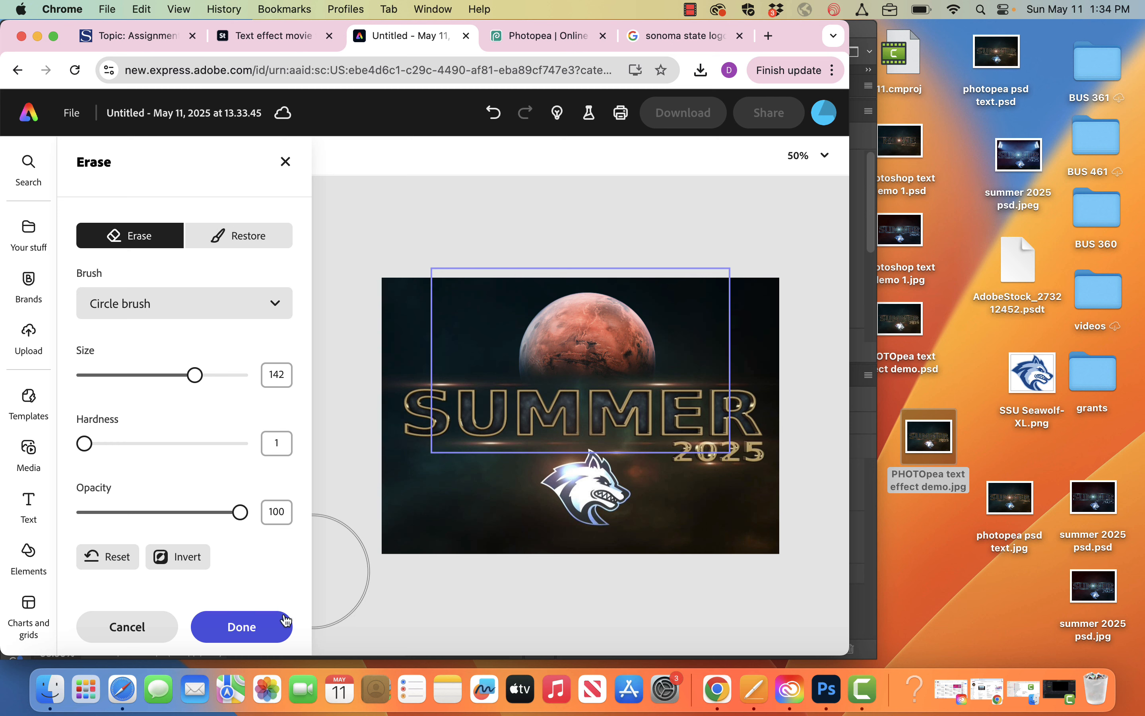
click(269, 634)
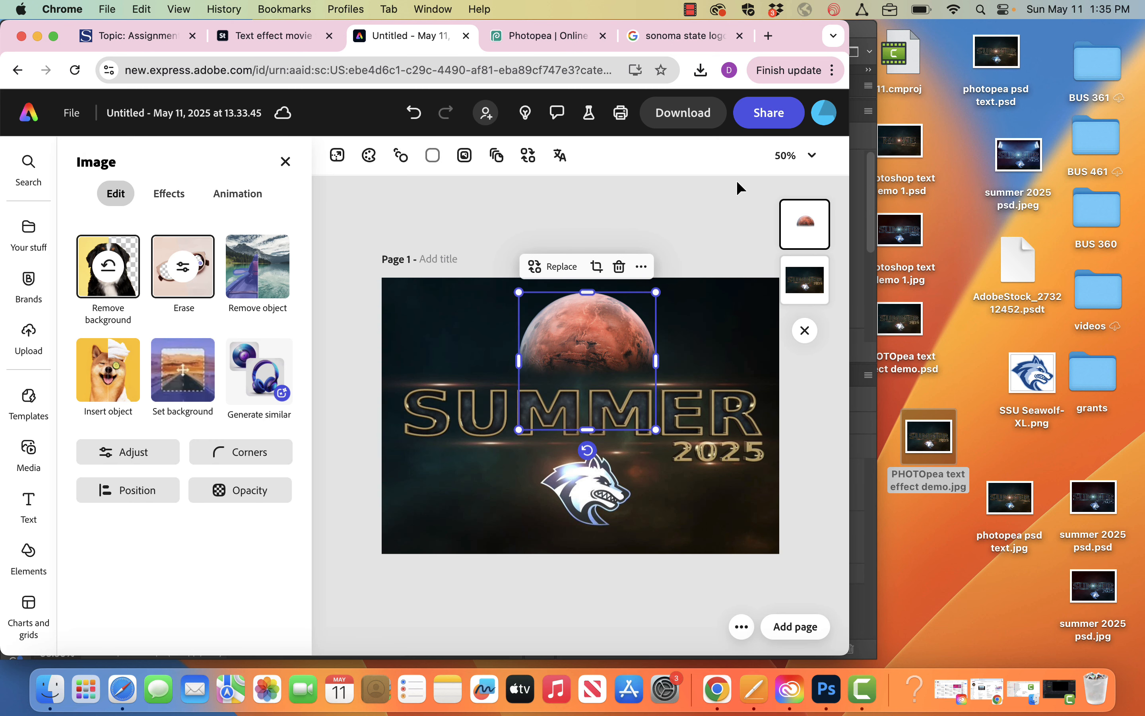
click(750, 174)
Step: Rename the document as photopea text effect demo
click(811, 157)
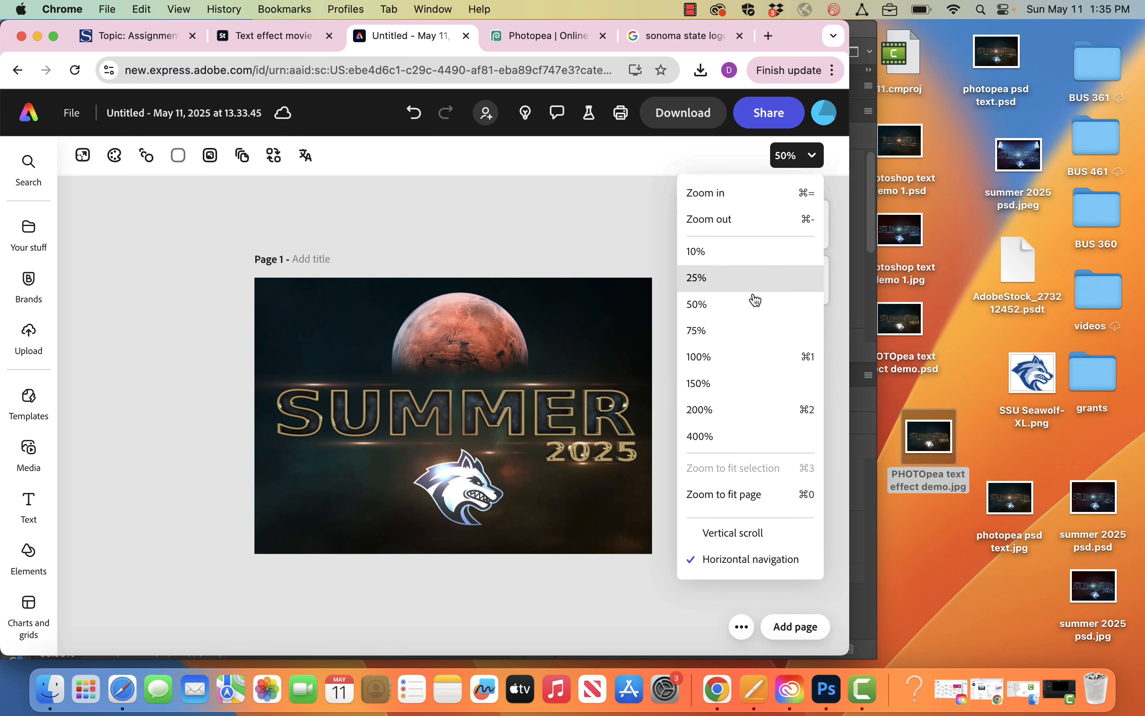
click(746, 330)
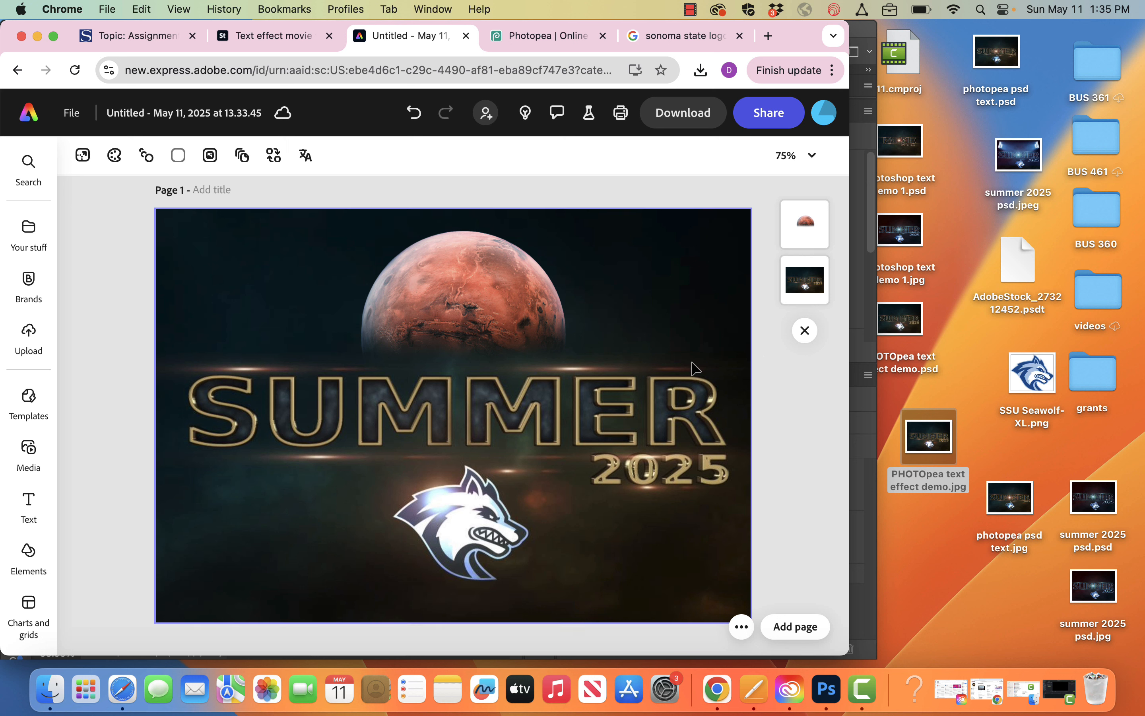
click(136, 109)
key(super+a)
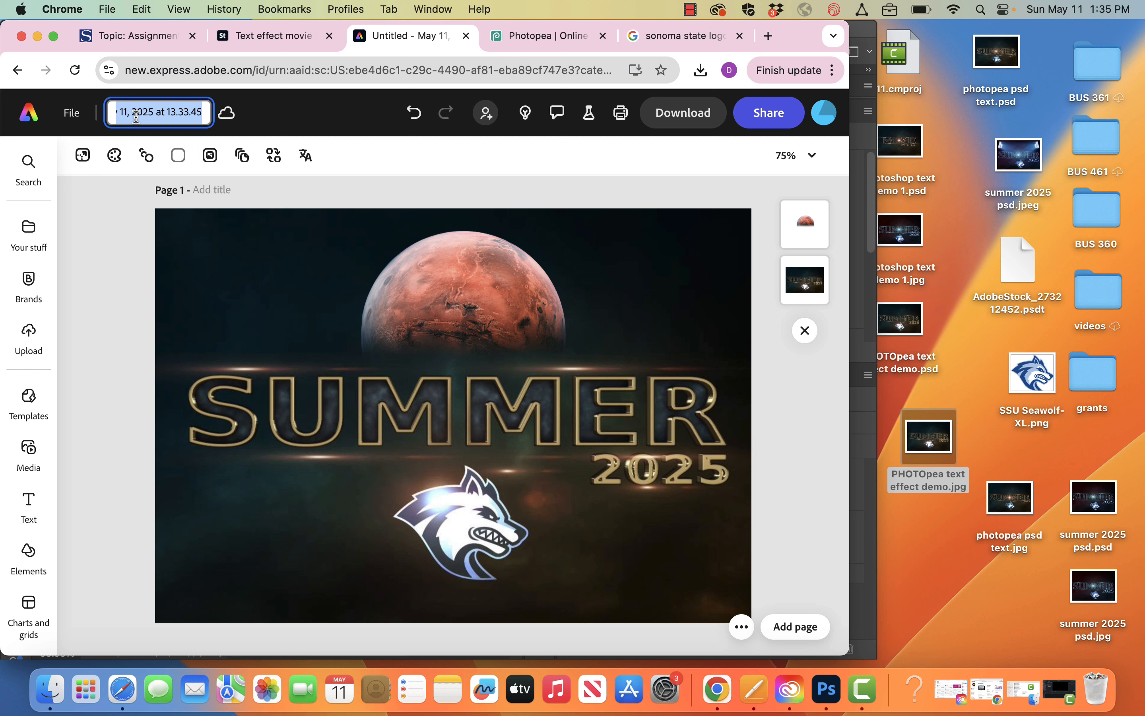
click(136, 118)
key(super+a)
text(ph)
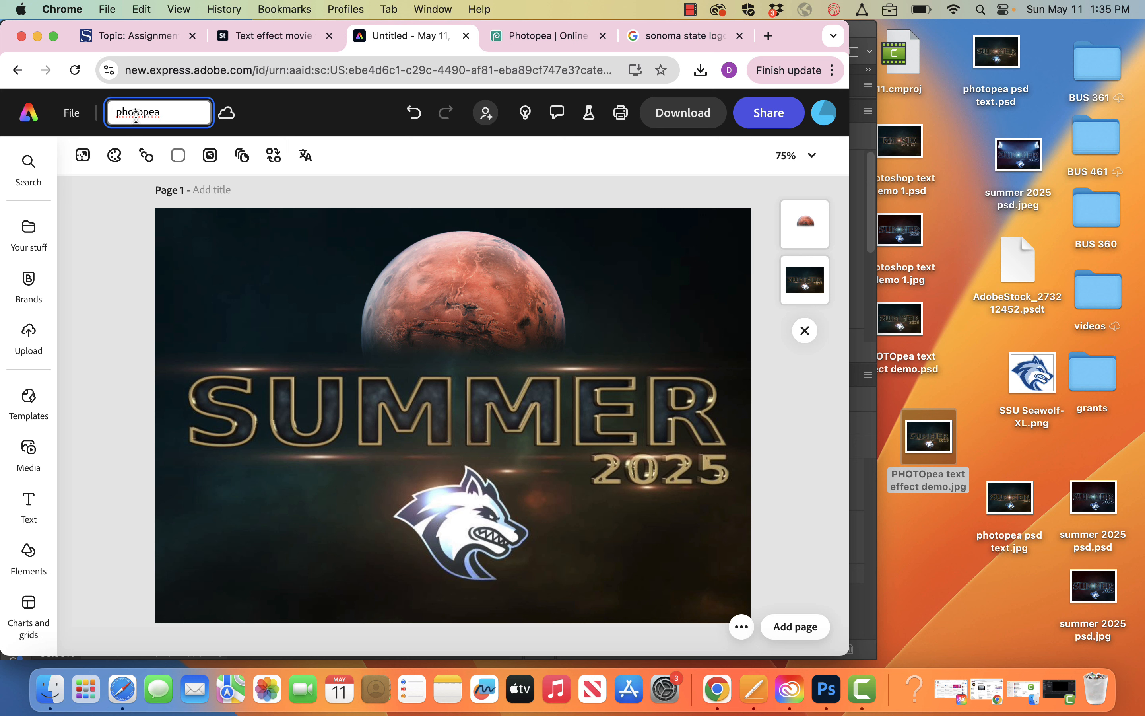
text(otopea text effect demo)
key(Return)
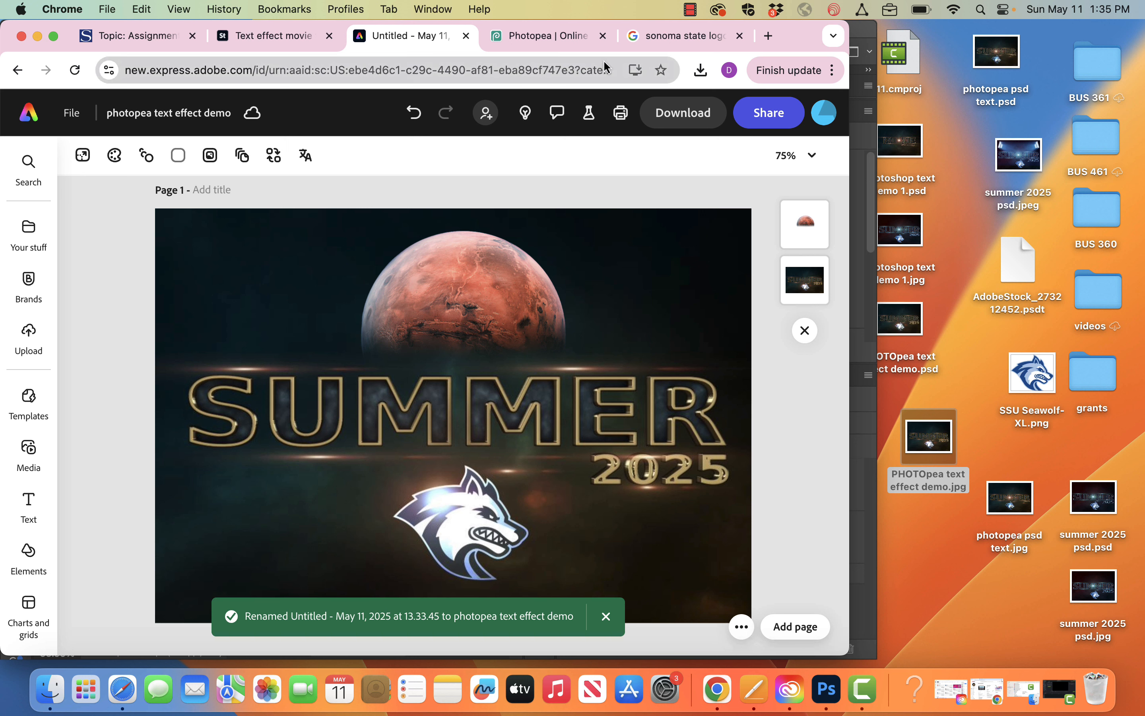
Step: Check the document's download file format options, then close them without downloading
click(699, 115)
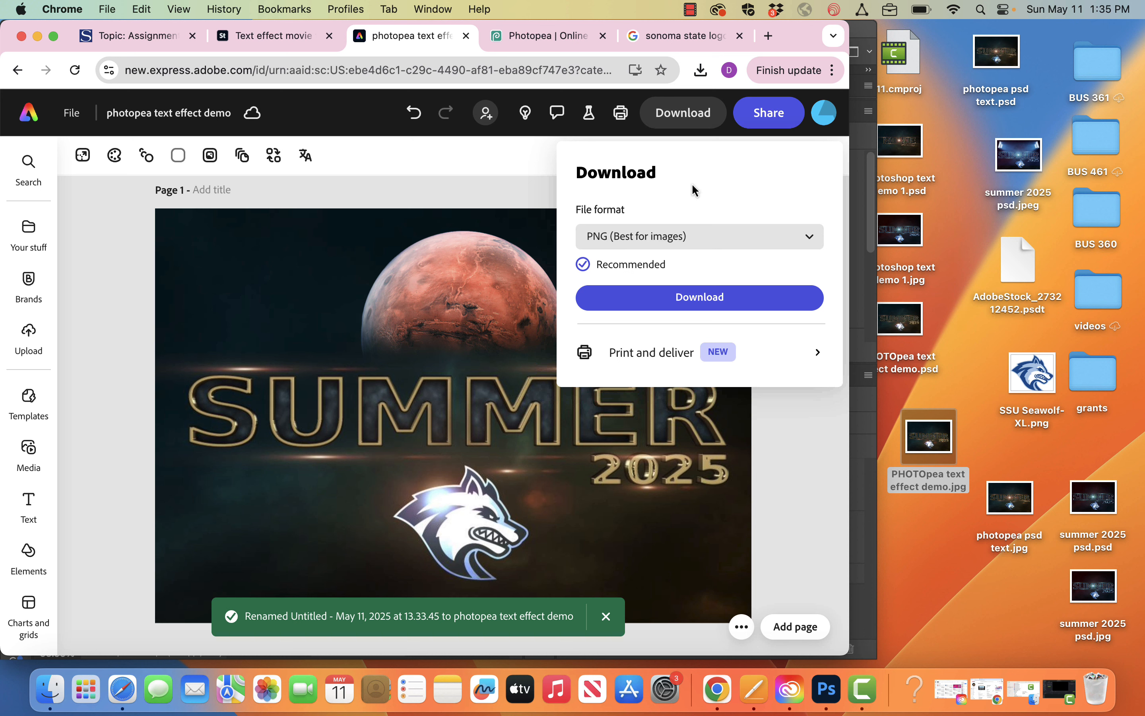
click(435, 172)
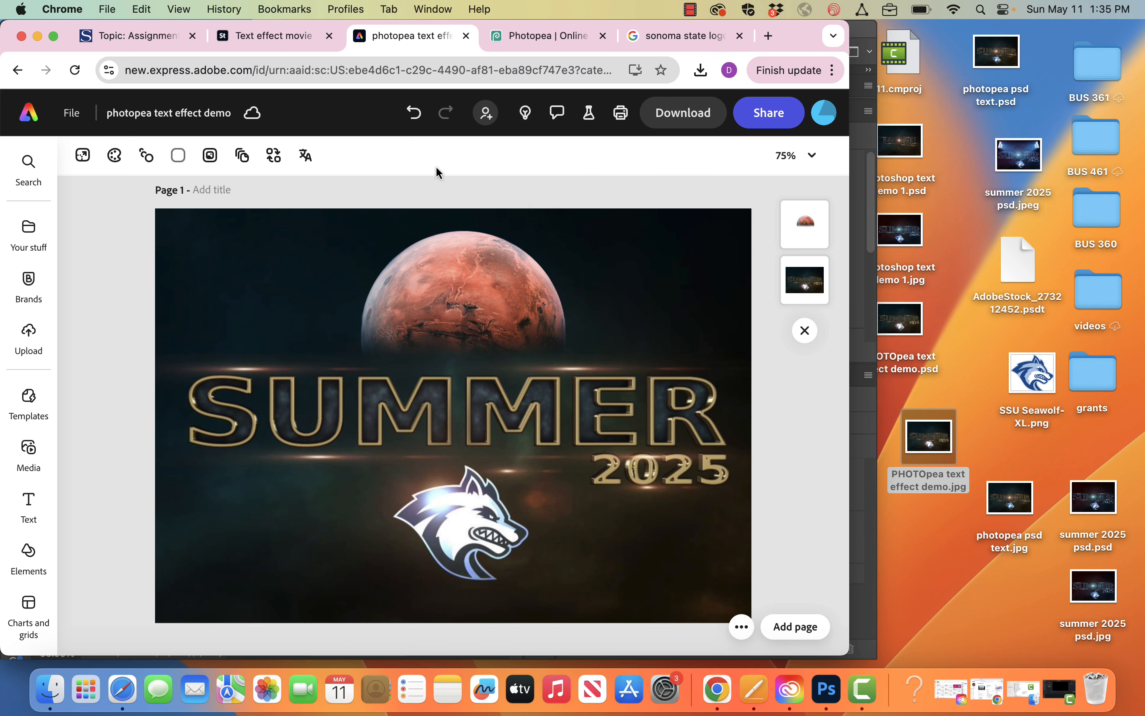